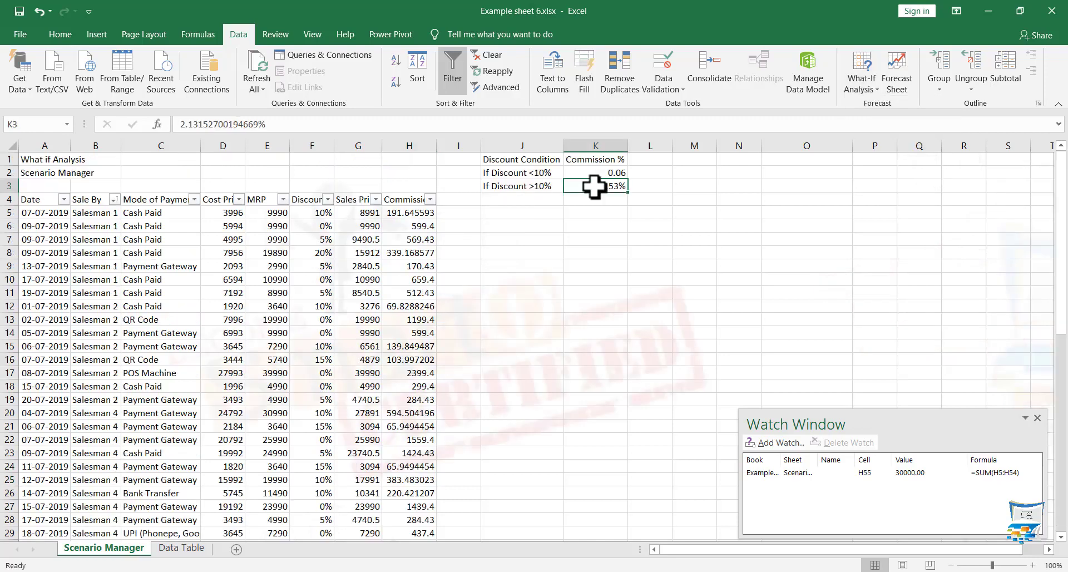
- Set the commission percentage for discounts over 10% in cell K3 to 4%
{"action": "type", "text": "4%"}
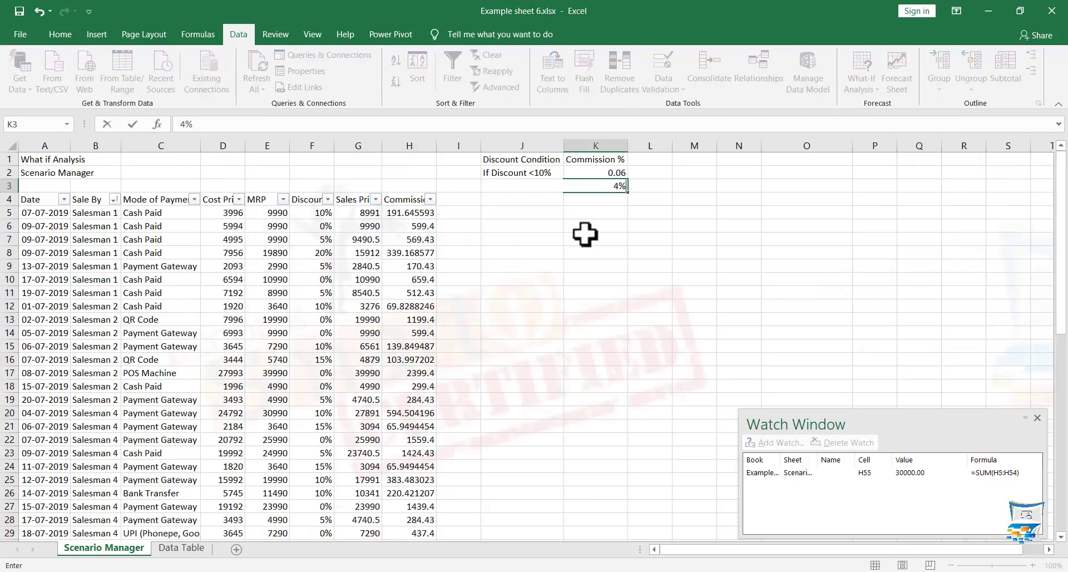
{"action": "key", "text": "Return"}
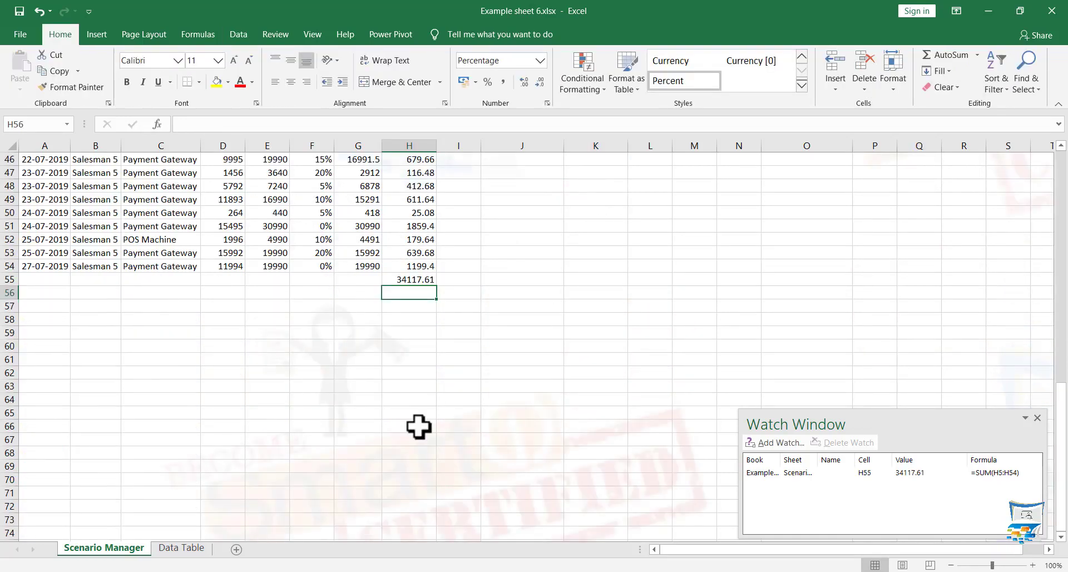
{"action": "scroll", "coordinate": [418, 427], "scroll_direction": "up", "scroll_amount": 1}
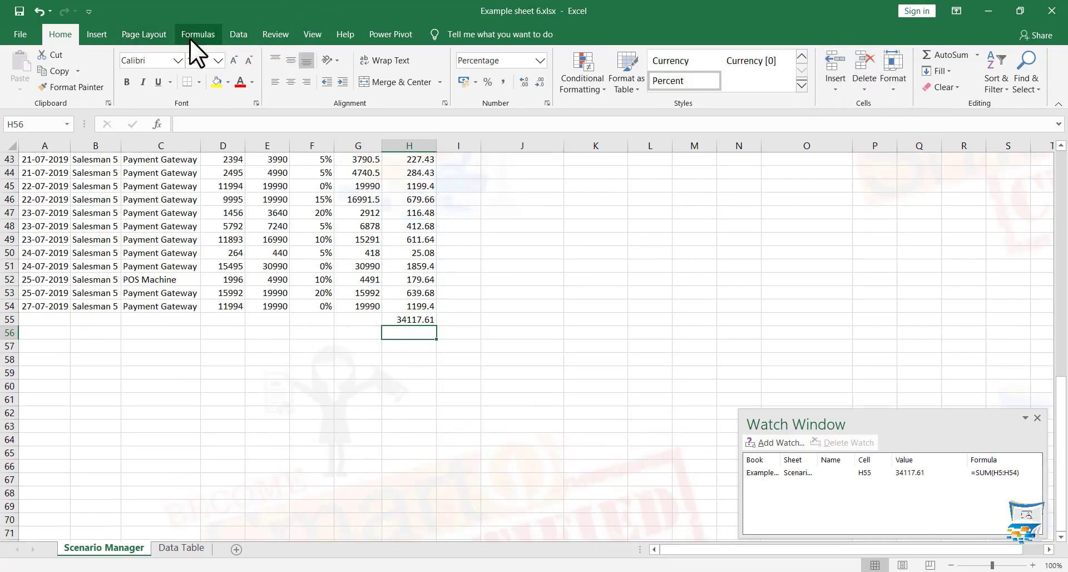
{"action": "left_click", "coordinate": [238, 34]}
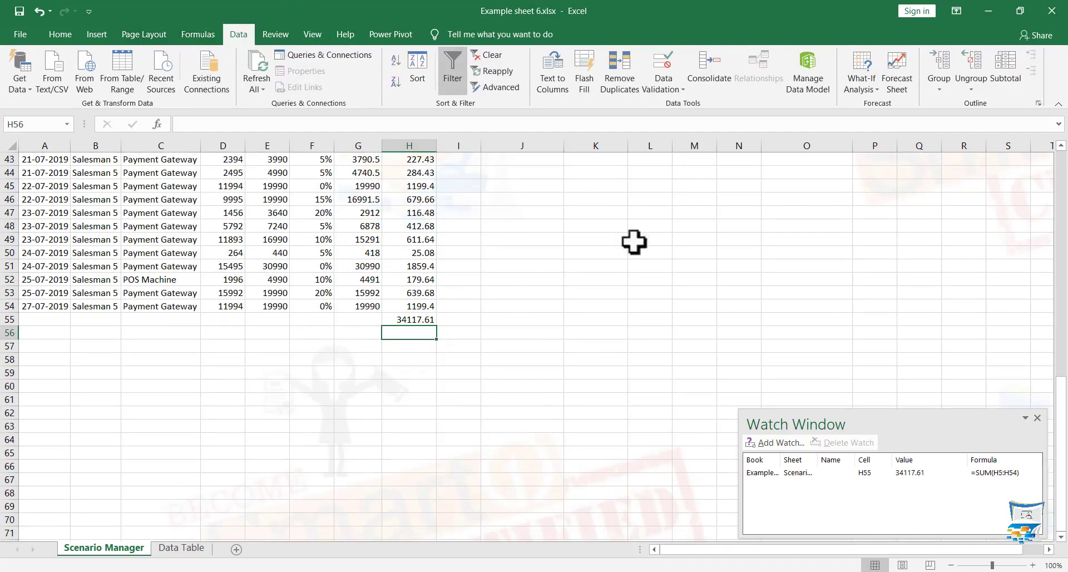
{"action": "left_click", "coordinate": [864, 74]}
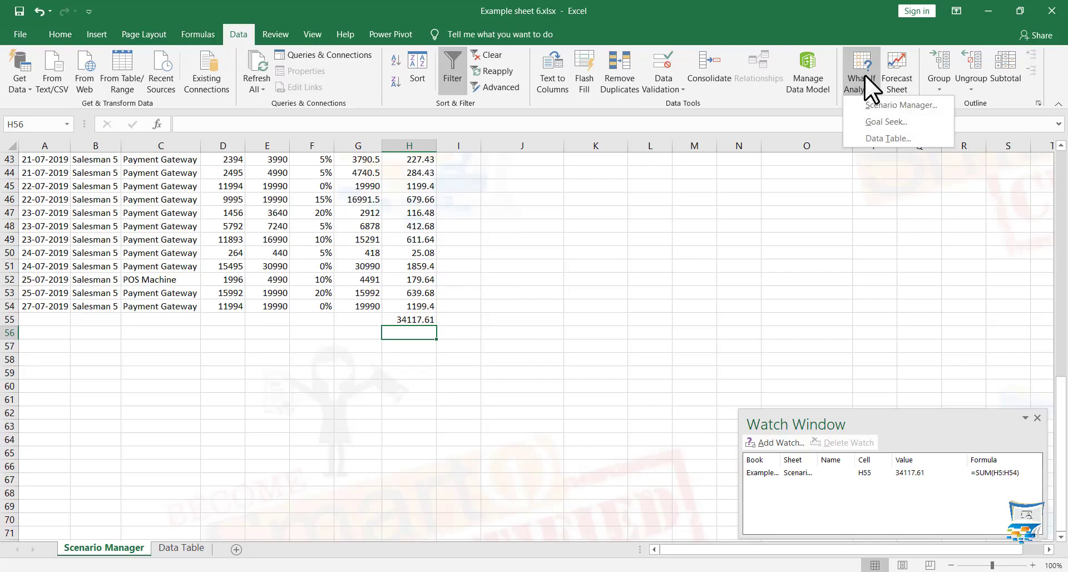
{"action": "left_click", "coordinate": [864, 75]}
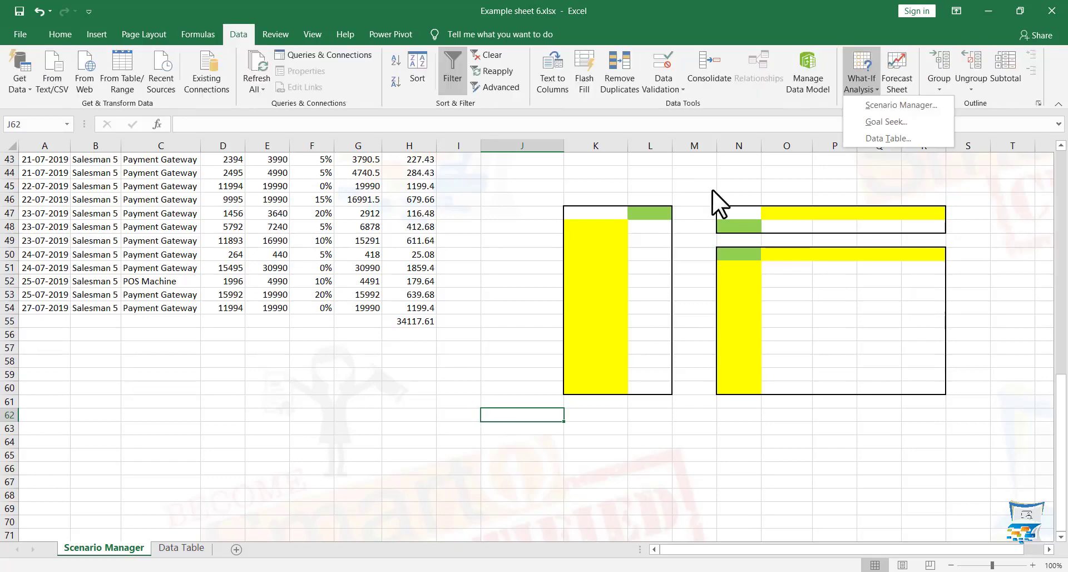
{"action": "key", "text": "Escape"}
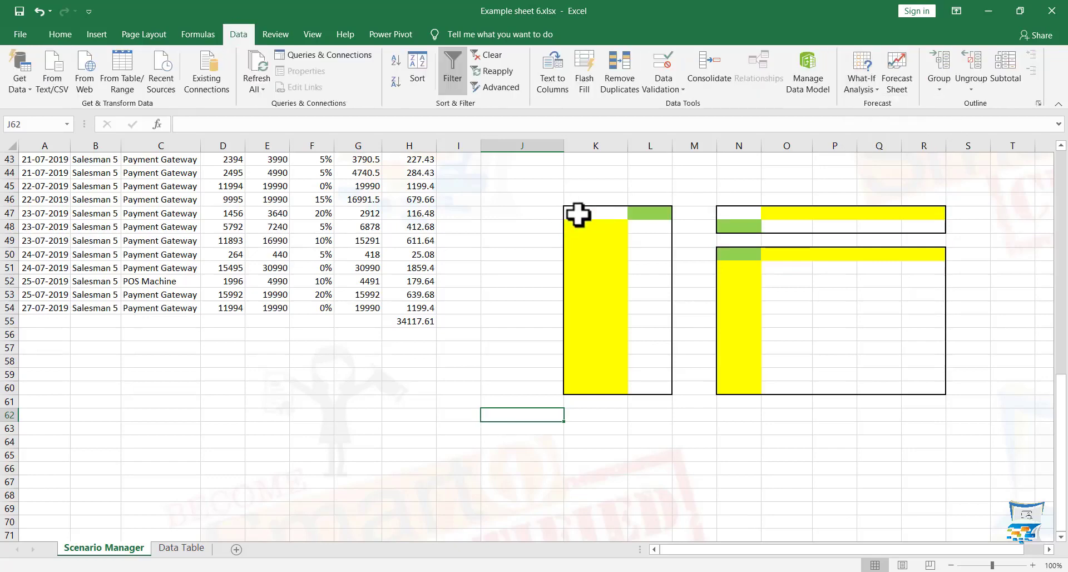
- Examine the three data table layouts, then the column-oriented one in K47:L60 with its input, formula and result cells
{"action": "left_click_drag", "start_coordinate": [578, 214], "coordinate": [648, 389]}
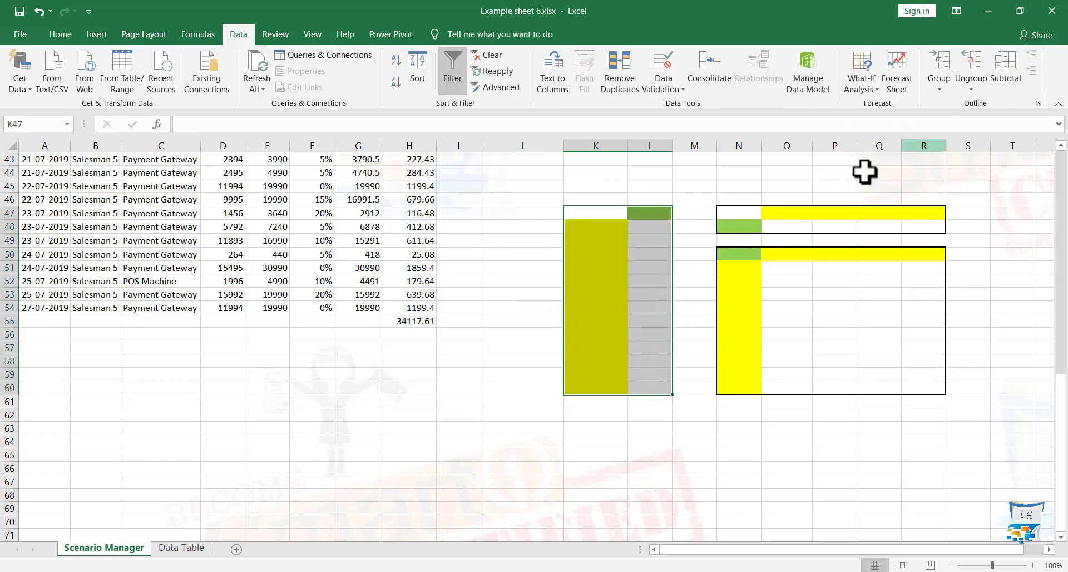
{"action": "left_click_drag", "start_coordinate": [746, 211], "coordinate": [911, 224]}
{"action": "left_click_drag", "start_coordinate": [724, 254], "coordinate": [935, 388]}
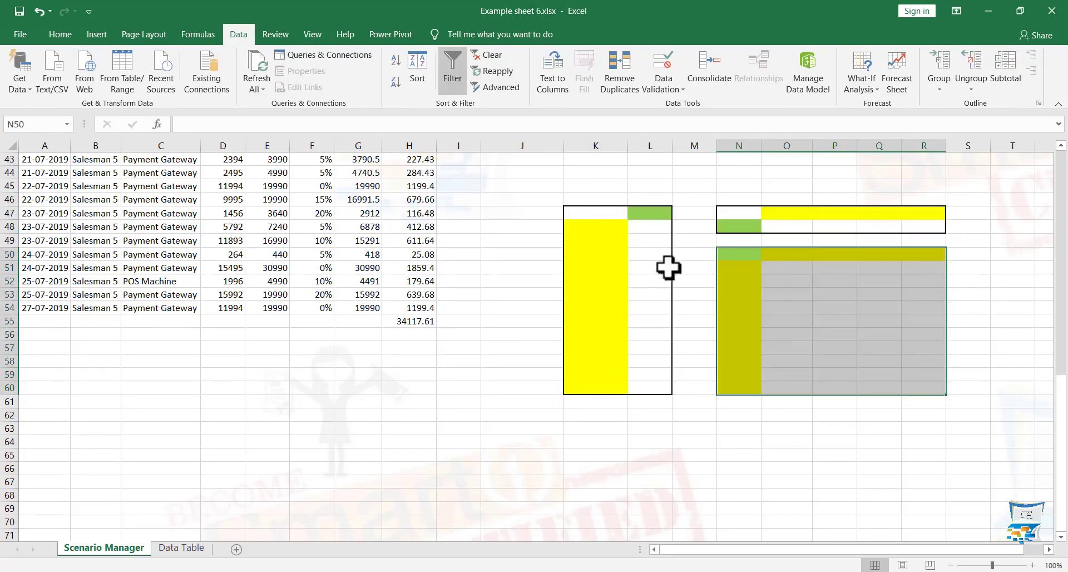
{"action": "left_click", "coordinate": [649, 293]}
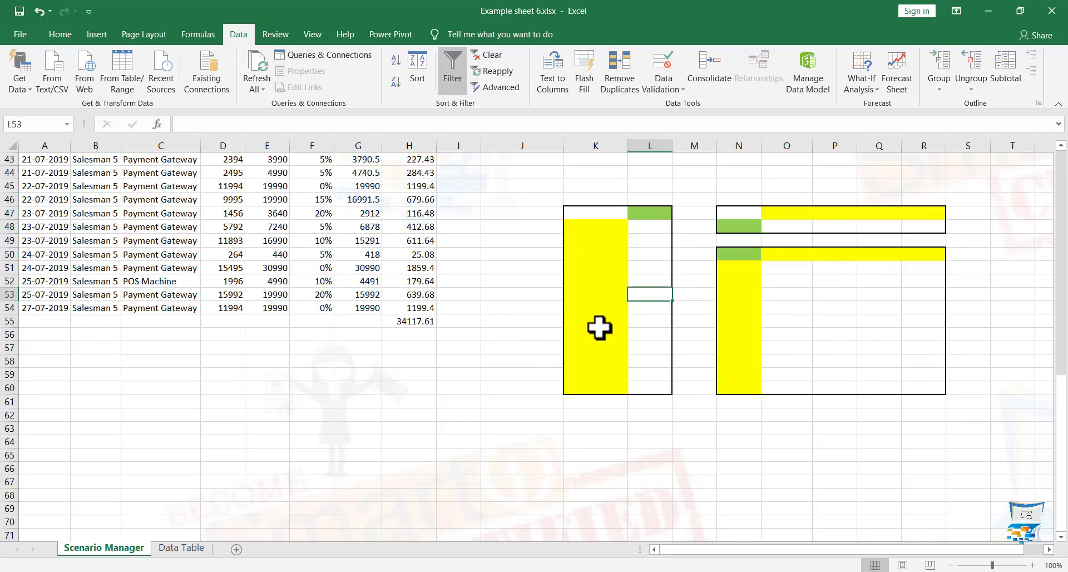
{"action": "left_click", "coordinate": [590, 226]}
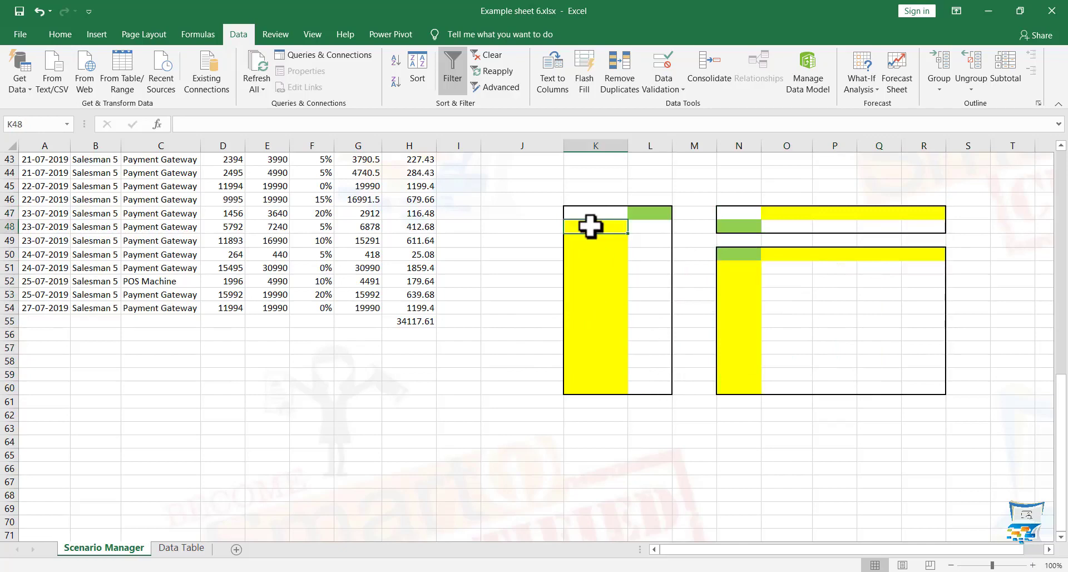
{"action": "left_click_drag", "start_coordinate": [590, 225], "coordinate": [598, 386]}
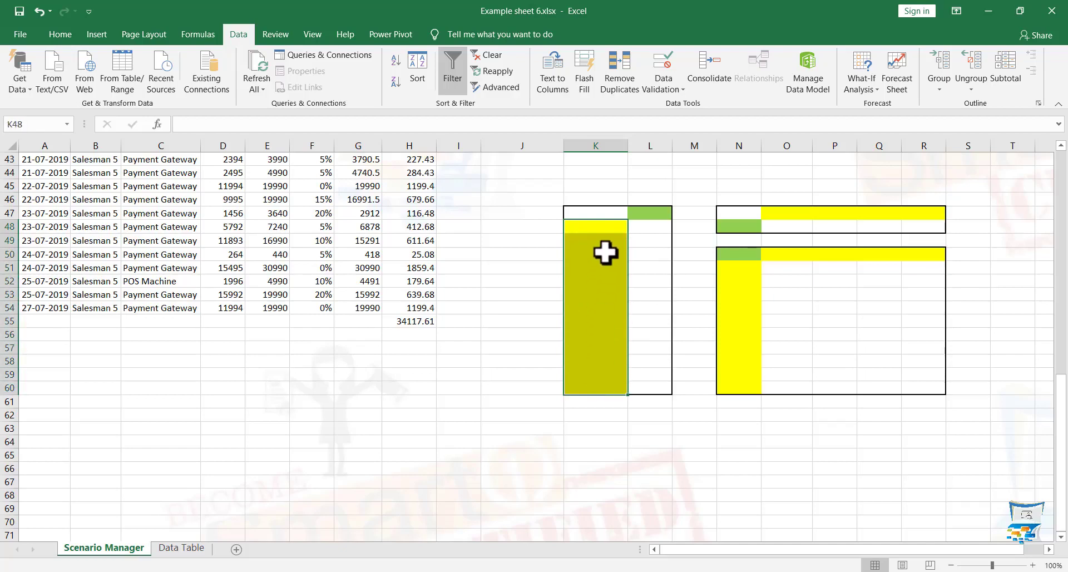
{"action": "left_click", "coordinate": [606, 383]}
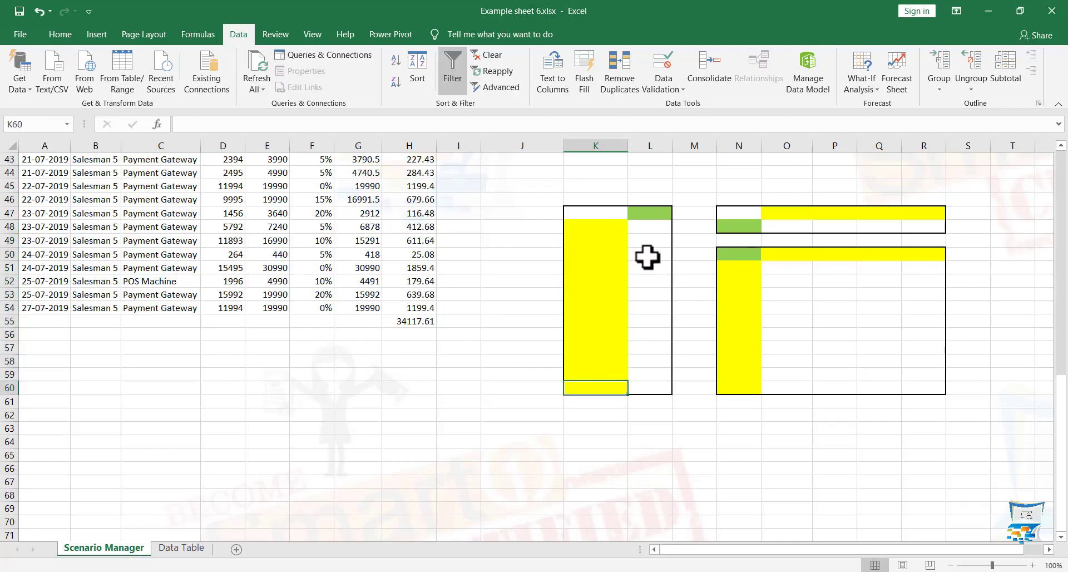
{"action": "left_click", "coordinate": [652, 213]}
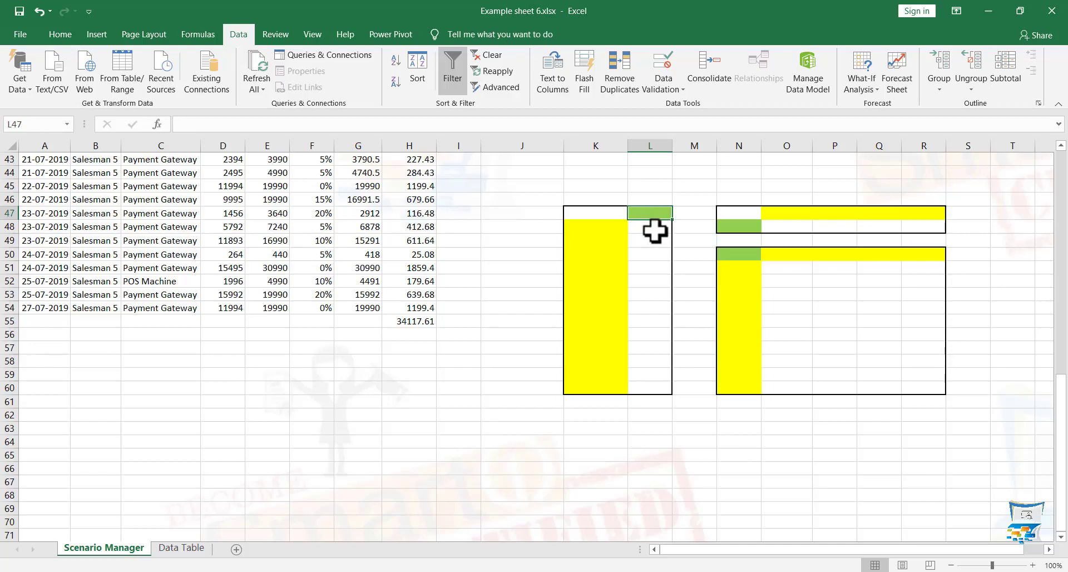
{"action": "left_click_drag", "start_coordinate": [653, 227], "coordinate": [655, 381]}
{"action": "left_click", "coordinate": [711, 372]}
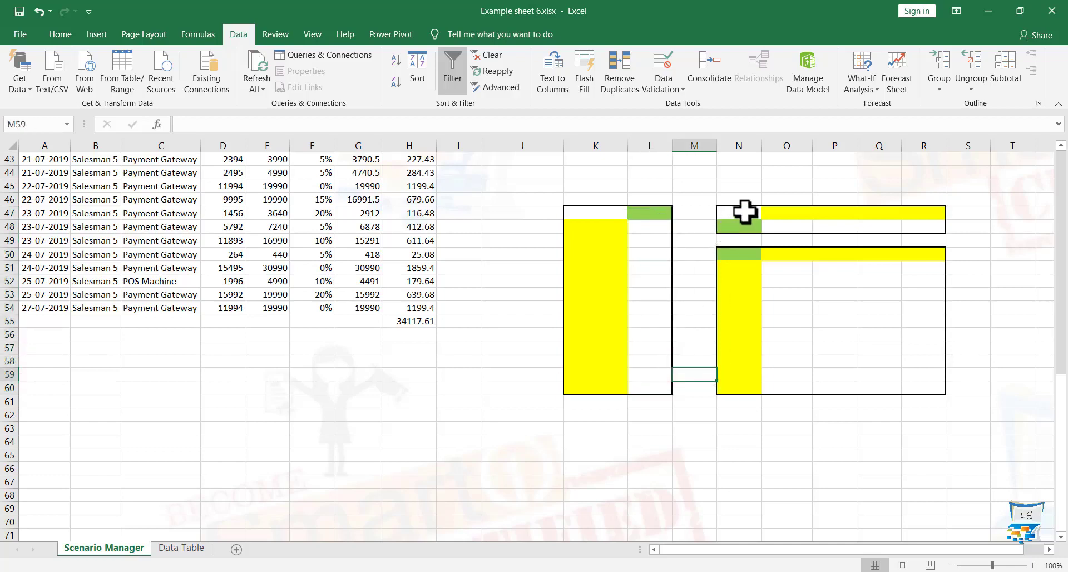
- Examine the row-oriented layout in N47:R48 and the two-variable layout in N50:R60, including their input and formula cells
{"action": "left_click", "coordinate": [782, 213]}
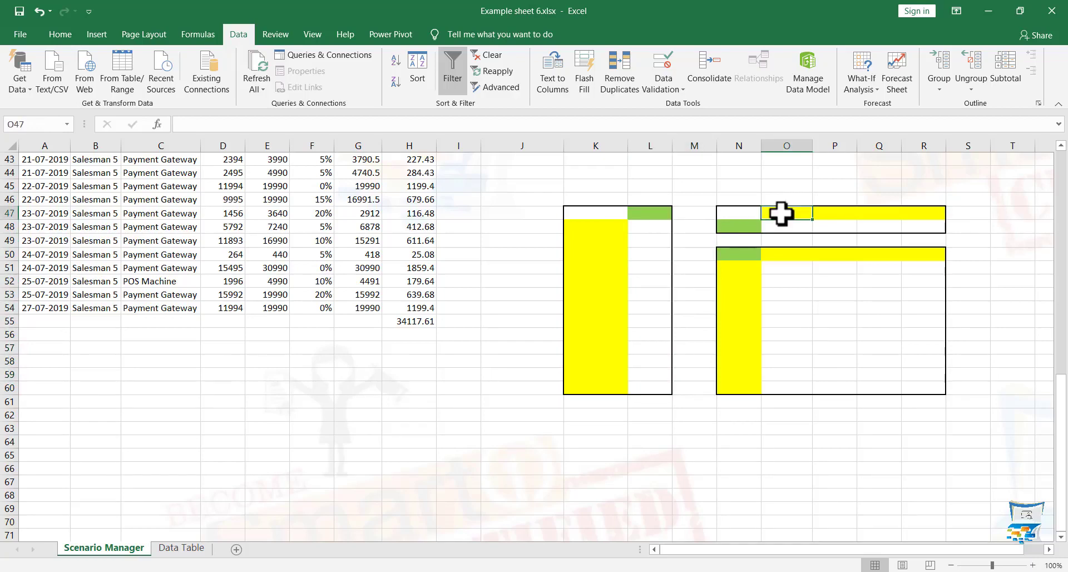
{"action": "left_click_drag", "start_coordinate": [782, 213], "coordinate": [812, 226]}
{"action": "left_click", "coordinate": [739, 228]}
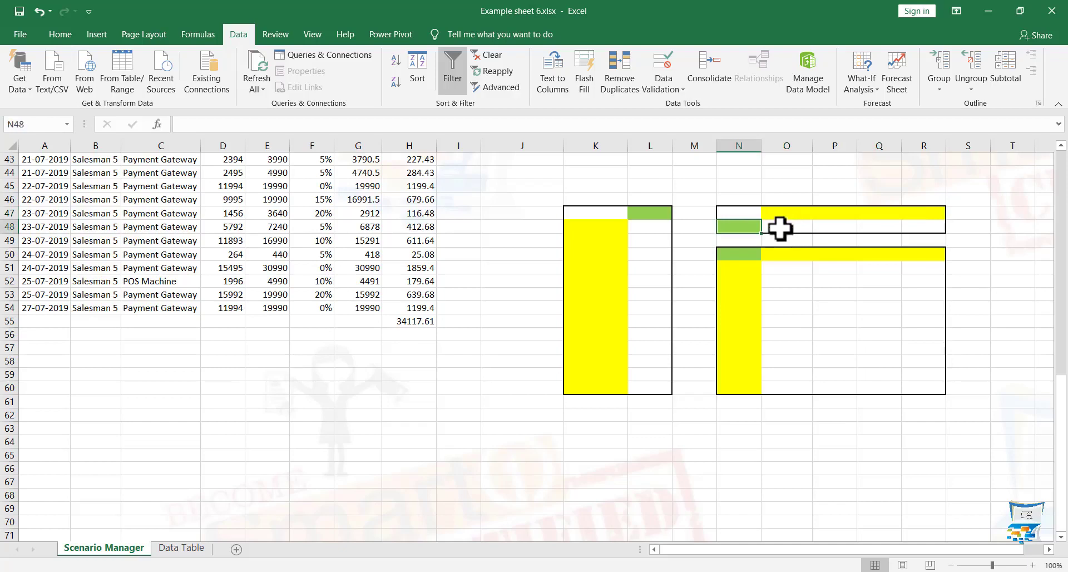
{"action": "left_click_drag", "start_coordinate": [781, 228], "coordinate": [936, 227]}
{"action": "left_click", "coordinate": [833, 243]}
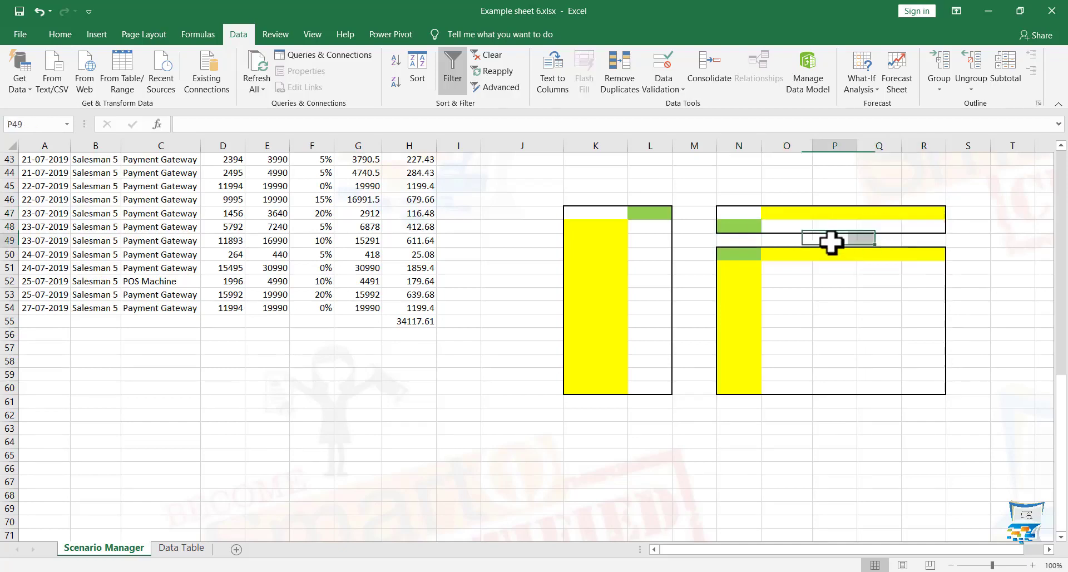
{"action": "left_click_drag", "start_coordinate": [737, 269], "coordinate": [746, 369]}
{"action": "left_click_drag", "start_coordinate": [770, 254], "coordinate": [927, 257]}
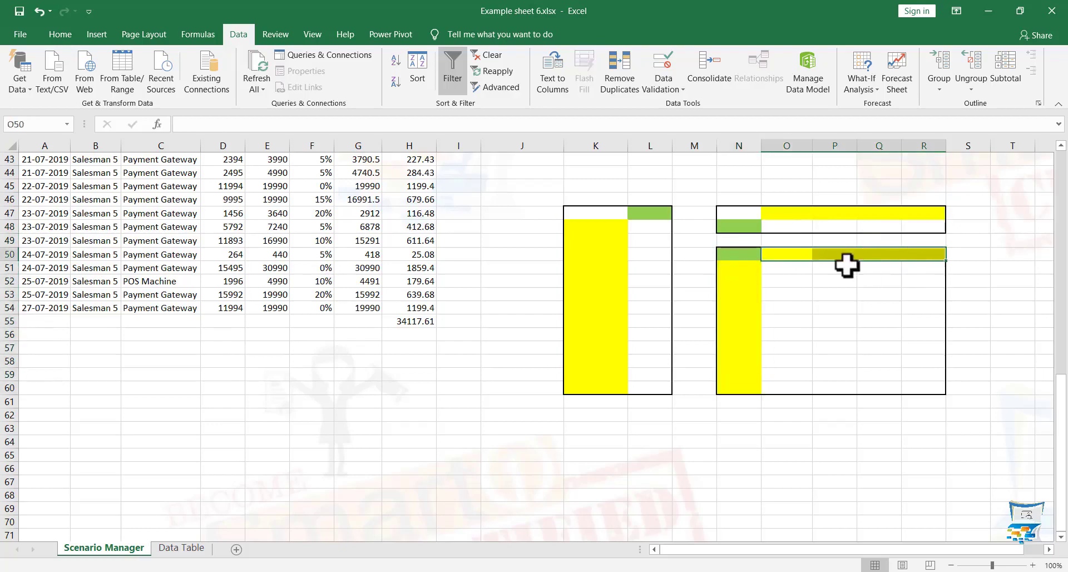
{"action": "left_click", "coordinate": [831, 280]}
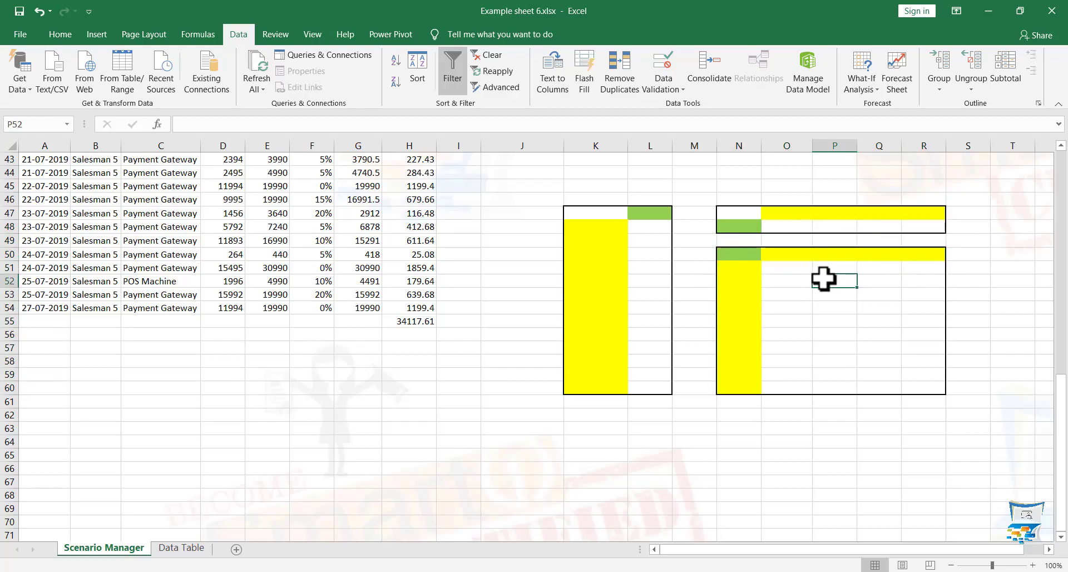
{"action": "left_click_drag", "start_coordinate": [775, 256], "coordinate": [902, 255]}
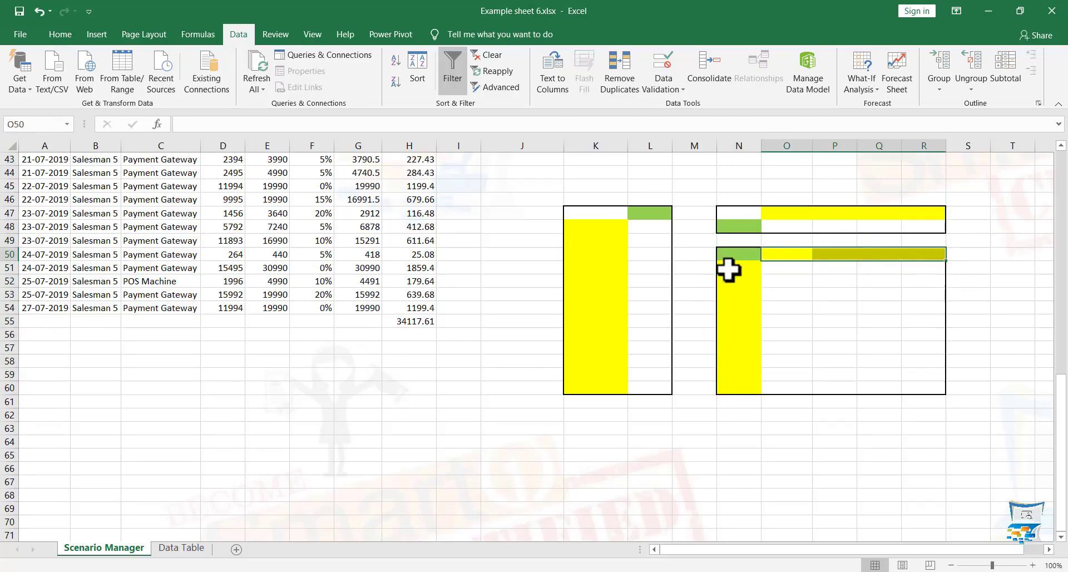
{"action": "left_click_drag", "start_coordinate": [728, 269], "coordinate": [729, 357]}
{"action": "left_click", "coordinate": [729, 253]}
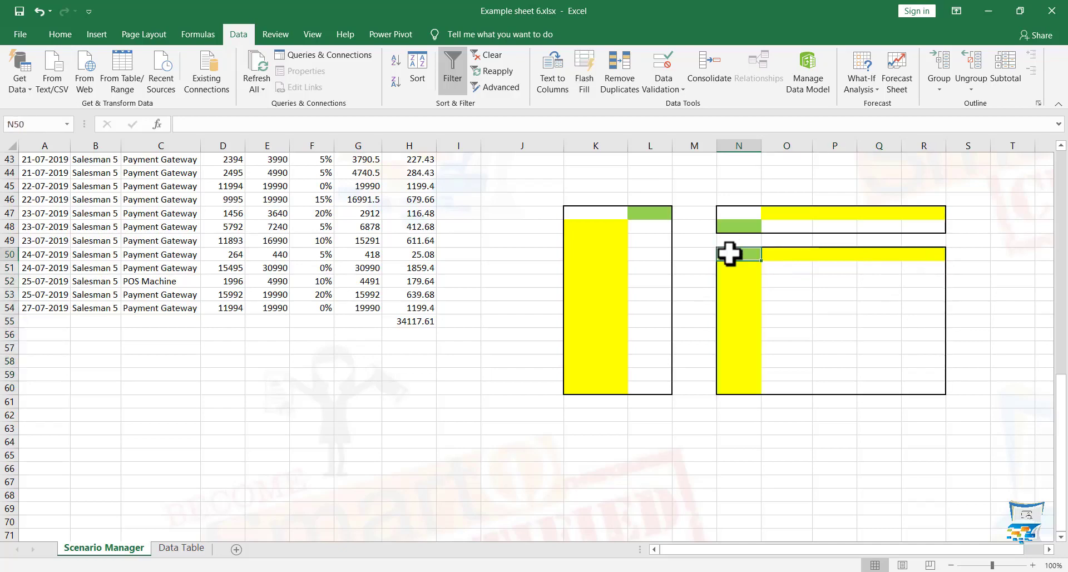
{"action": "left_click", "coordinate": [777, 454]}
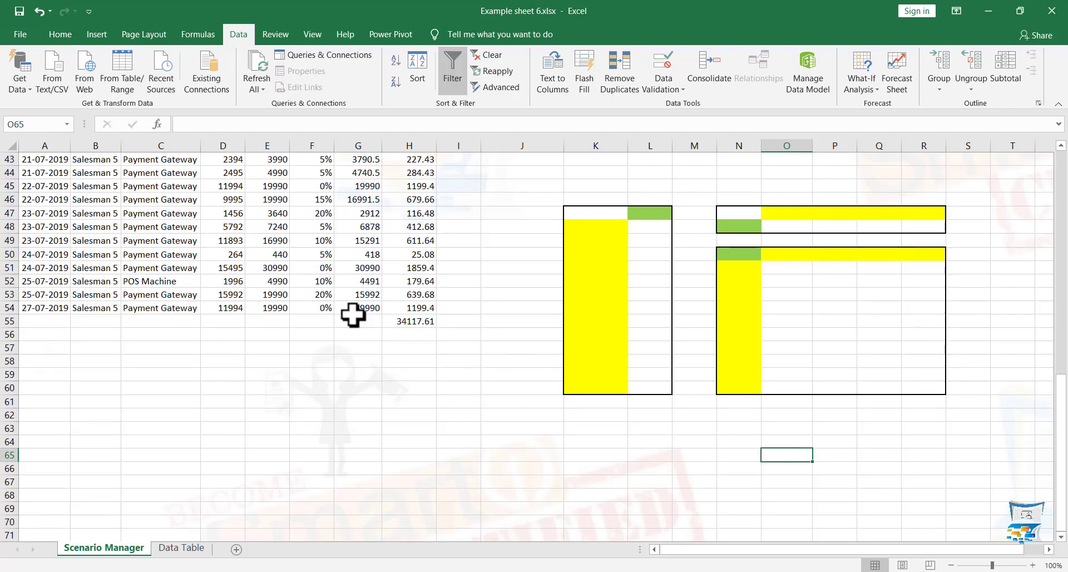
- Inspect the total commission formula in H55 and the commission percentages in K2 and K3
{"action": "scroll", "coordinate": [353, 315], "scroll_direction": "down", "scroll_amount": 1}
{"action": "scroll", "coordinate": [353, 315], "scroll_direction": "down", "scroll_amount": 1}
{"action": "left_click", "coordinate": [417, 280]}
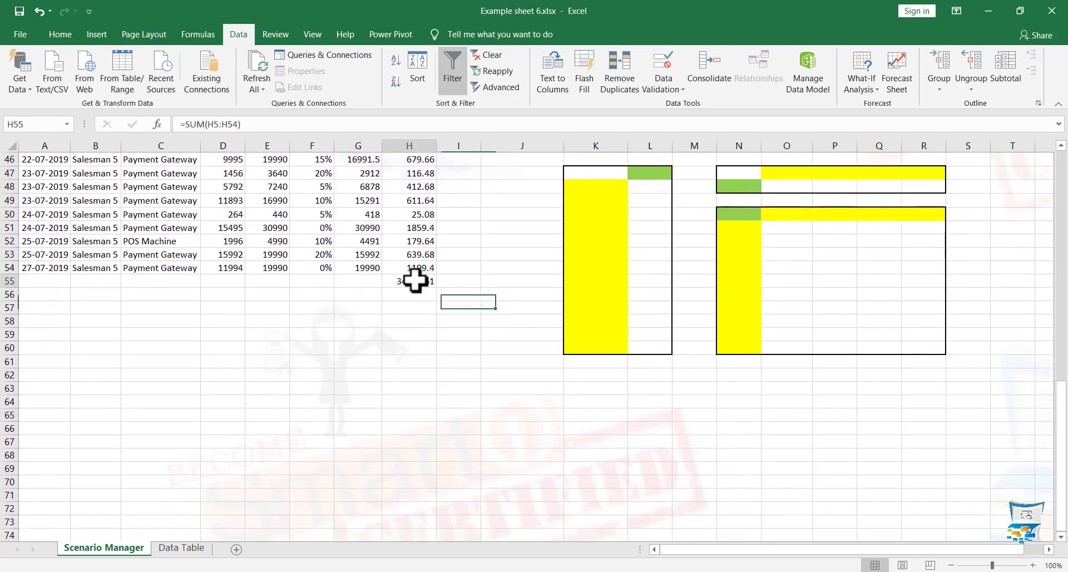
{"action": "scroll", "coordinate": [391, 311], "scroll_direction": "down", "scroll_amount": 2}
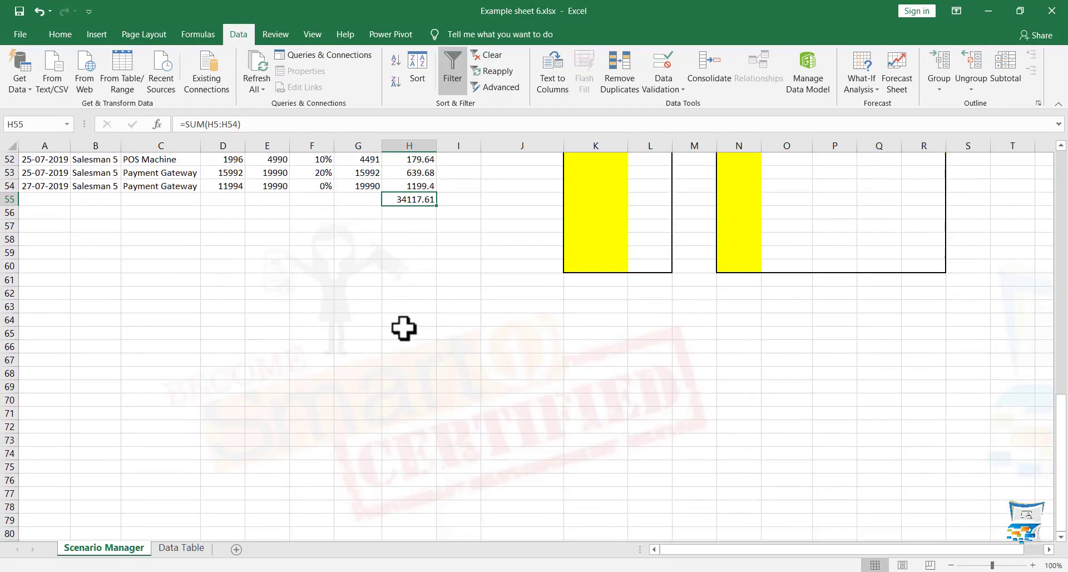
{"action": "scroll", "coordinate": [403, 327], "scroll_direction": "up", "scroll_amount": 16}
{"action": "scroll", "coordinate": [403, 328], "scroll_direction": "up", "scroll_amount": 1}
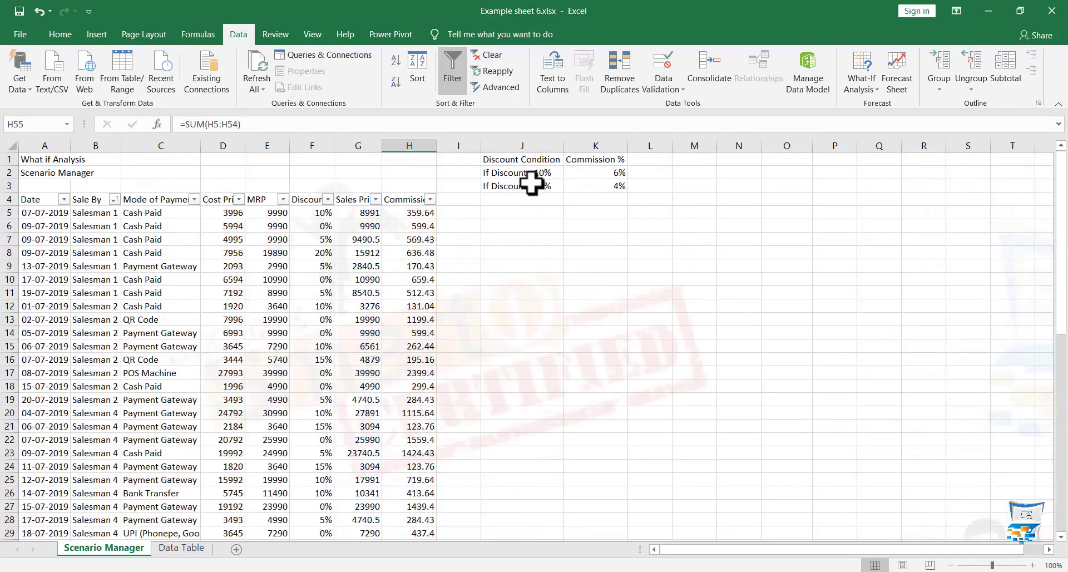
{"action": "left_click", "coordinate": [598, 185]}
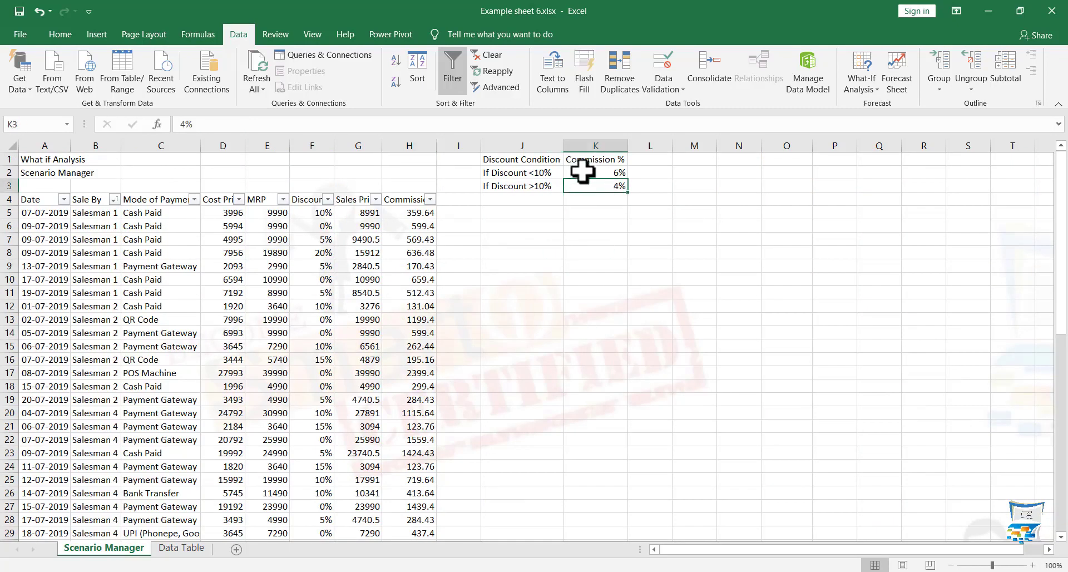
{"action": "left_click", "coordinate": [583, 172]}
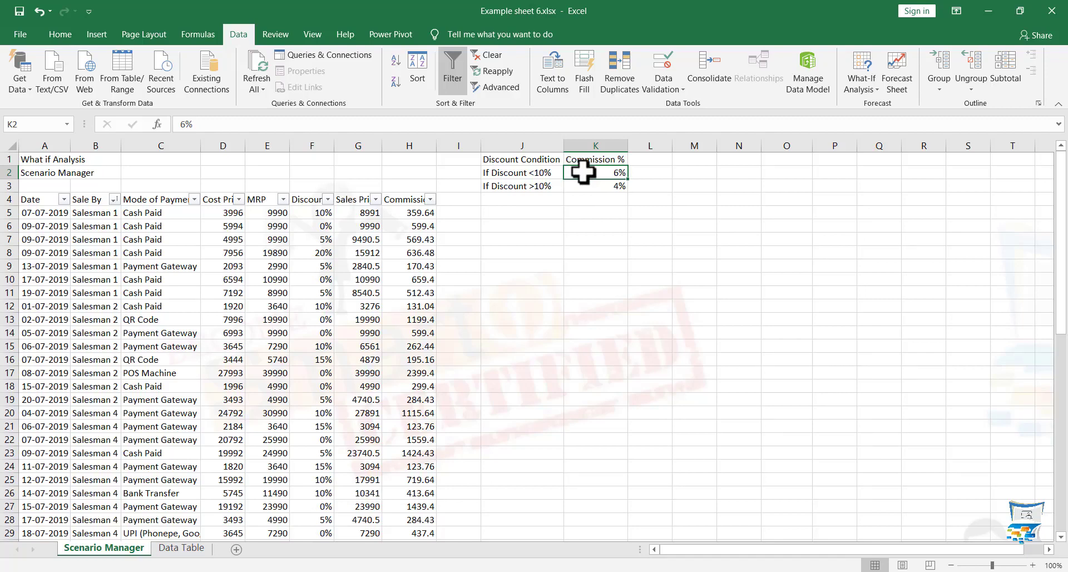
- Enter the percentages 1%, 2%, 3%, 4% and 5% down cells G56 to G60
{"action": "scroll", "coordinate": [579, 198], "scroll_direction": "down", "scroll_amount": 18}
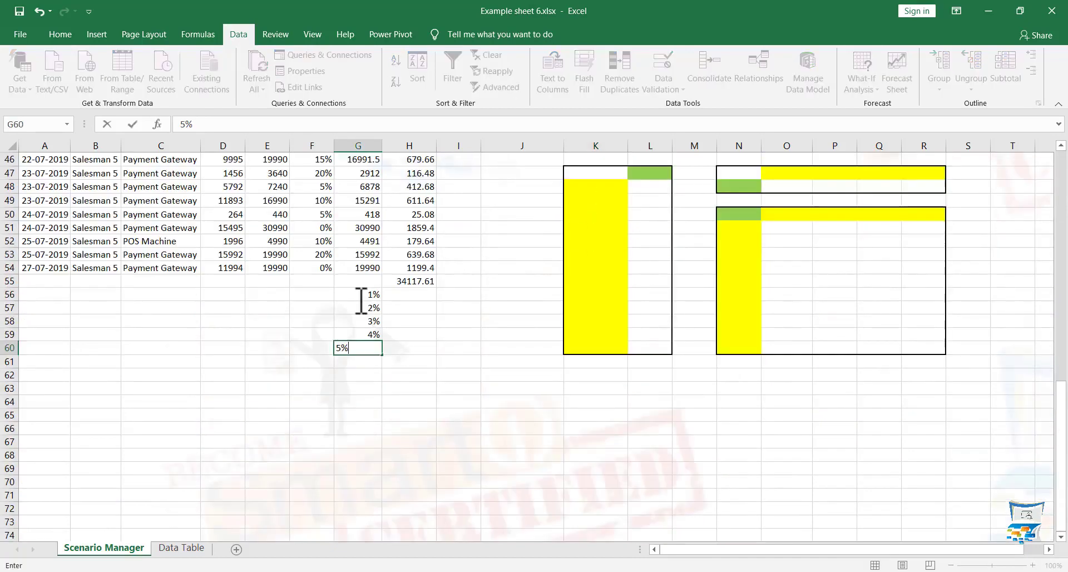
{"action": "key", "text": "Return"}
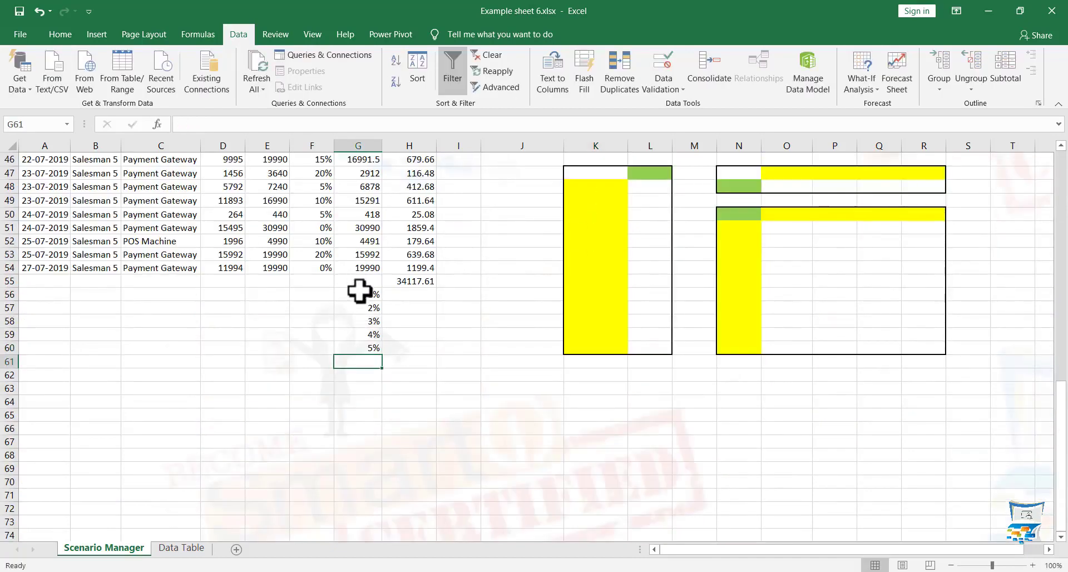
- Format G55:H60 as a data table block with yellow percentages in G56:G60, green fill in H55 and an outside border
{"action": "left_click_drag", "start_coordinate": [590, 171], "coordinate": [355, 356]}
{"action": "left_click_drag", "start_coordinate": [362, 283], "coordinate": [401, 348]}
{"action": "left_click", "coordinate": [363, 294]}
{"action": "left_click_drag", "start_coordinate": [363, 294], "coordinate": [360, 348]}
{"action": "left_click", "coordinate": [66, 34]}
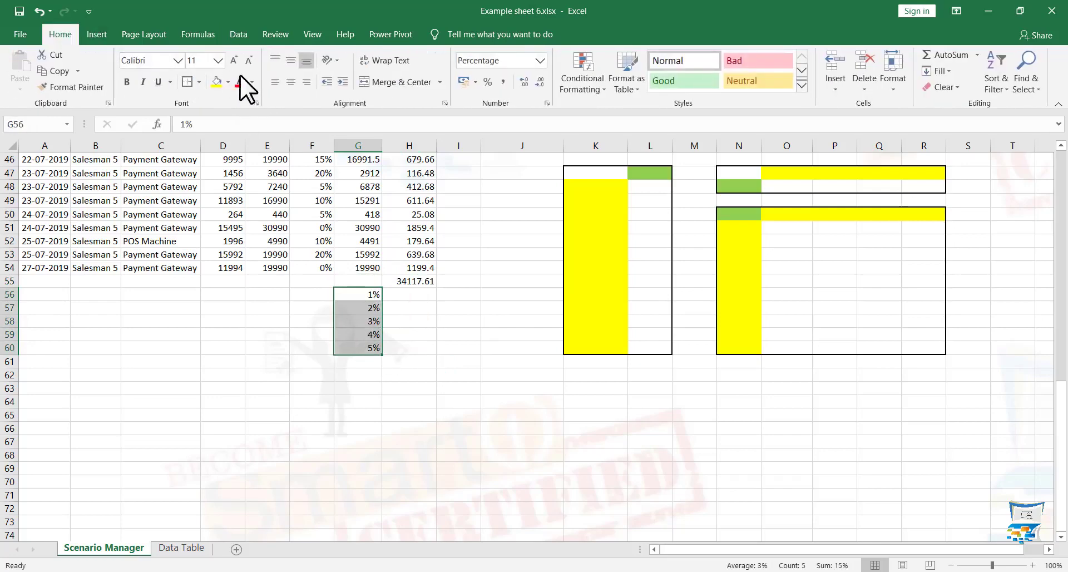
{"action": "left_click", "coordinate": [227, 82]}
{"action": "left_click", "coordinate": [259, 189]}
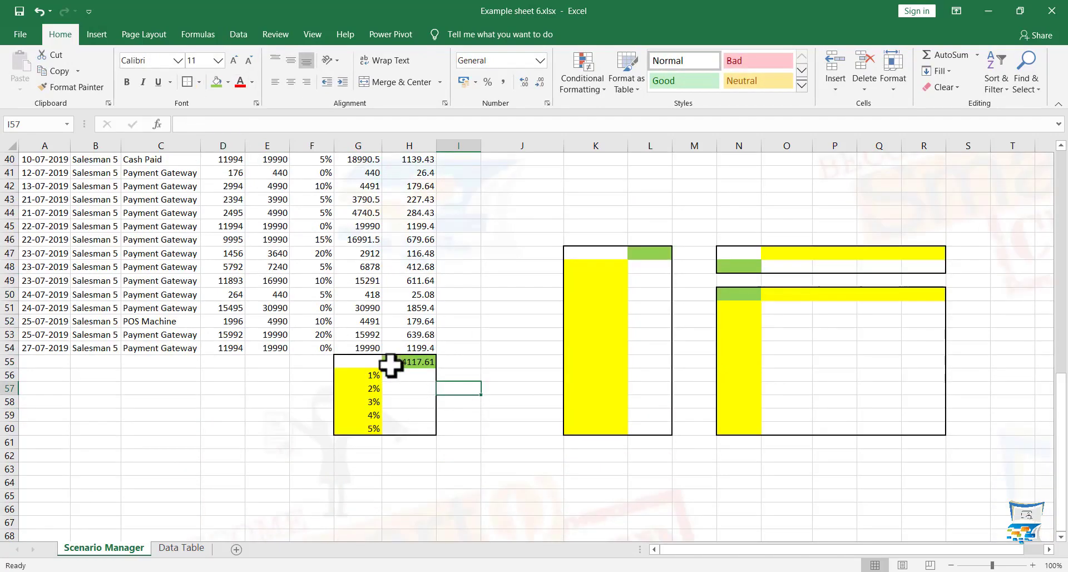
- Check the commission percentage in K2 against the data table block around the total in H55
{"action": "scroll", "coordinate": [498, 280], "scroll_direction": "up", "scroll_amount": 13}
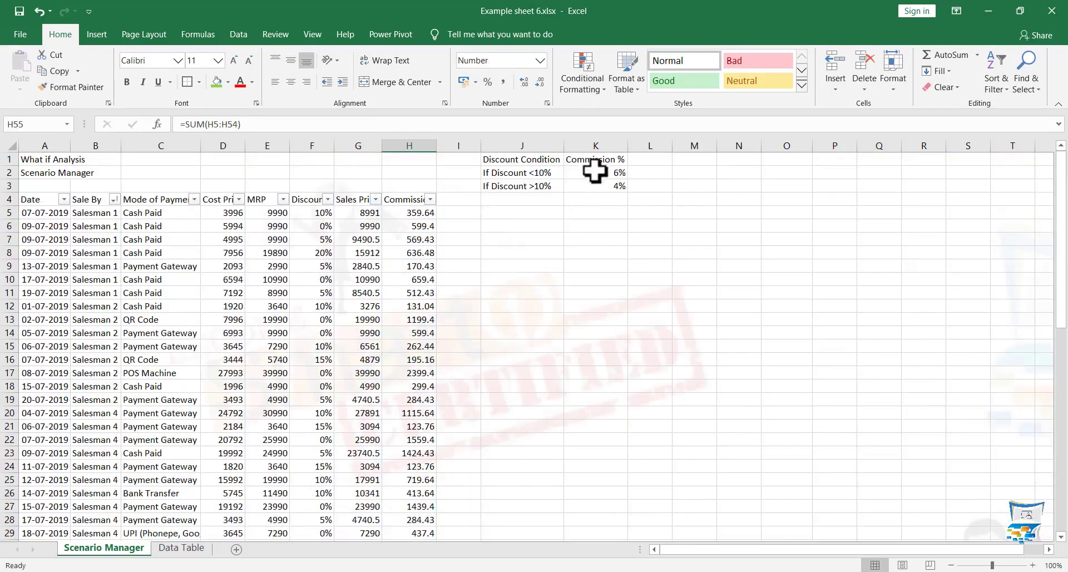
{"action": "left_click", "coordinate": [591, 174]}
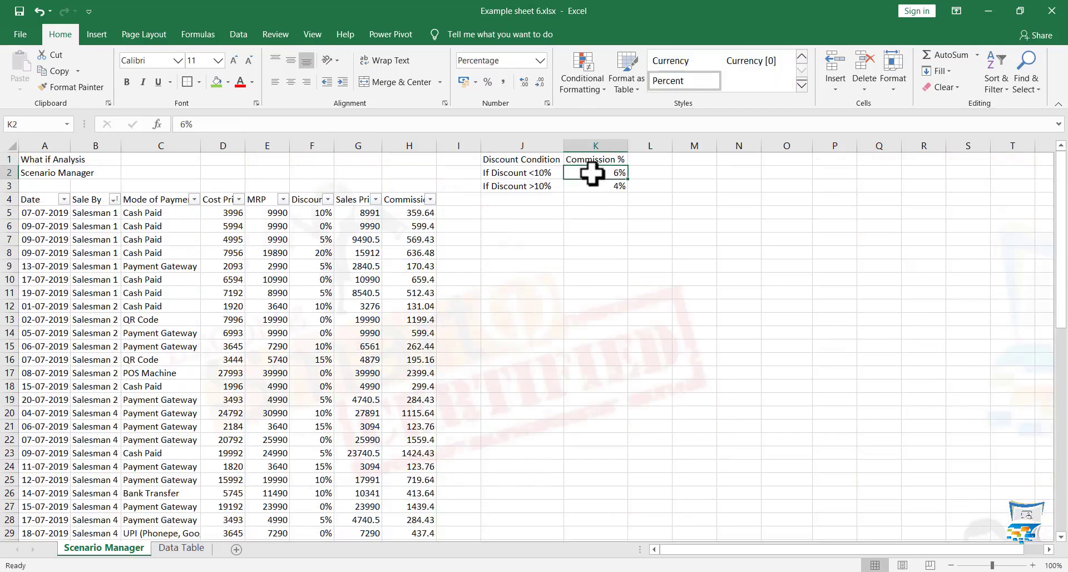
{"action": "scroll", "coordinate": [460, 296], "scroll_direction": "down", "scroll_amount": 15}
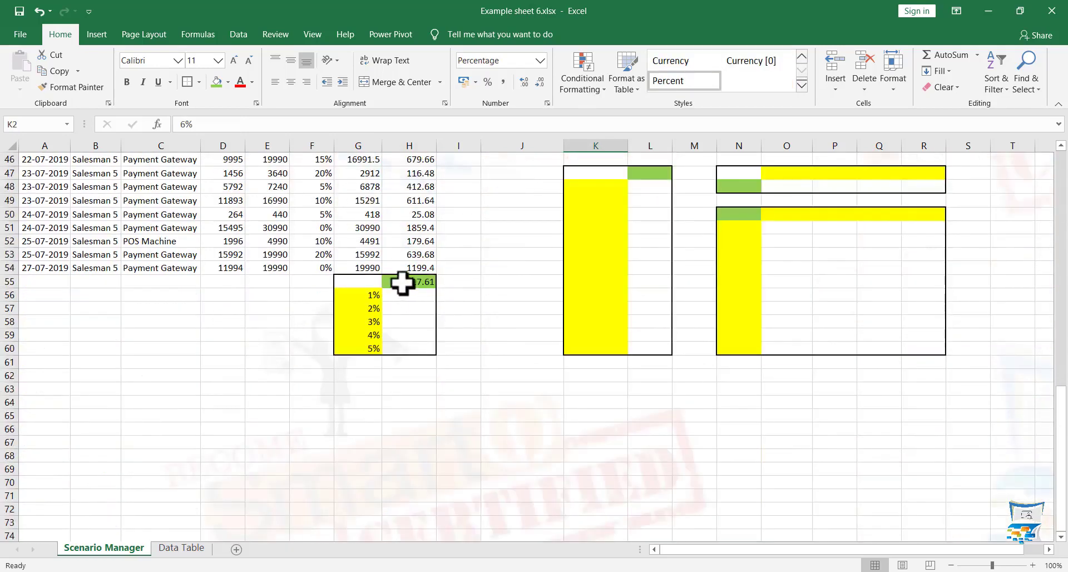
{"action": "left_click", "coordinate": [402, 281]}
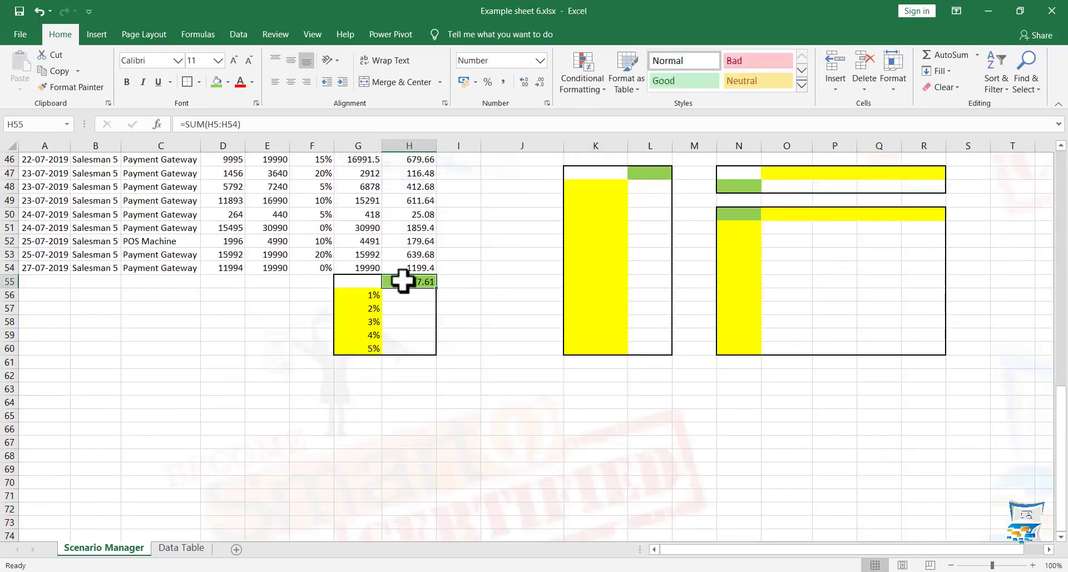
{"action": "left_click", "coordinate": [354, 307]}
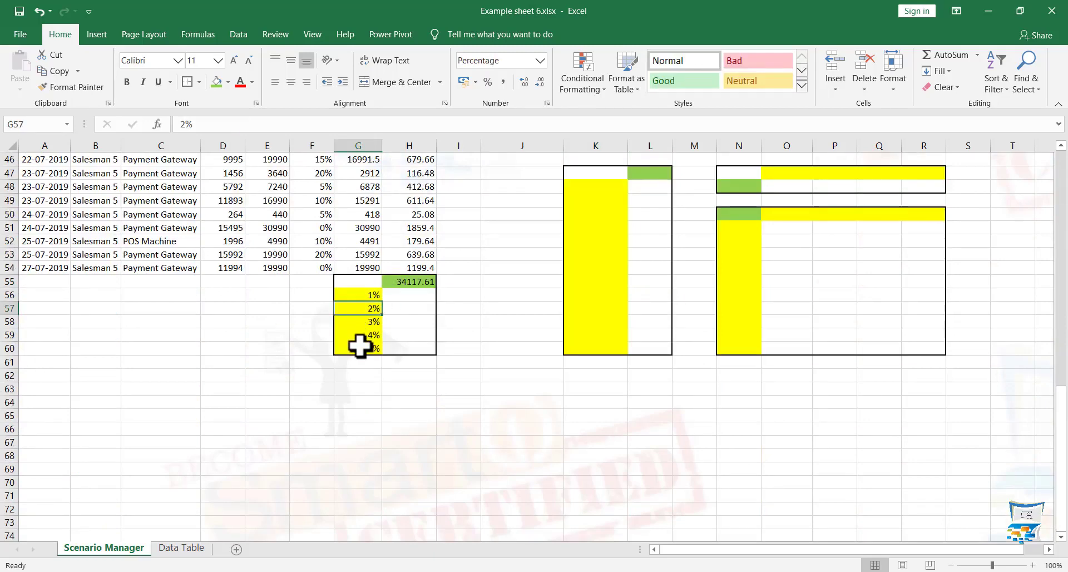
{"action": "left_click", "coordinate": [408, 294]}
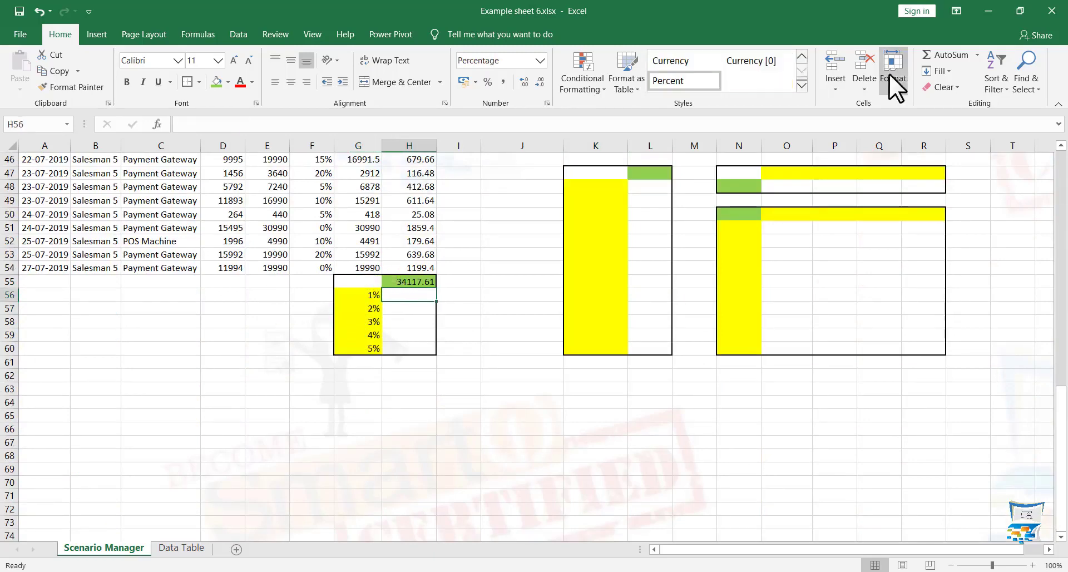
{"action": "left_click", "coordinate": [238, 34]}
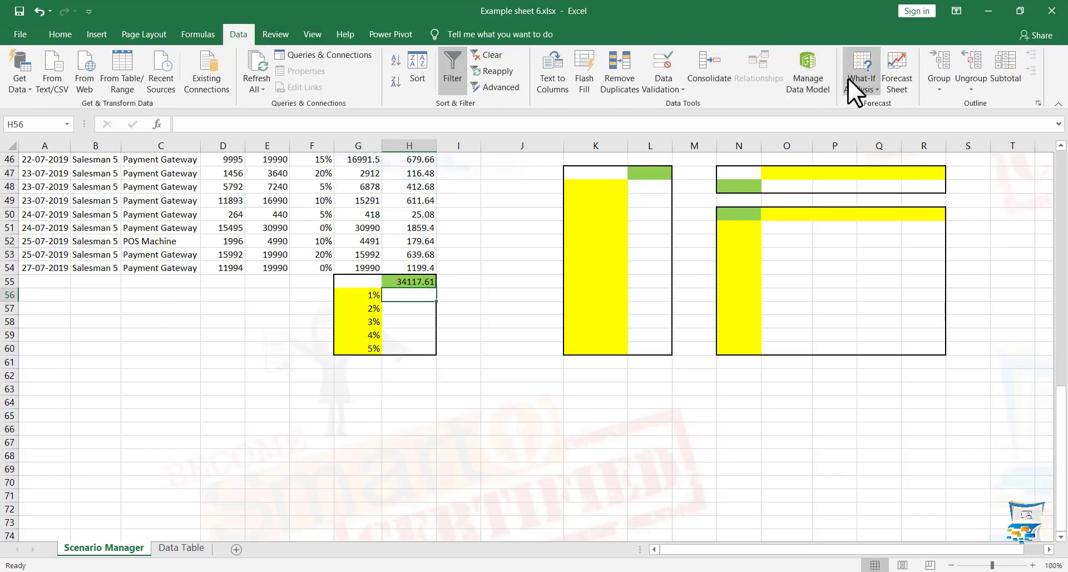
{"action": "left_click", "coordinate": [866, 74]}
{"action": "left_click", "coordinate": [874, 143]}
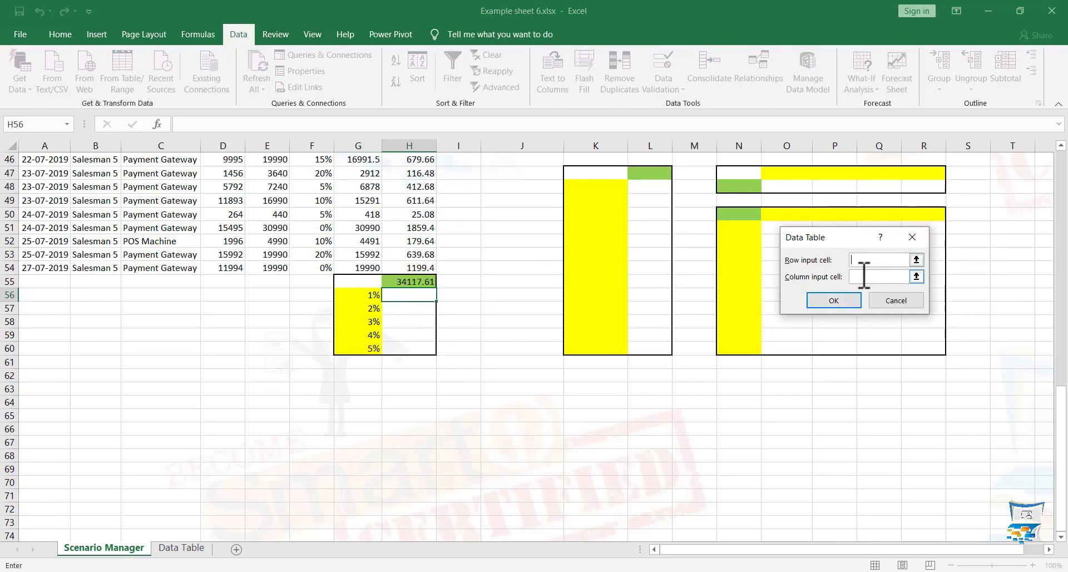
{"action": "scroll", "coordinate": [457, 301], "scroll_direction": "up", "scroll_amount": 6}
{"action": "scroll", "coordinate": [457, 302], "scroll_direction": "up", "scroll_amount": 2}
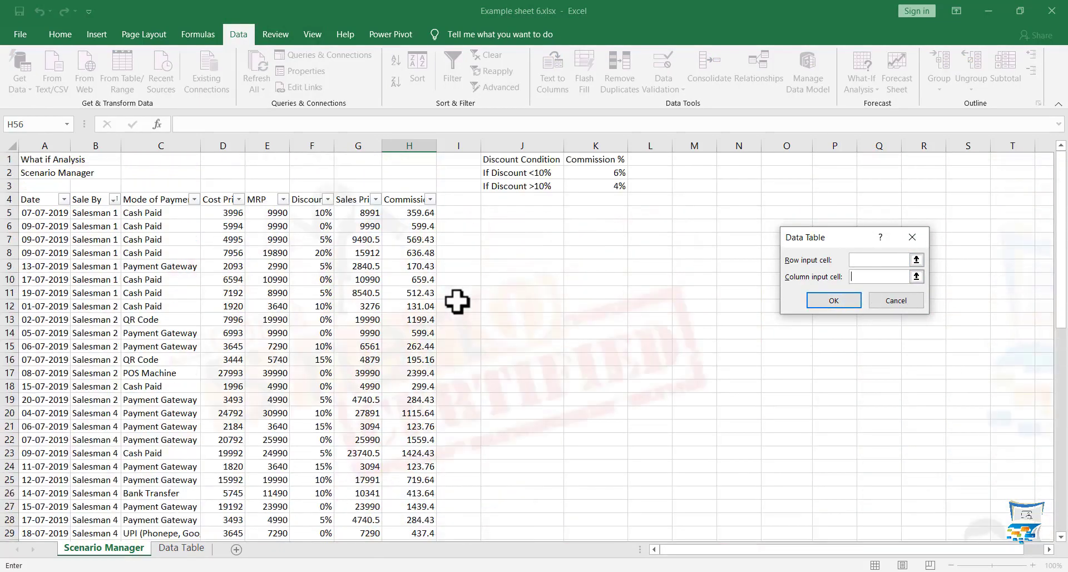
{"action": "left_click", "coordinate": [599, 172]}
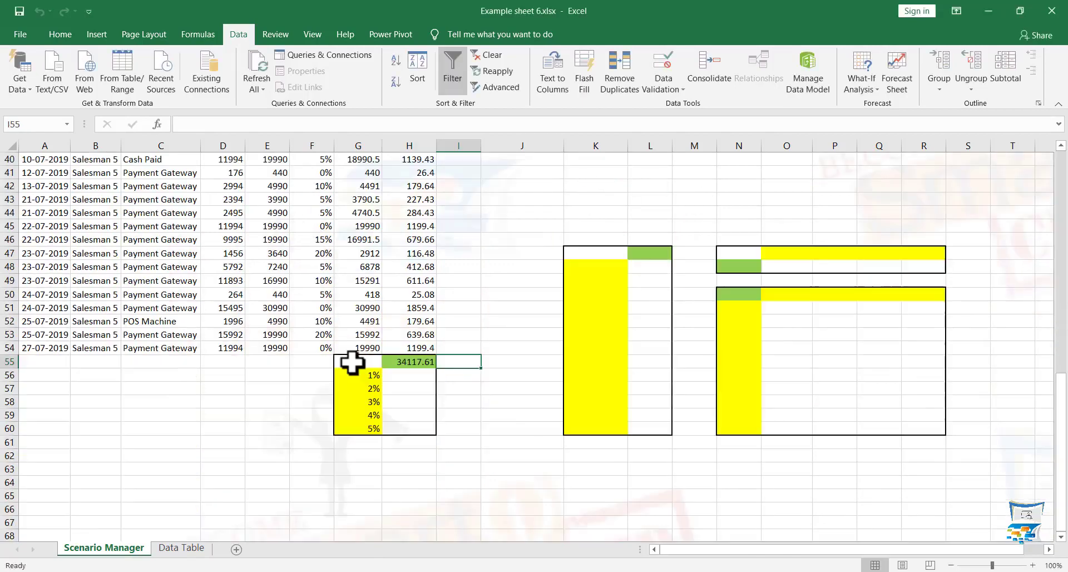
- Create a What-If data table over G55:H60 with K2 as the column input cell and no row input cell
{"action": "left_click", "coordinate": [352, 363]}
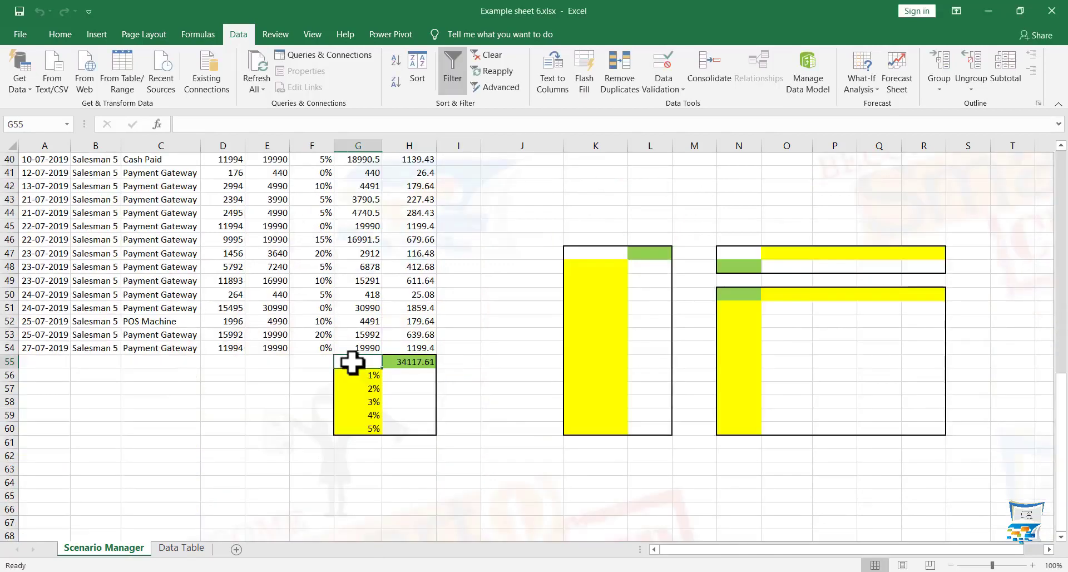
{"action": "left_click", "coordinate": [445, 362]}
{"action": "left_click_drag", "start_coordinate": [351, 363], "coordinate": [405, 428]}
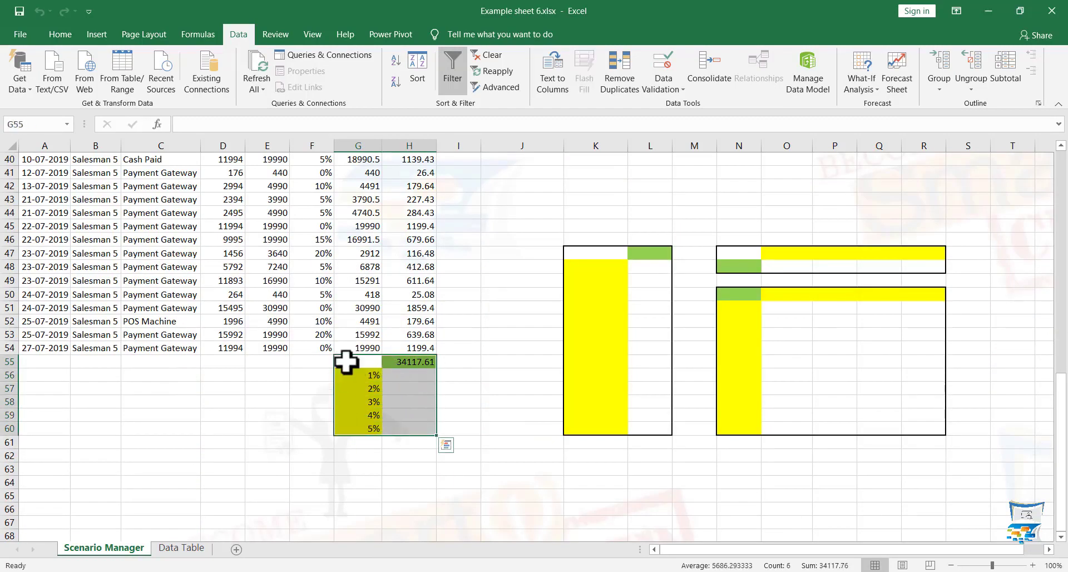
{"action": "left_click", "coordinate": [864, 82]}
{"action": "left_click", "coordinate": [879, 132]}
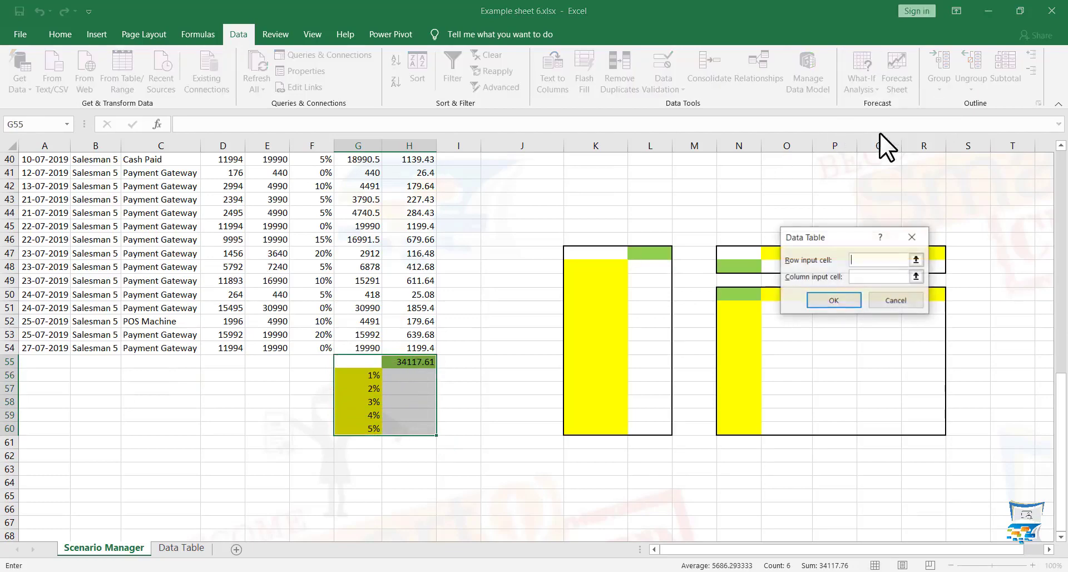
{"action": "left_click_drag", "start_coordinate": [846, 233], "coordinate": [629, 232]}
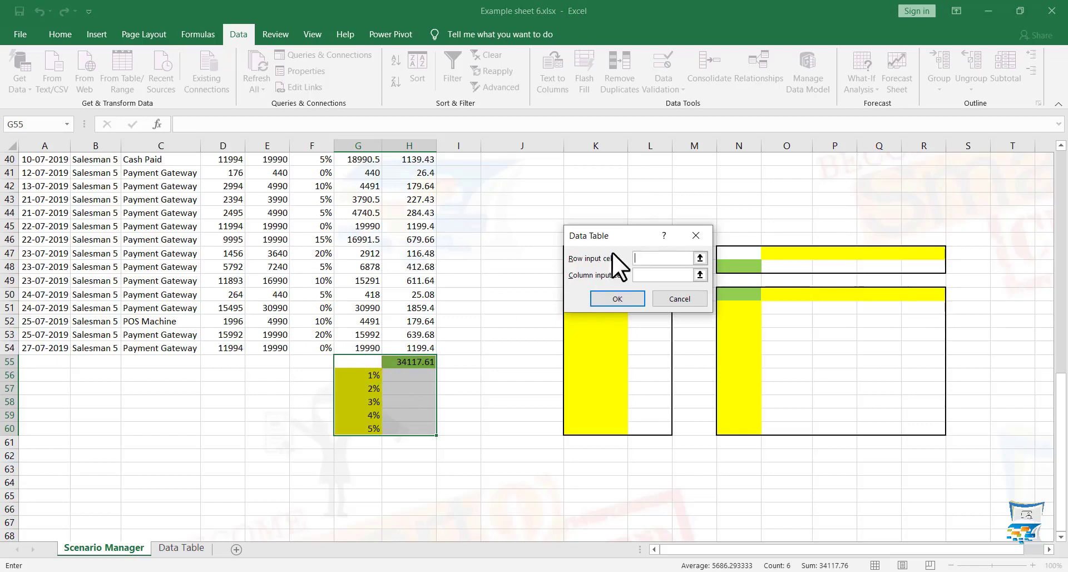
{"action": "left_click", "coordinate": [648, 275]}
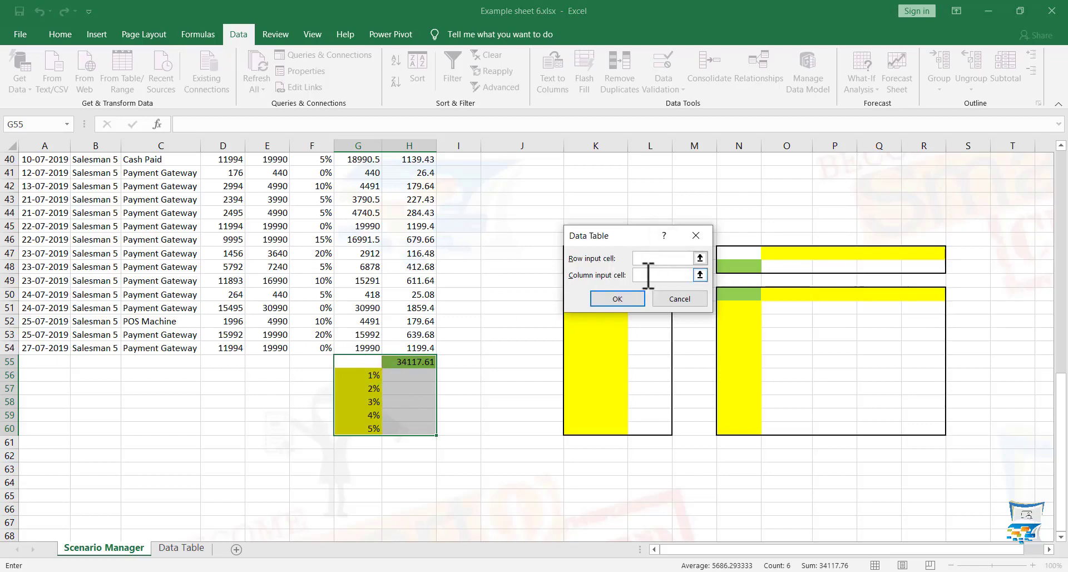
{"action": "scroll", "coordinate": [521, 361], "scroll_direction": "up", "scroll_amount": 13}
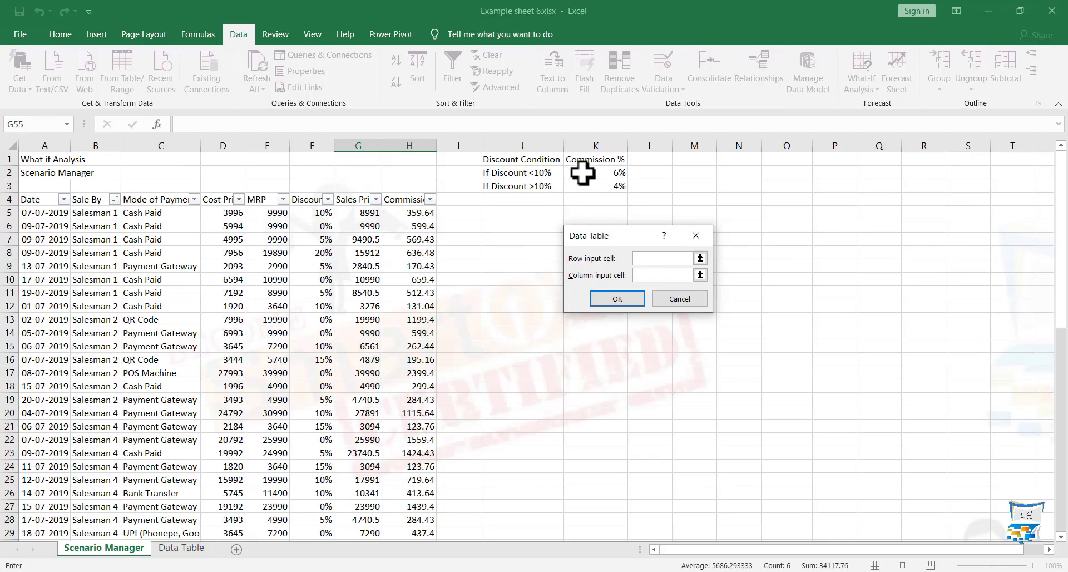
{"action": "scroll", "coordinate": [415, 305], "scroll_direction": "down", "scroll_amount": 14}
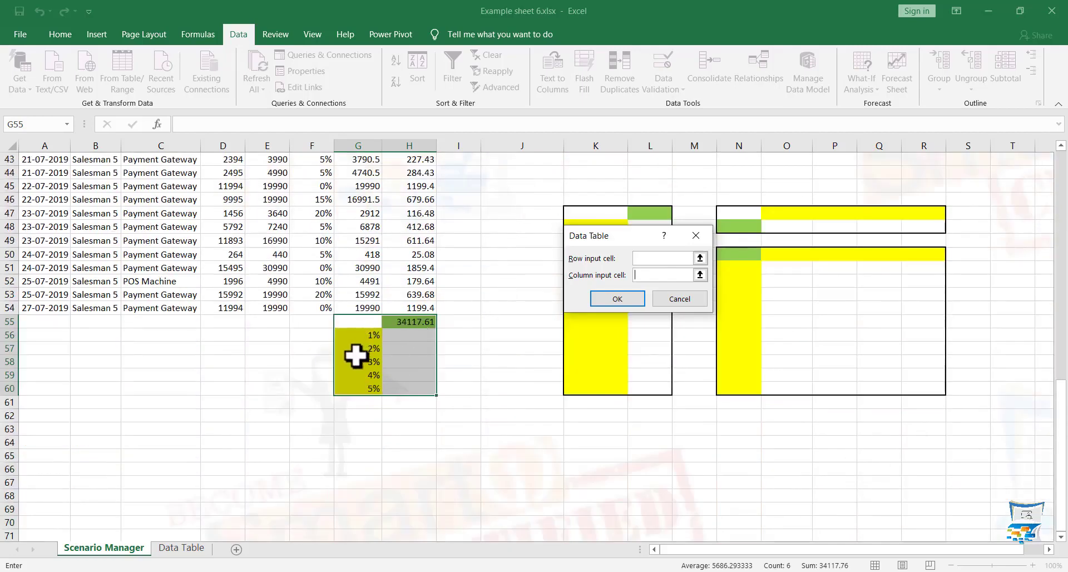
{"action": "scroll", "coordinate": [665, 265], "scroll_direction": "up", "scroll_amount": 14}
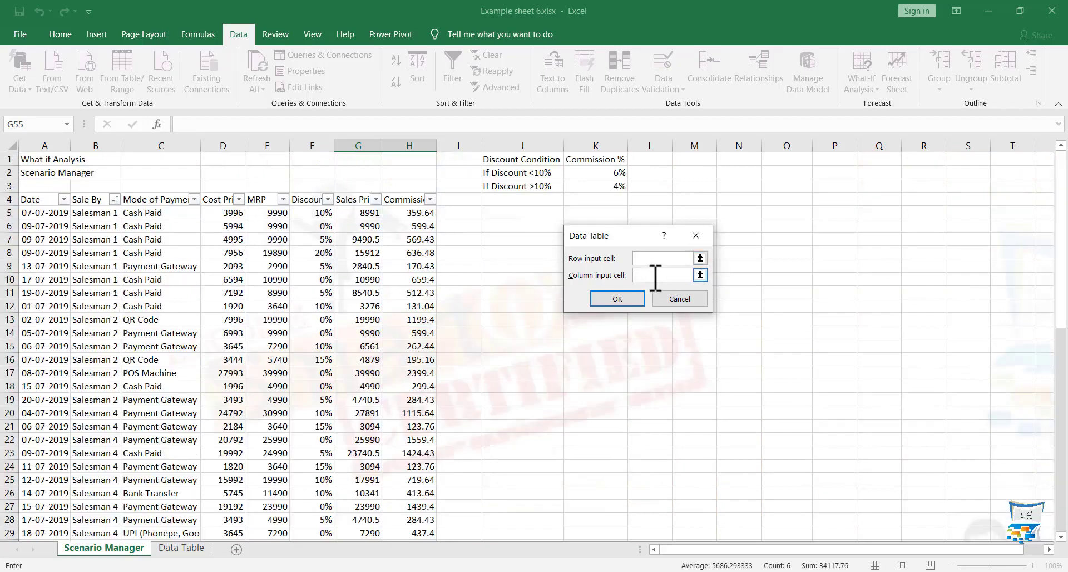
{"action": "left_click", "coordinate": [605, 172]}
{"action": "left_click", "coordinate": [617, 298]}
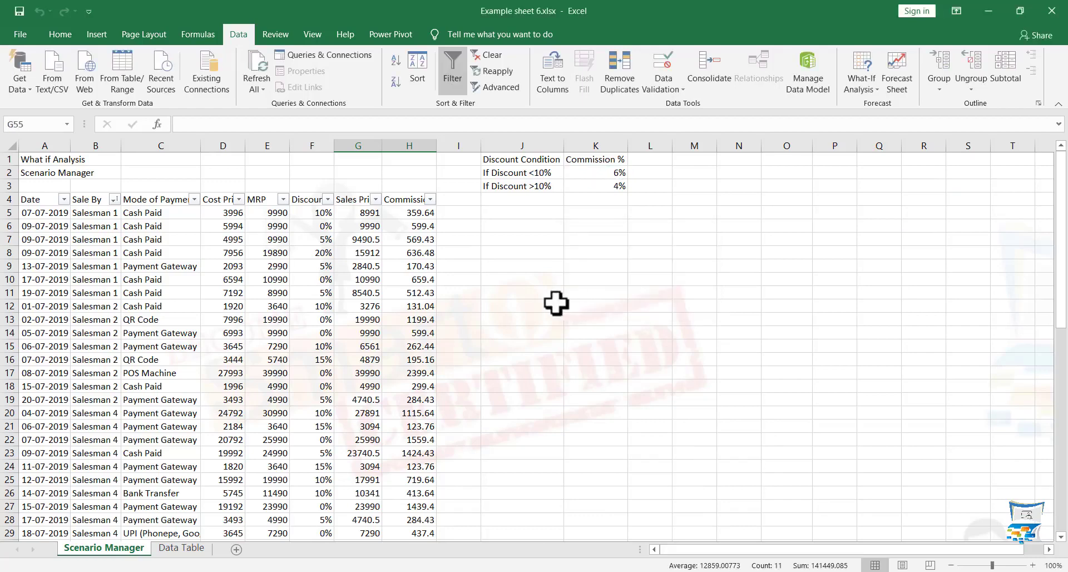
- Format the data table results in H56:H60 as Number
{"action": "scroll", "coordinate": [556, 302], "scroll_direction": "down", "scroll_amount": 5}
{"action": "scroll", "coordinate": [556, 303], "scroll_direction": "down", "scroll_amount": 10}
{"action": "left_click", "coordinate": [405, 294]}
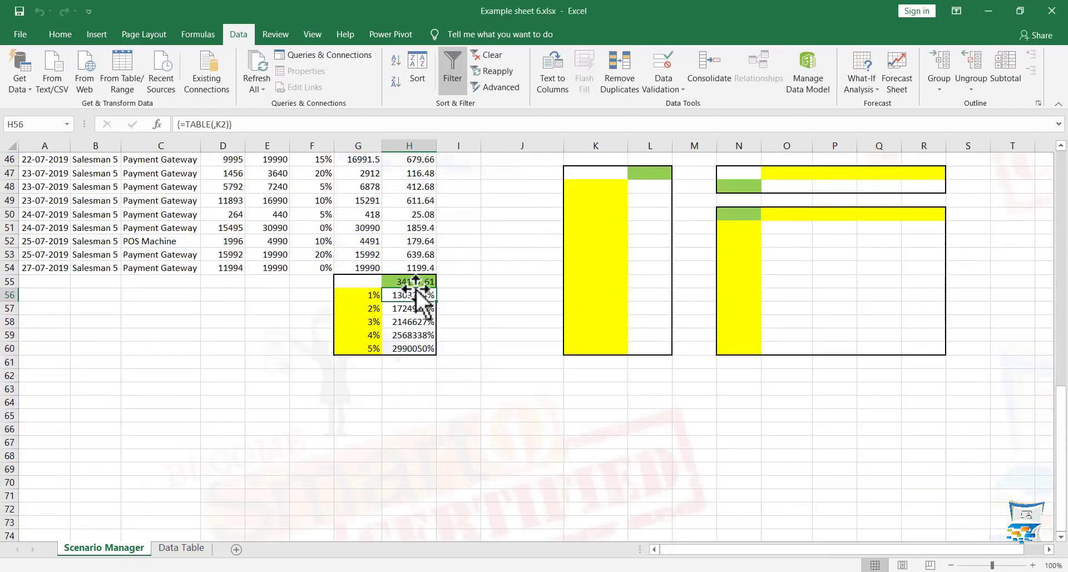
{"action": "left_click_drag", "start_coordinate": [414, 294], "coordinate": [412, 348]}
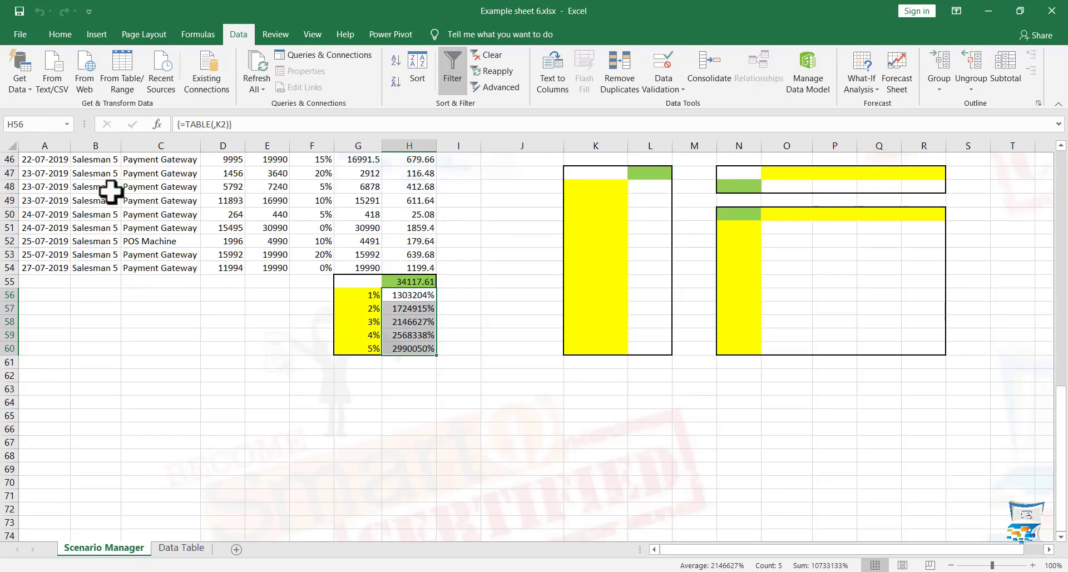
{"action": "left_click", "coordinate": [60, 34]}
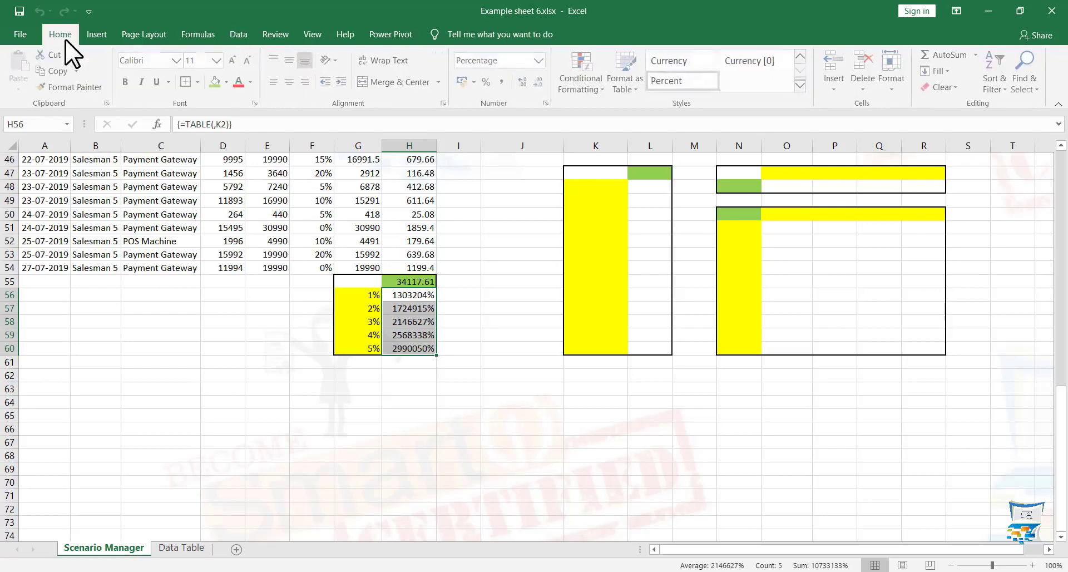
{"action": "left_click", "coordinate": [476, 62]}
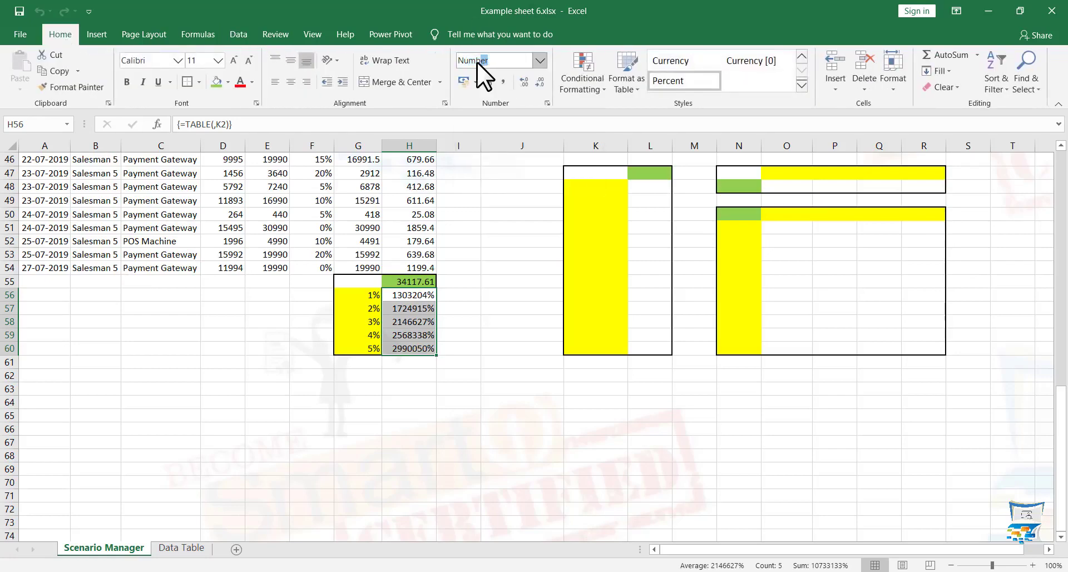
{"action": "key", "text": "Return"}
{"action": "left_click", "coordinate": [516, 294]}
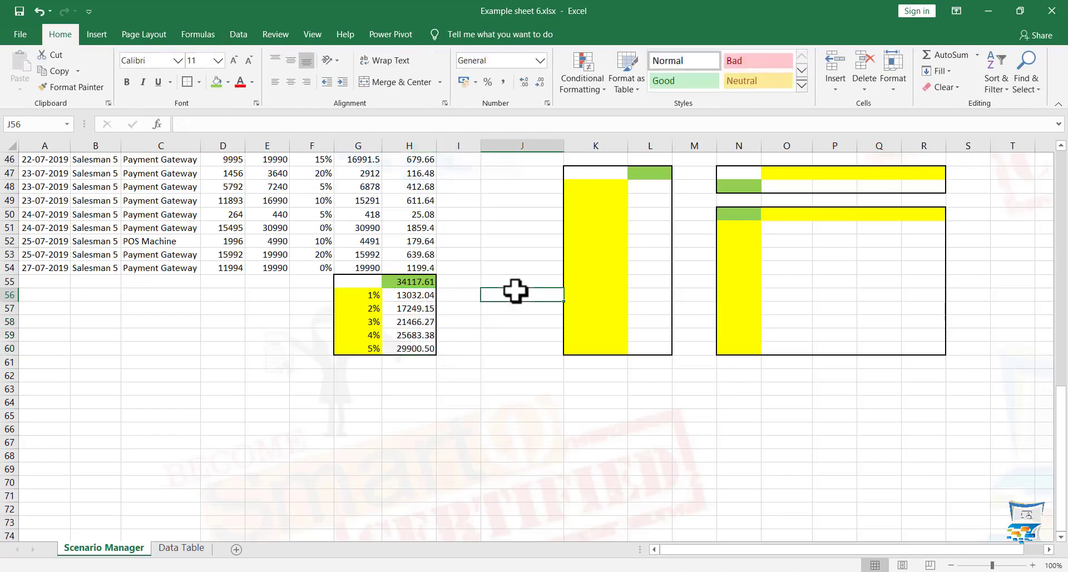
- Compare the commission totals in H56 and H60 with their 1% and 5% rates in the data table
{"action": "left_click", "coordinate": [357, 295]}
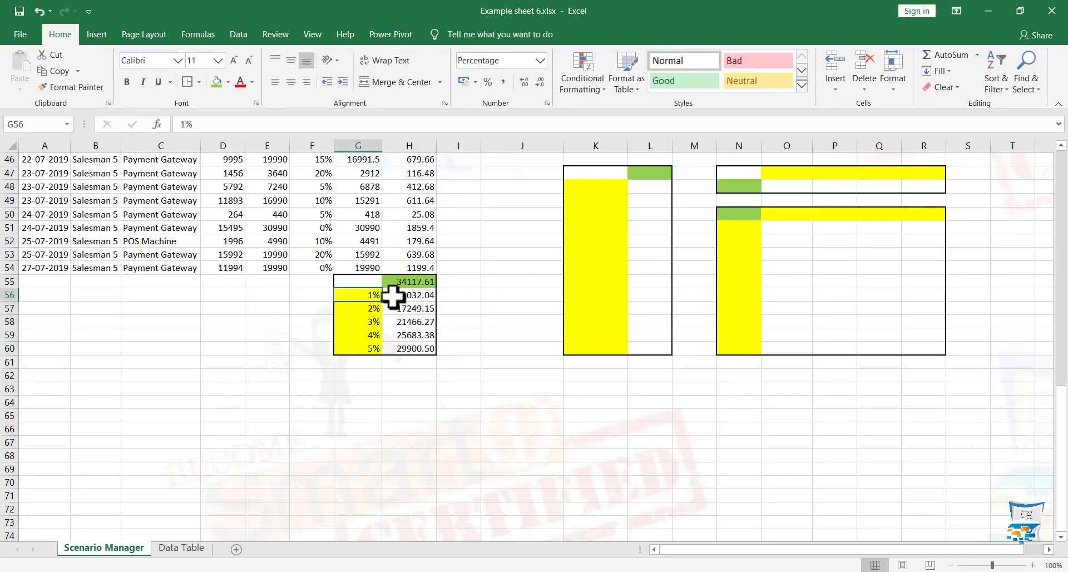
{"action": "left_click", "coordinate": [393, 296]}
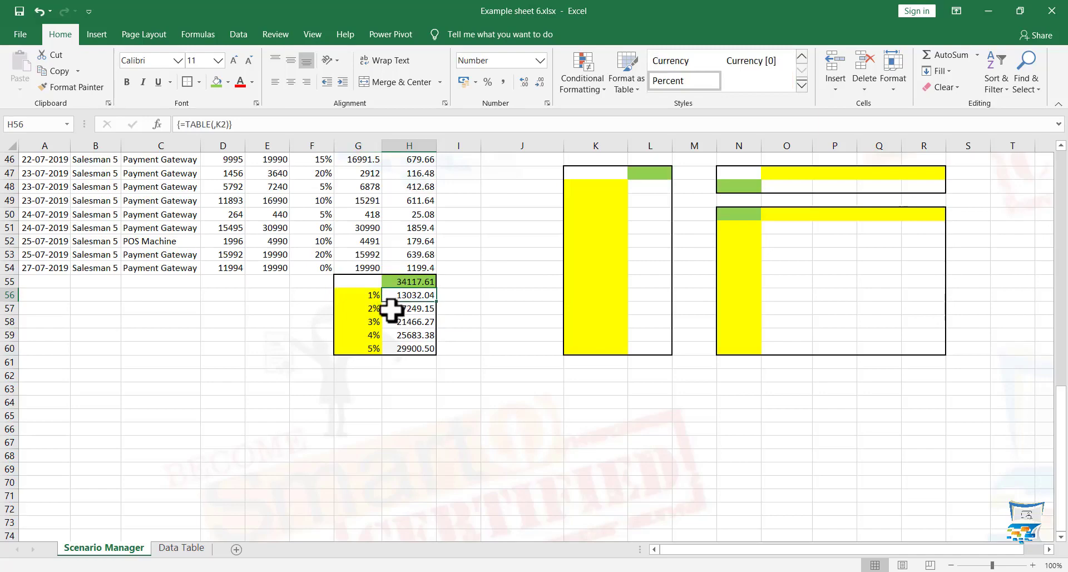
{"action": "left_click", "coordinate": [372, 349]}
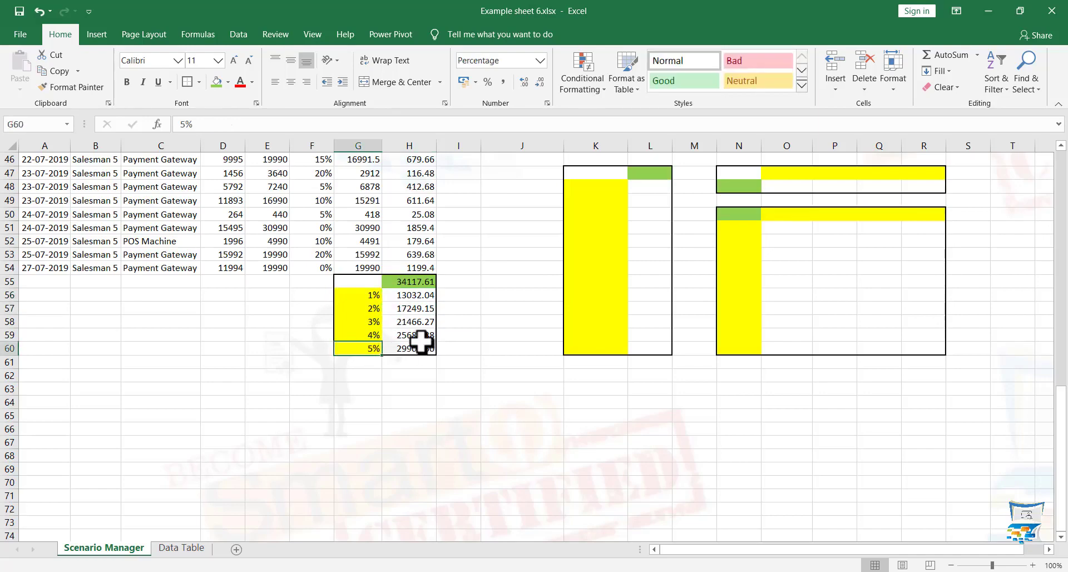
{"action": "left_click", "coordinate": [422, 346]}
- Examine the sample row-oriented data table layout in N47:R48, including its corner cell and first result cell
{"action": "scroll", "coordinate": [489, 312], "scroll_direction": "up", "scroll_amount": 3}
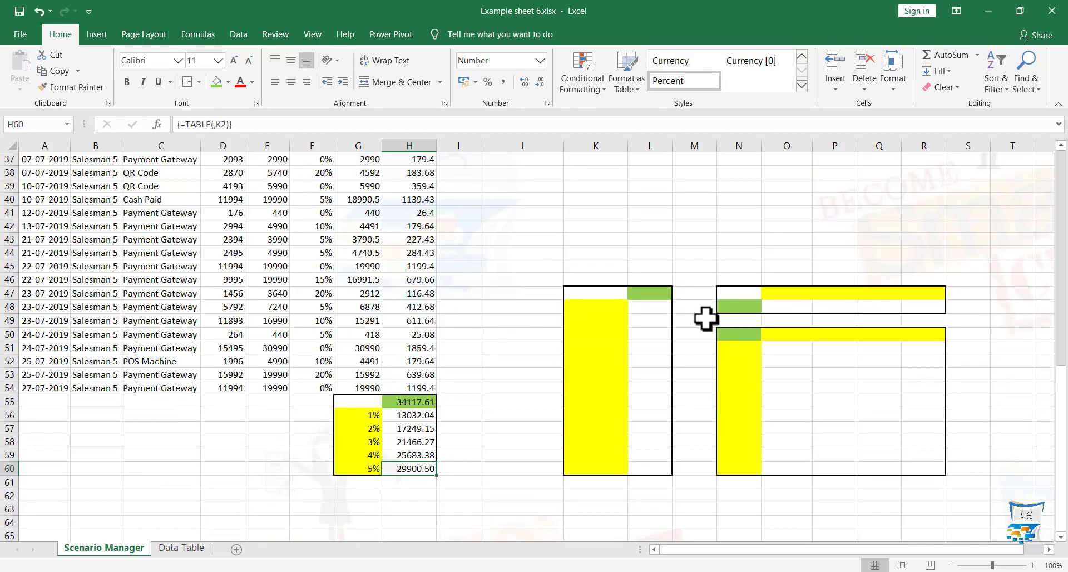
{"action": "left_click_drag", "start_coordinate": [733, 294], "coordinate": [917, 305]}
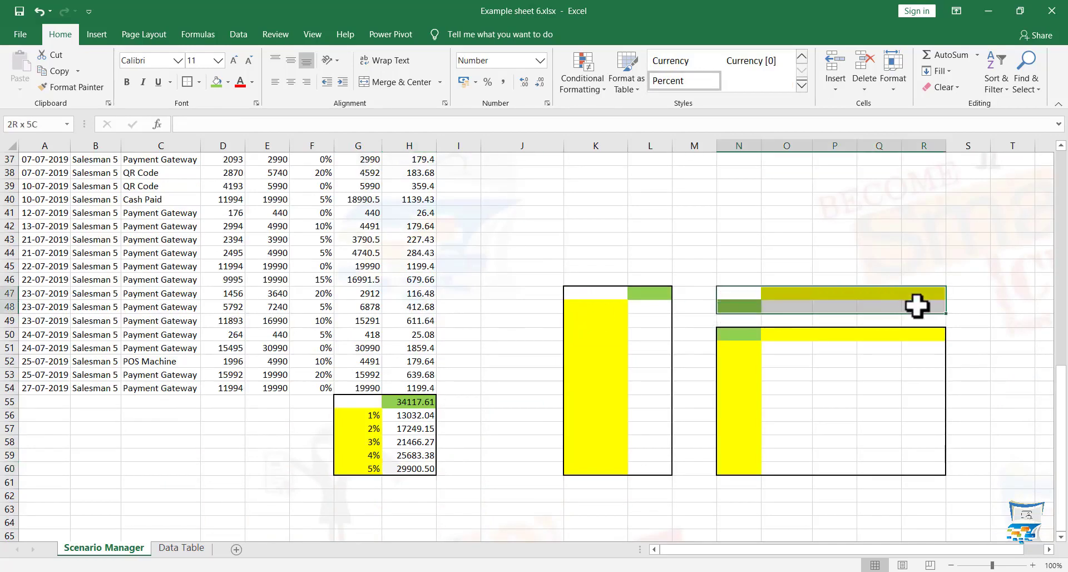
{"action": "left_click", "coordinate": [520, 365]}
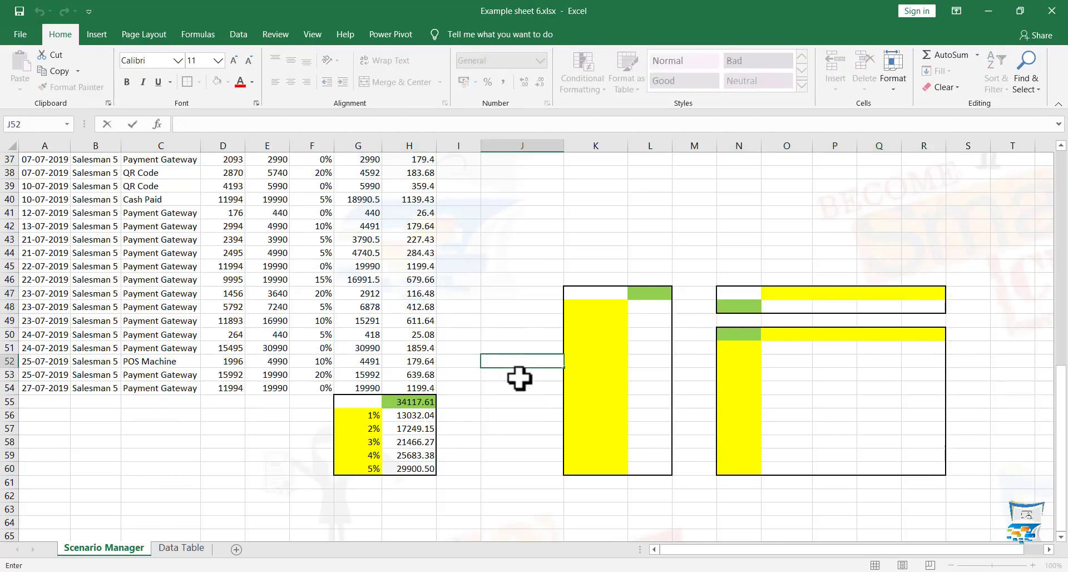
{"action": "left_click", "coordinate": [506, 453]}
{"action": "left_click", "coordinate": [739, 293]}
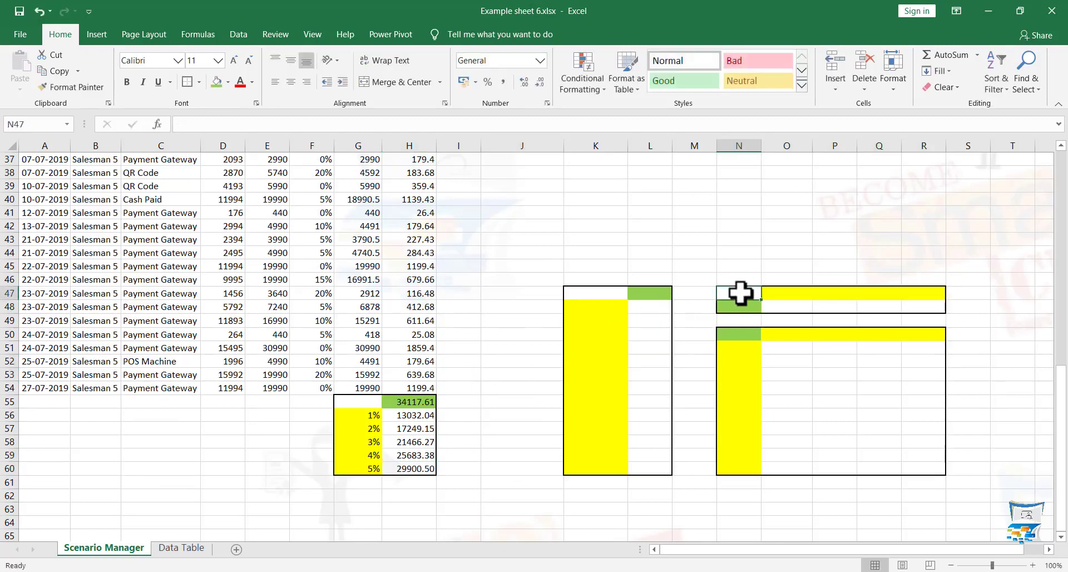
{"action": "left_click", "coordinate": [782, 307]}
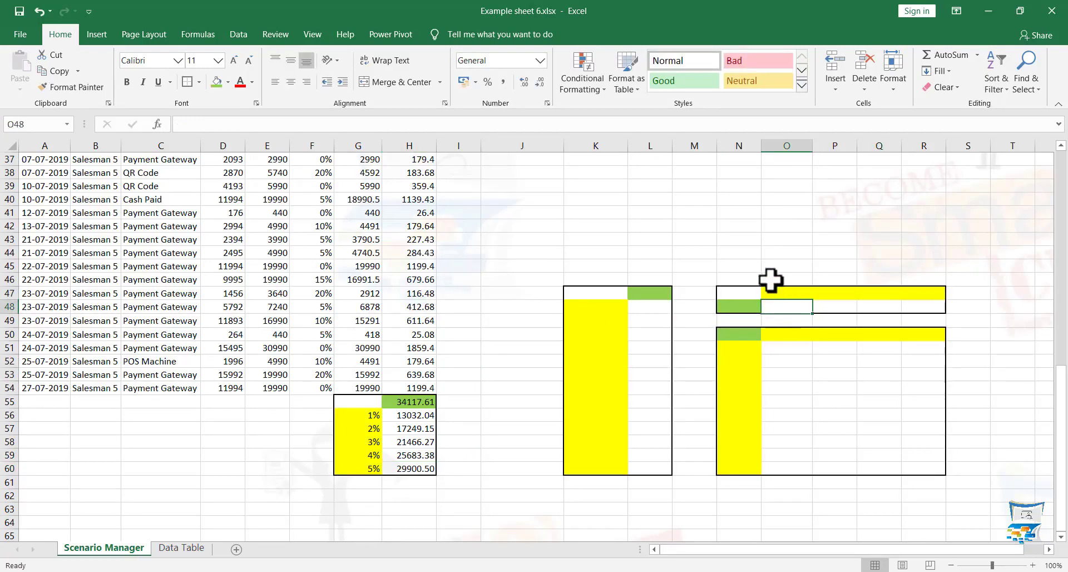
- Examine the sample two-variable data table layout in N50:R60, from its formula corner and input column to the result area
{"action": "left_click", "coordinate": [732, 360]}
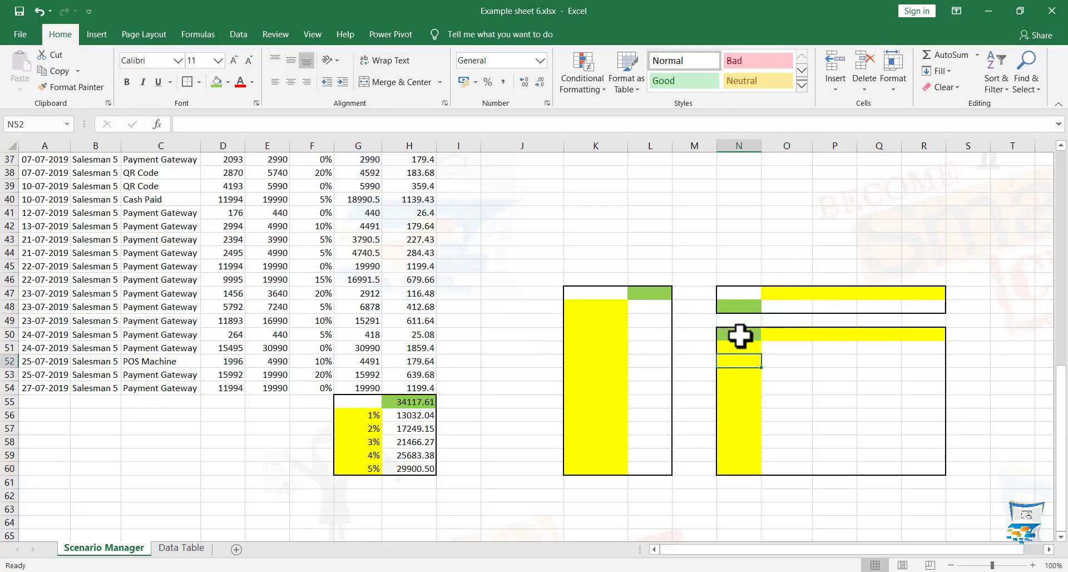
{"action": "left_click_drag", "start_coordinate": [745, 332], "coordinate": [925, 460]}
{"action": "left_click", "coordinate": [926, 453]}
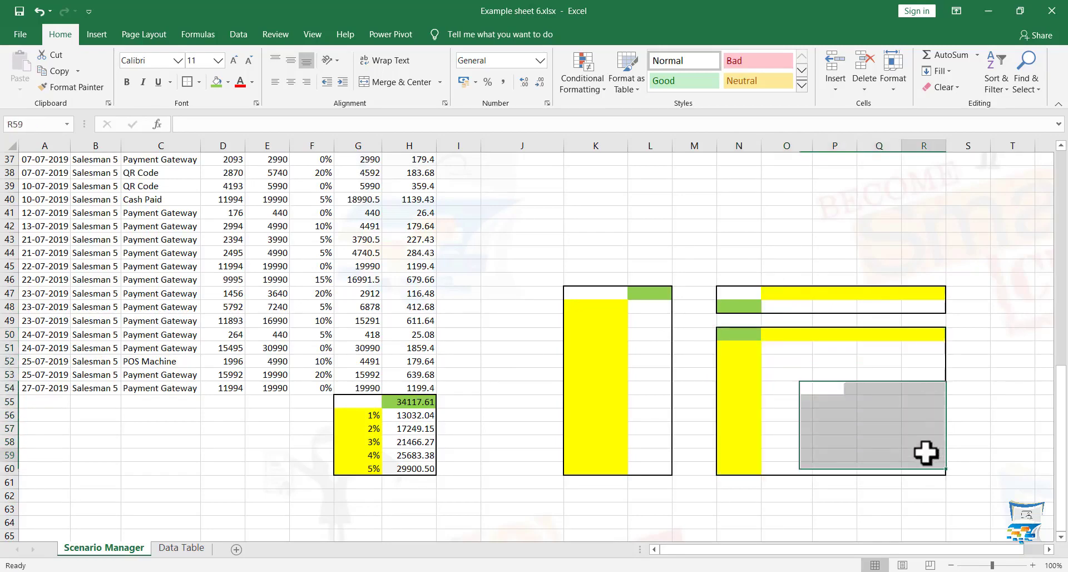
{"action": "left_click", "coordinate": [735, 353]}
{"action": "left_click", "coordinate": [876, 351]}
{"action": "left_click", "coordinate": [852, 399]}
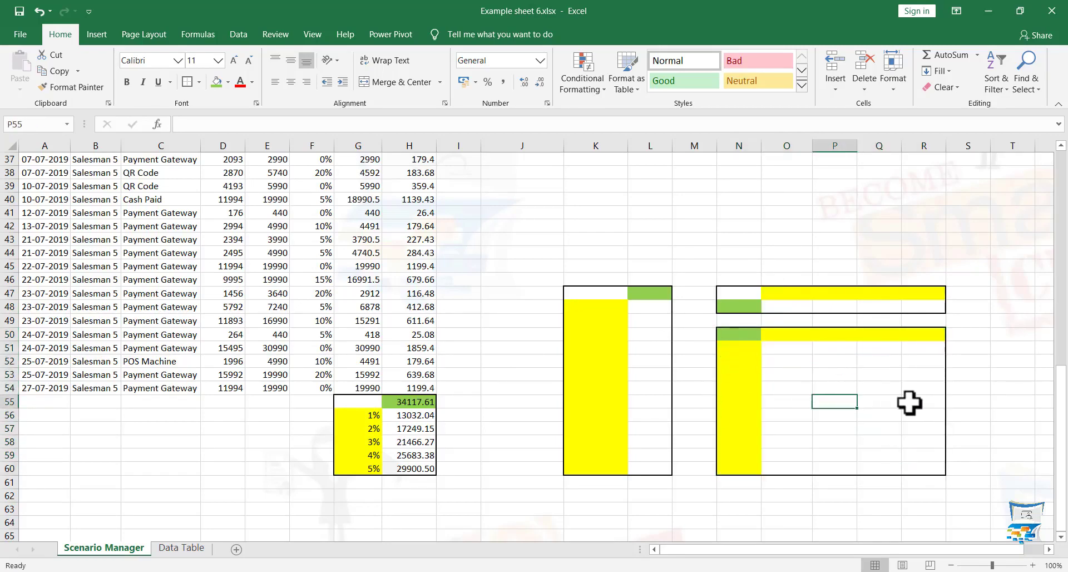
{"action": "left_click", "coordinate": [921, 467]}
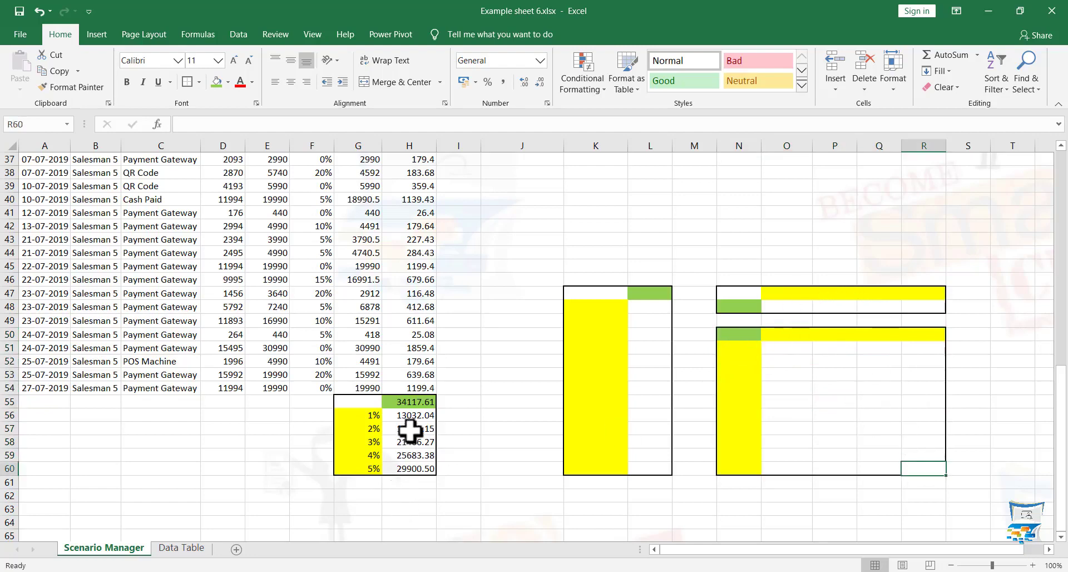
- Review the discount conditions and their commission rates in J2:K3 against the empty cells below the commission total in H55
{"action": "scroll", "coordinate": [673, 274], "scroll_direction": "up", "scroll_amount": 12}
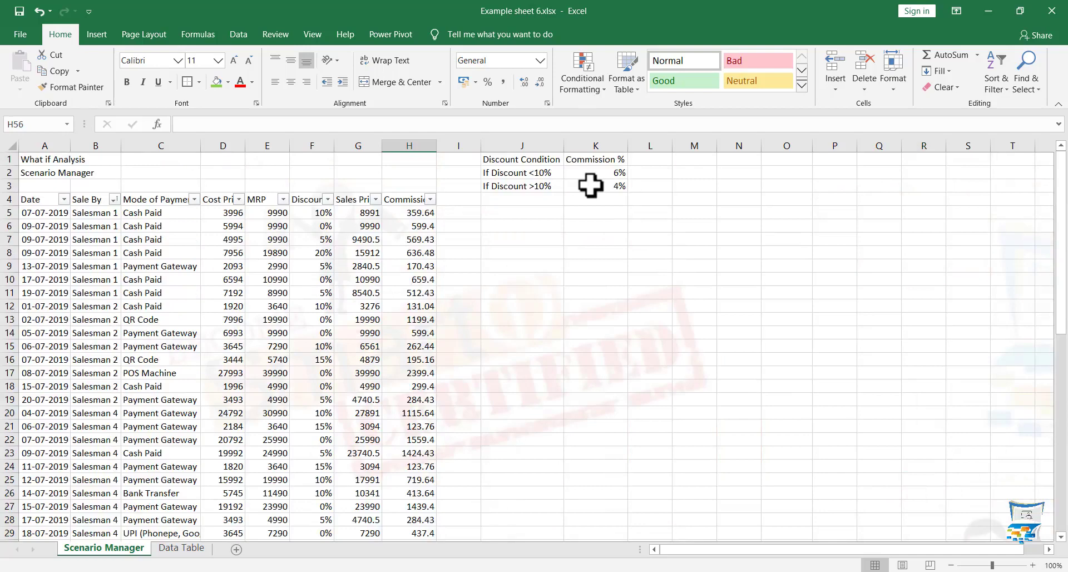
{"action": "left_click", "coordinate": [589, 175]}
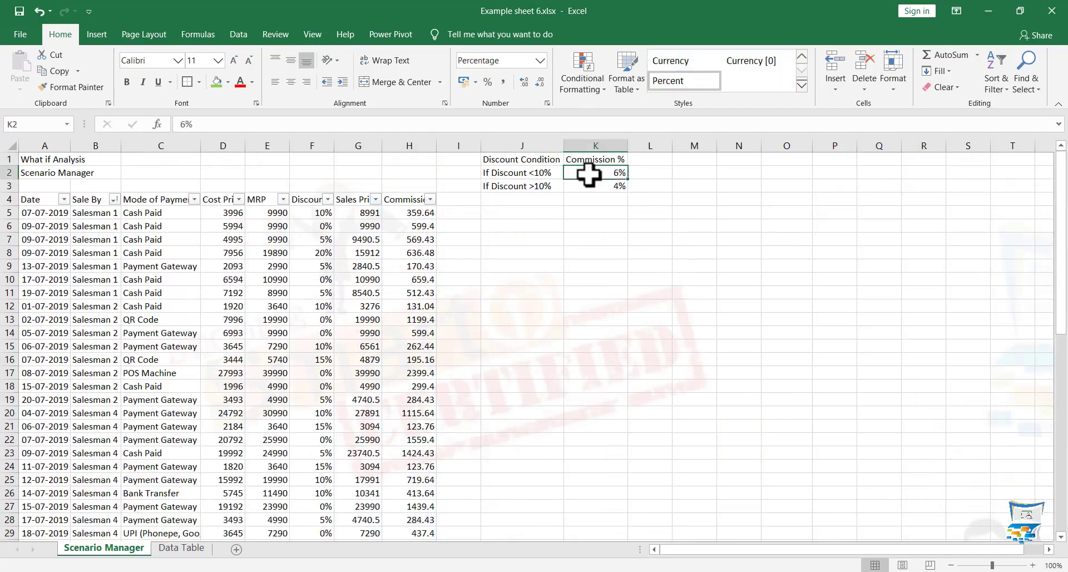
{"action": "left_click", "coordinate": [509, 173]}
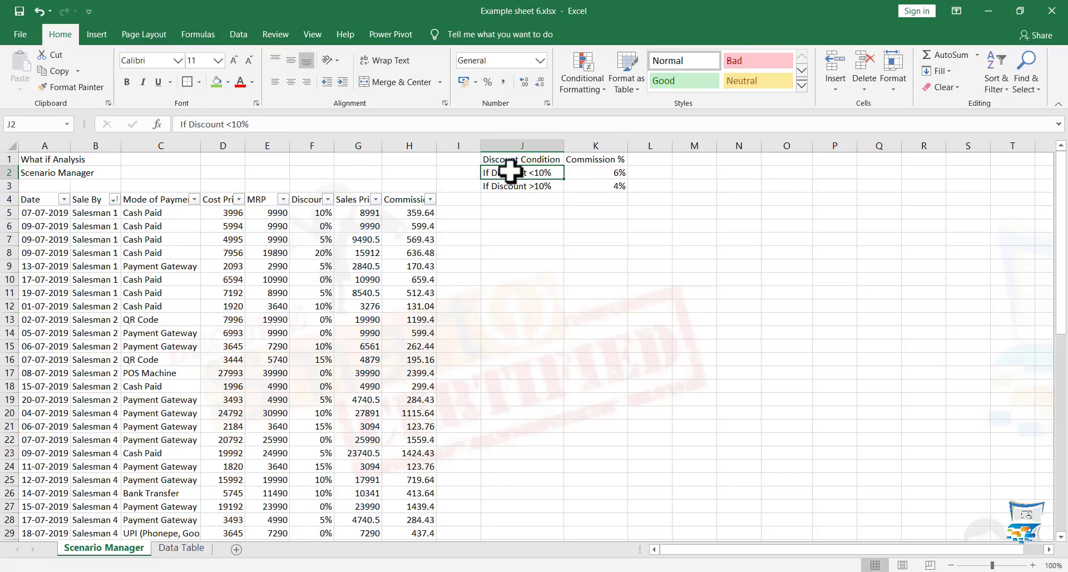
{"action": "left_click", "coordinate": [592, 172]}
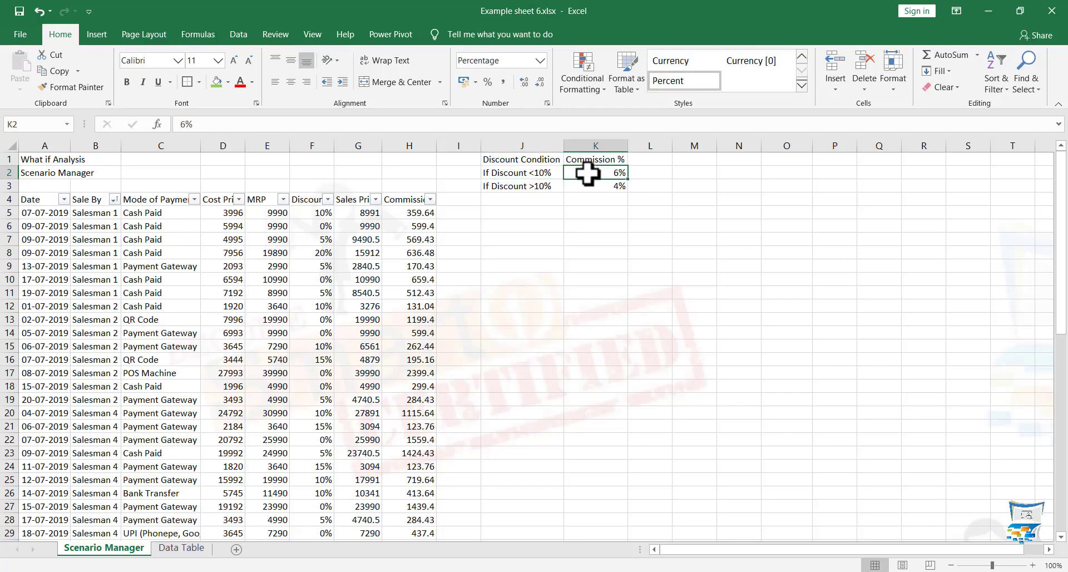
{"action": "left_click", "coordinate": [508, 186]}
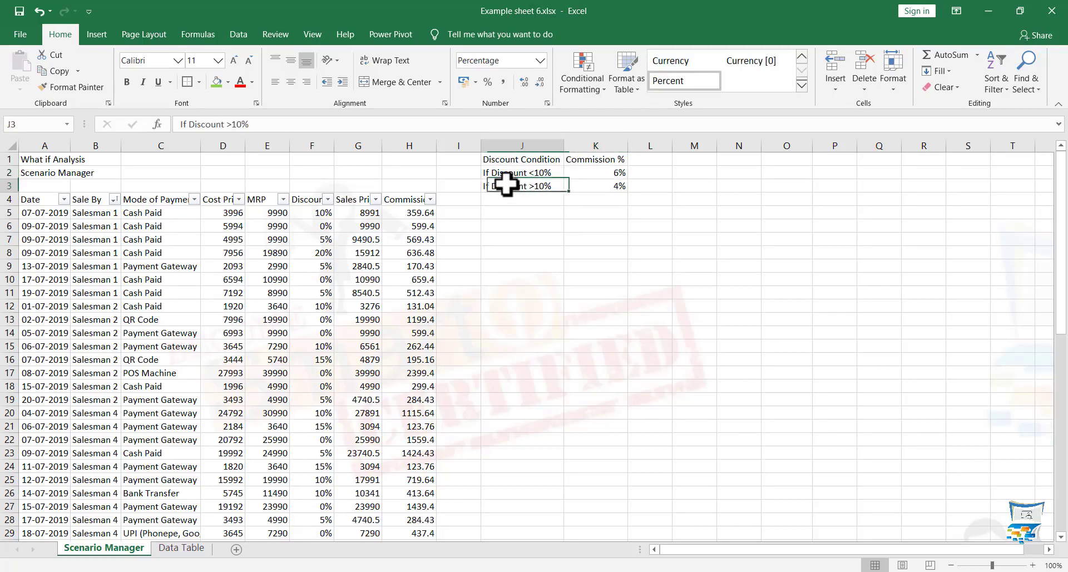
{"action": "left_click", "coordinate": [595, 186]}
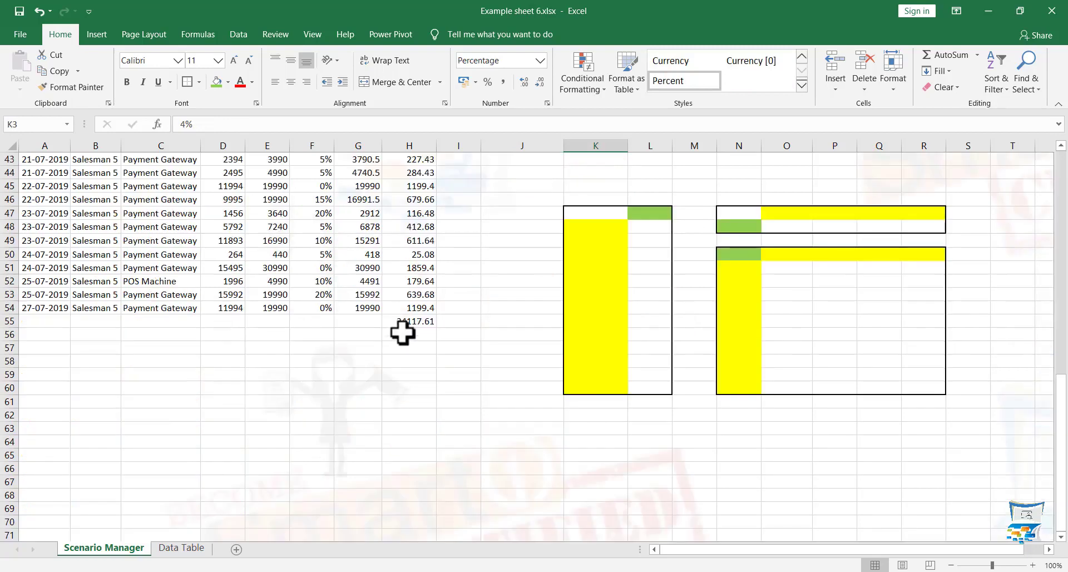
{"action": "left_click", "coordinate": [404, 336]}
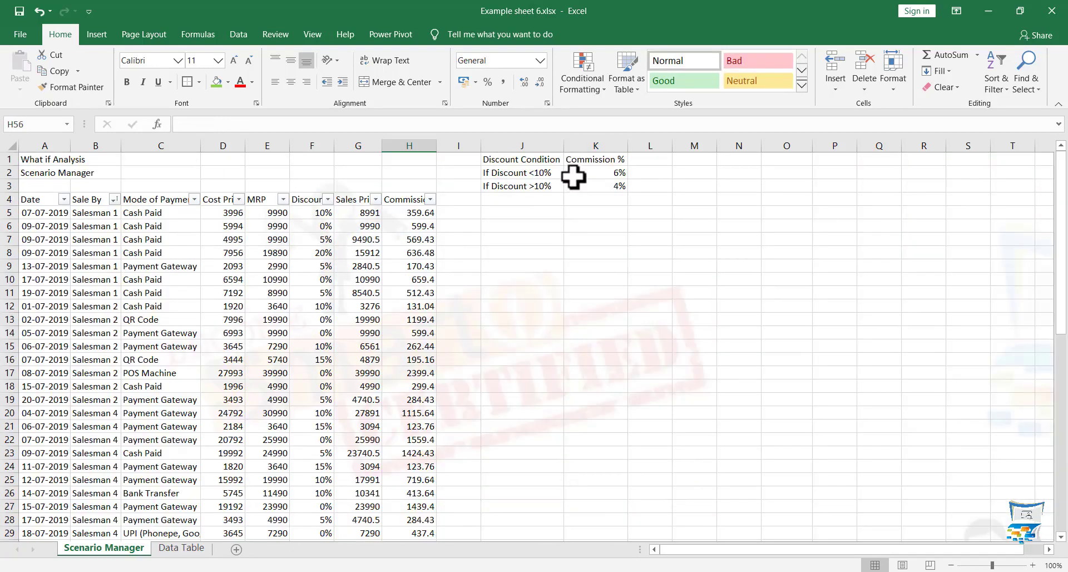
{"action": "left_click", "coordinate": [575, 174]}
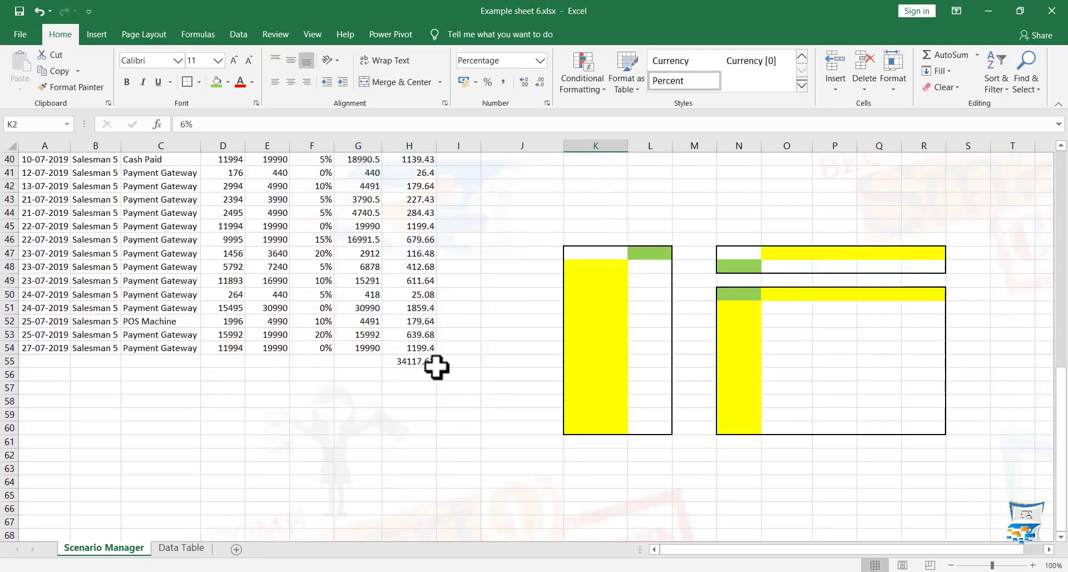
- Enter the commission rates 1%, 2%, 3%, 4% and 5% down H56:H60 below the total
{"action": "left_click", "coordinate": [420, 373]}
{"action": "type", "text": "1"}
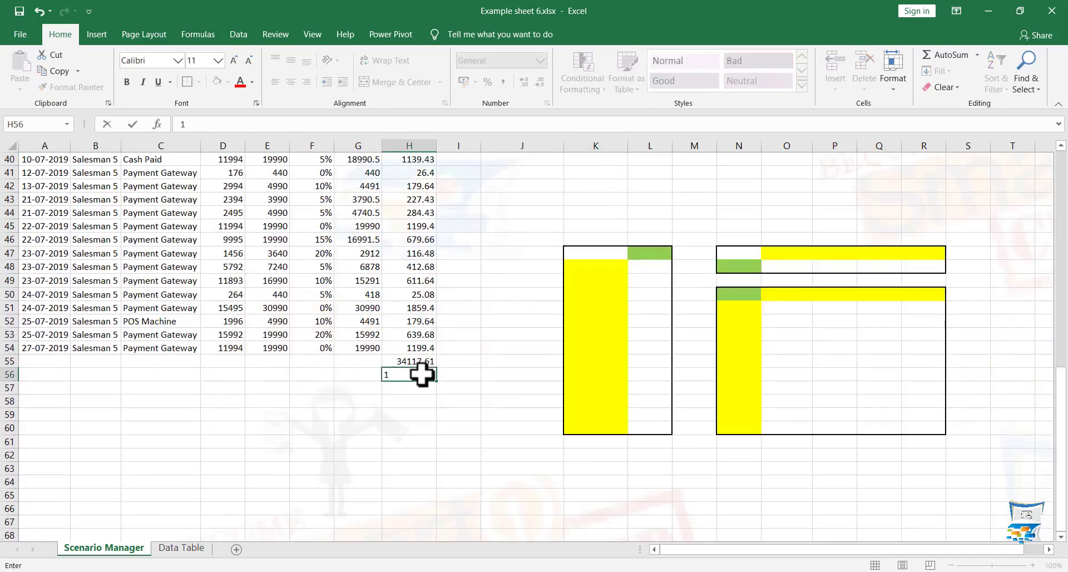
{"action": "left_click", "coordinate": [453, 359]}
- Clear the sample layout's formatting from K55:L60 and enter the rates 5%, 6% and 7% across I55:K55
{"action": "scroll", "coordinate": [452, 359], "scroll_direction": "up", "scroll_amount": 13}
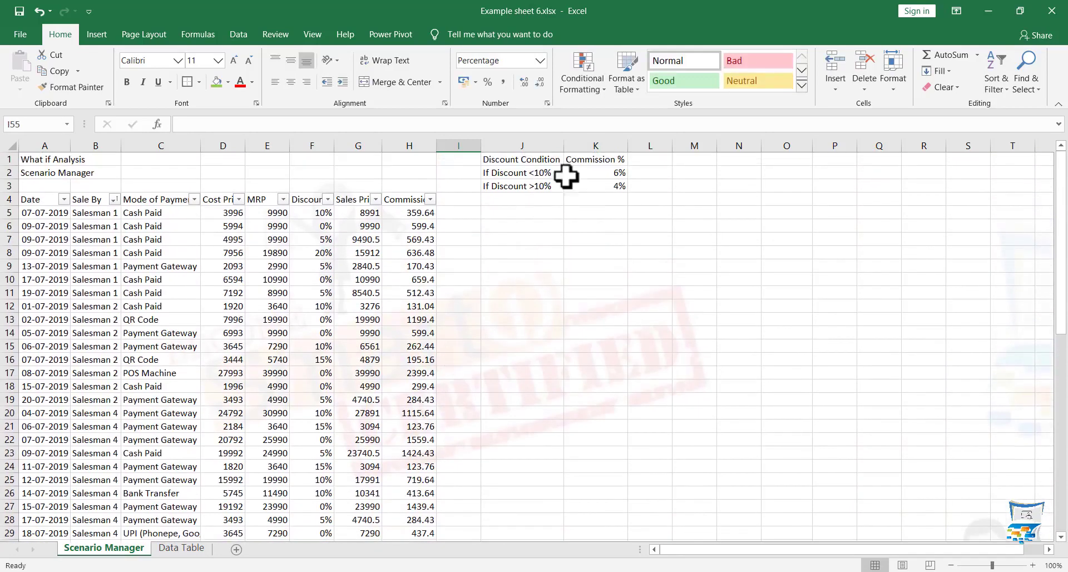
{"action": "left_click", "coordinate": [598, 186]}
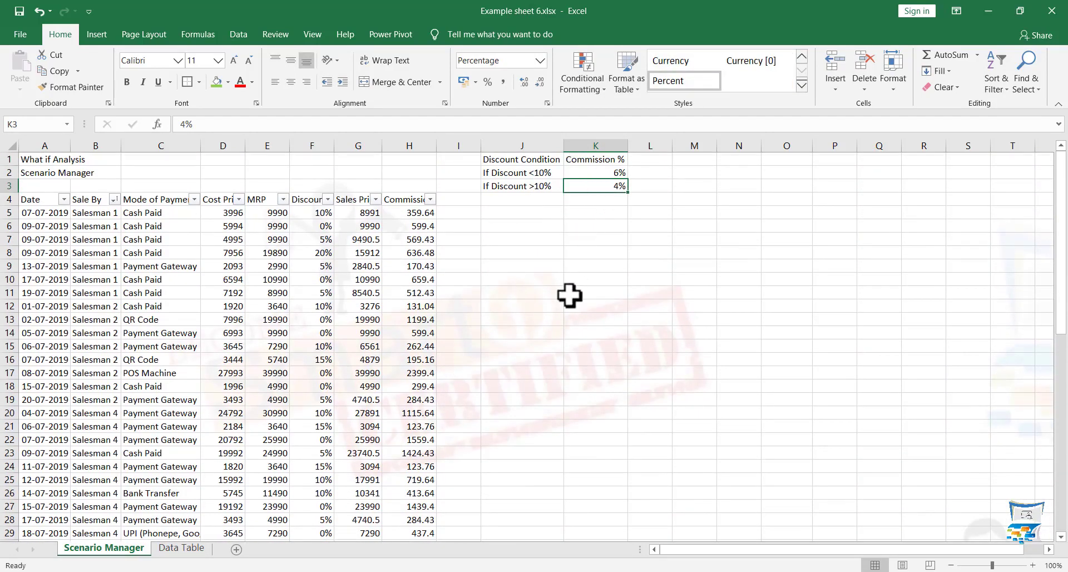
{"action": "scroll", "coordinate": [570, 293], "scroll_direction": "down", "scroll_amount": 12}
{"action": "left_click_drag", "start_coordinate": [594, 401], "coordinate": [647, 465]}
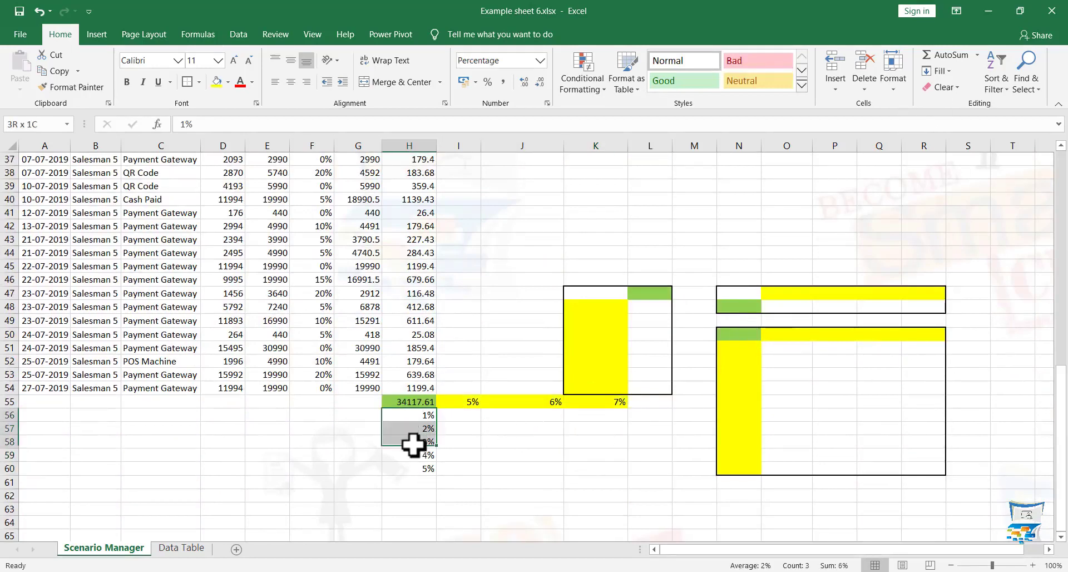
- Fill the rates in H56:H60 with yellow and put an outside border around H55:K60
{"action": "left_click_drag", "start_coordinate": [412, 444], "coordinate": [412, 466]}
{"action": "left_click_drag", "start_coordinate": [409, 401], "coordinate": [594, 465]}
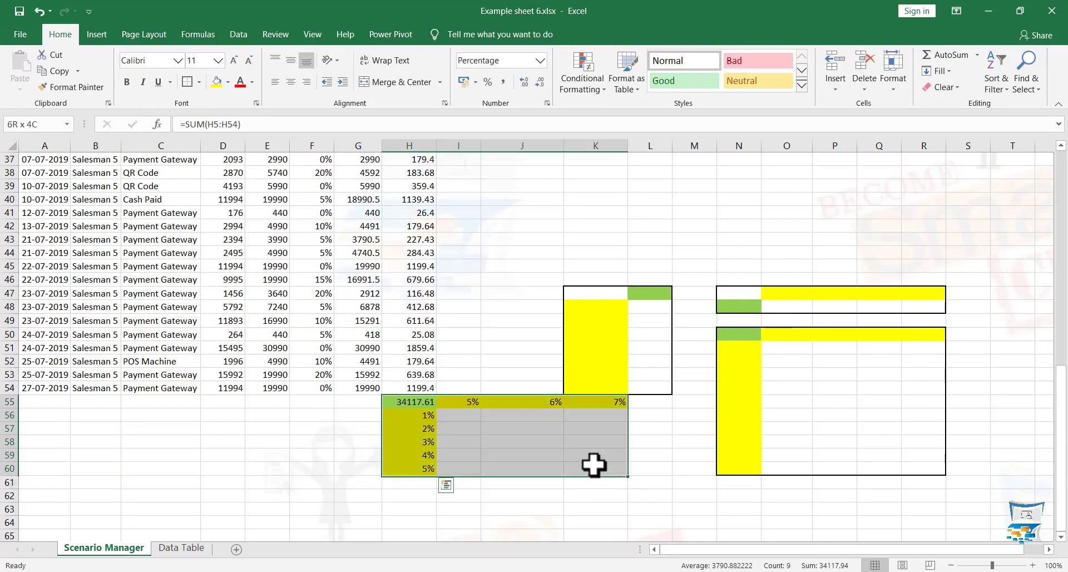
{"action": "left_click", "coordinate": [187, 82]}
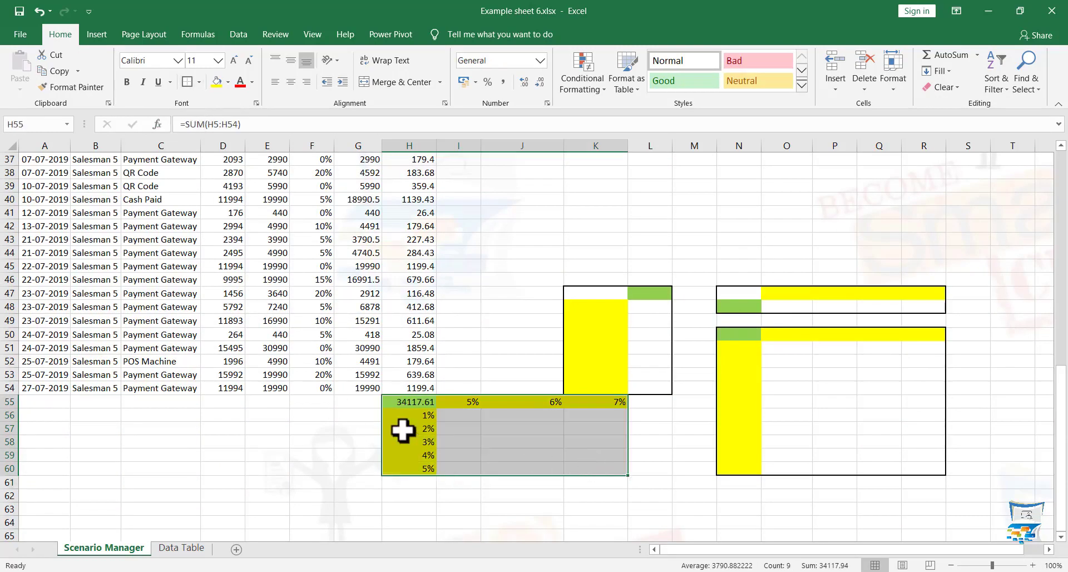
{"action": "left_click", "coordinate": [429, 429]}
{"action": "left_click", "coordinate": [795, 375]}
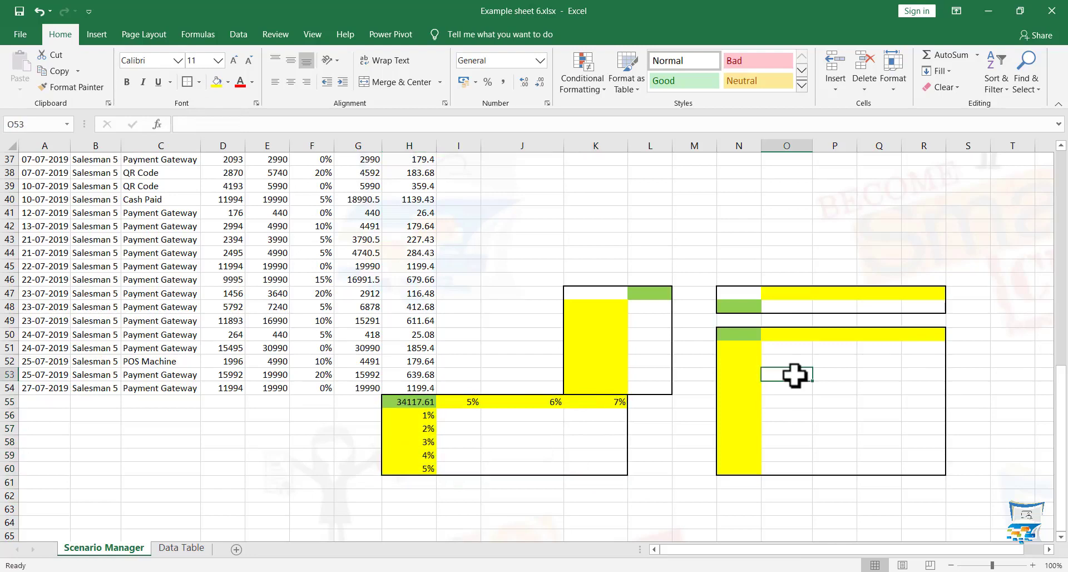
- Trace the precedents of the commission total in H55 and of the first commission formula in H5
{"action": "left_click", "coordinate": [410, 401]}
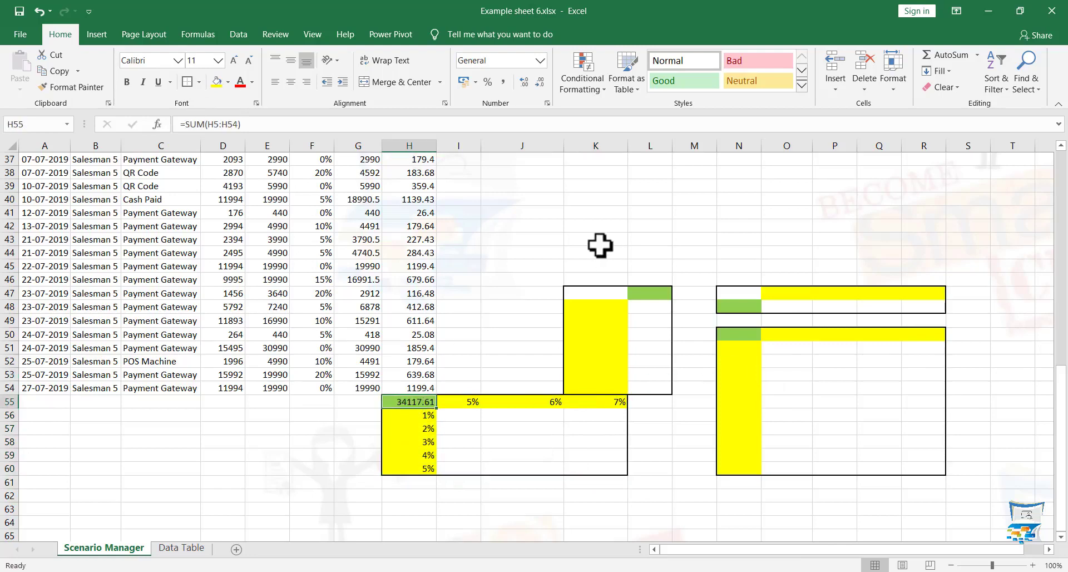
{"action": "left_click", "coordinate": [198, 35]}
{"action": "left_click", "coordinate": [563, 58]}
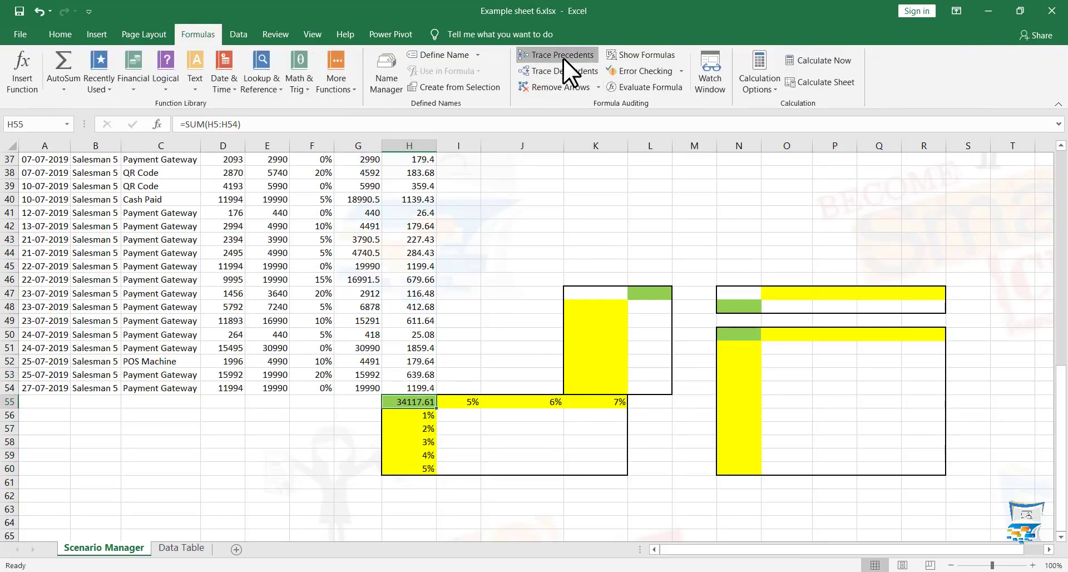
{"action": "scroll", "coordinate": [428, 393], "scroll_direction": "up", "scroll_amount": 12}
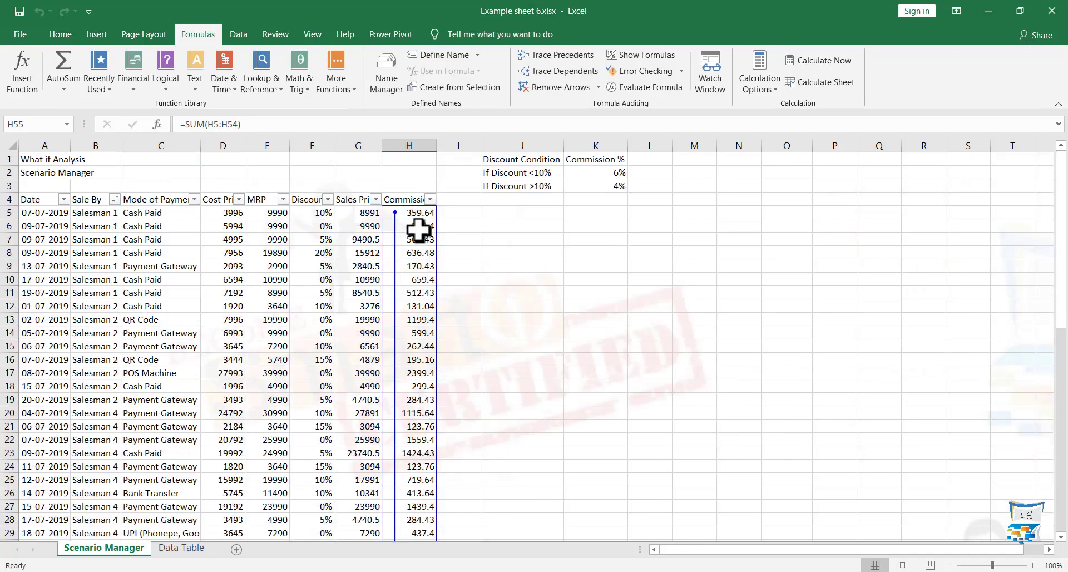
{"action": "left_click", "coordinate": [410, 212]}
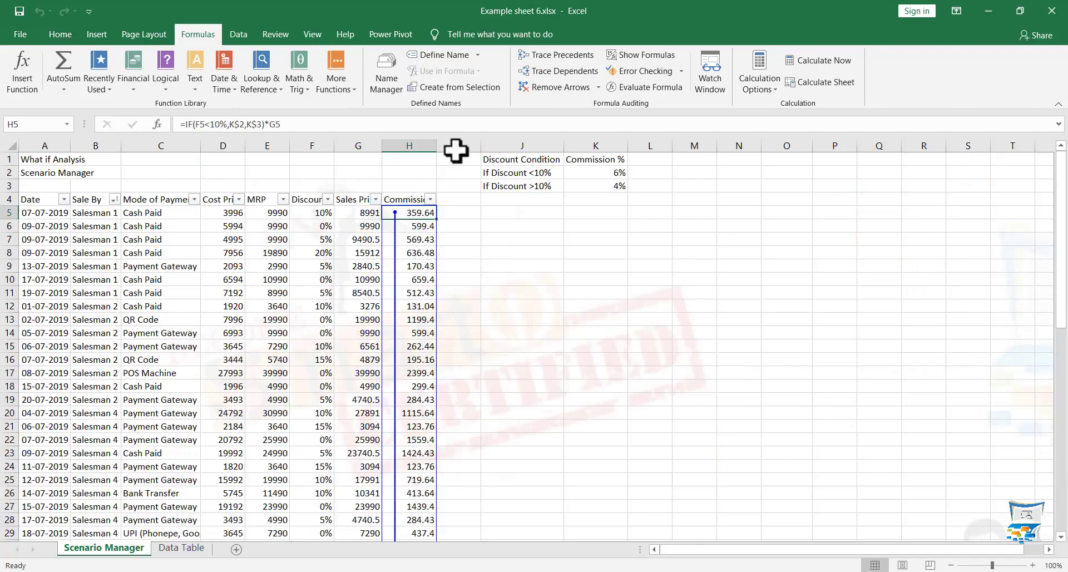
{"action": "left_click", "coordinate": [555, 54]}
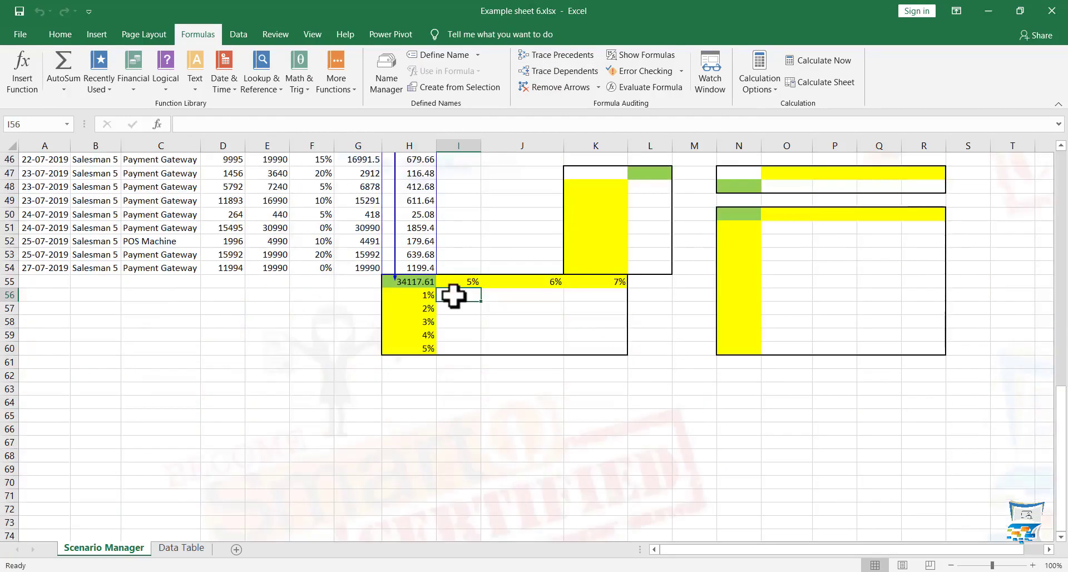
- Start a What-If data table on H55:K60 and set K3 as its row input cell
{"action": "left_click_drag", "start_coordinate": [412, 281], "coordinate": [591, 345]}
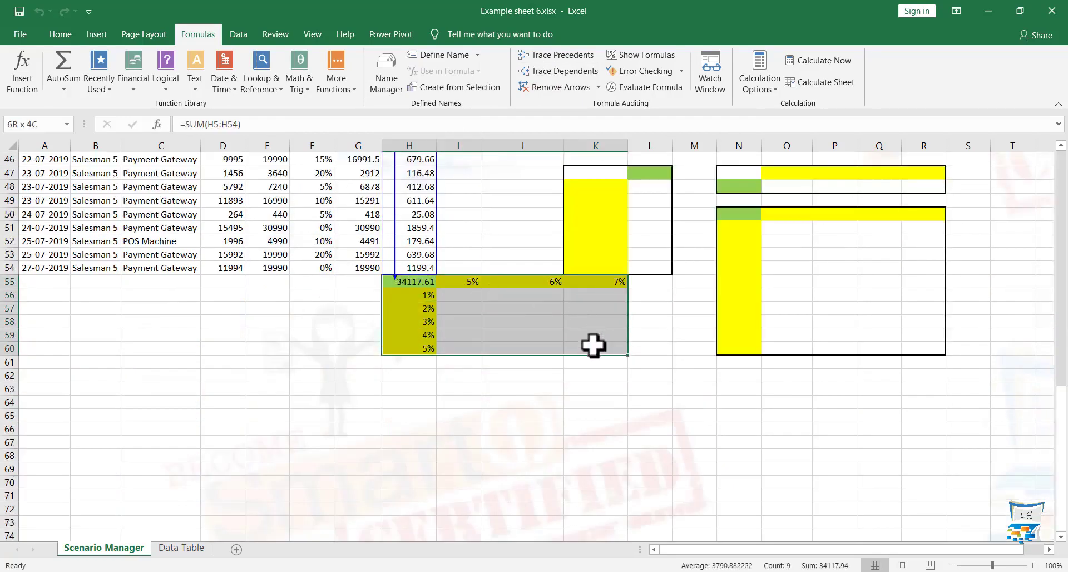
{"action": "left_click", "coordinate": [239, 32]}
{"action": "left_click", "coordinate": [859, 77]}
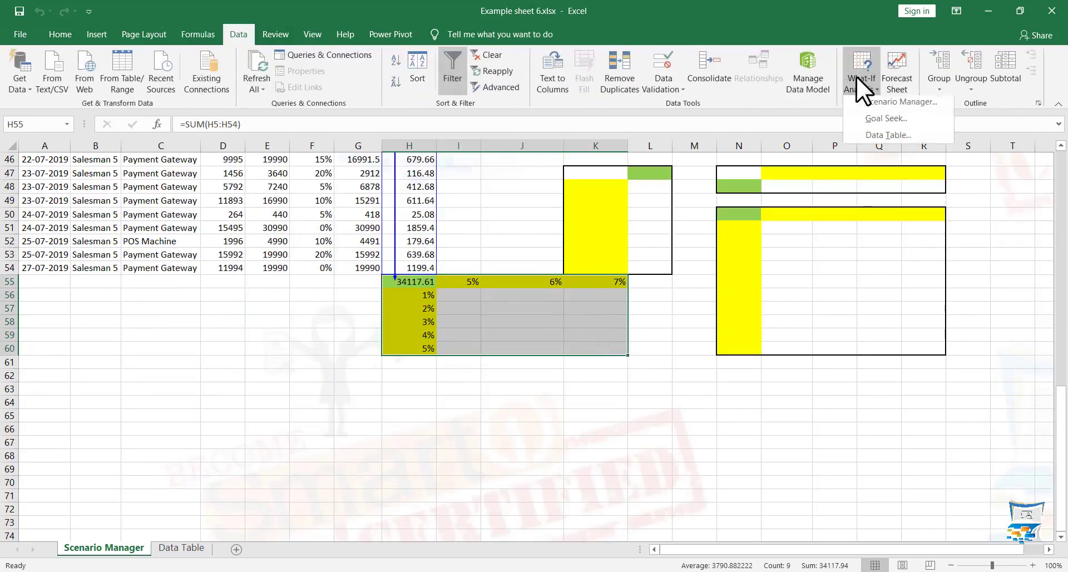
{"action": "left_click", "coordinate": [868, 134]}
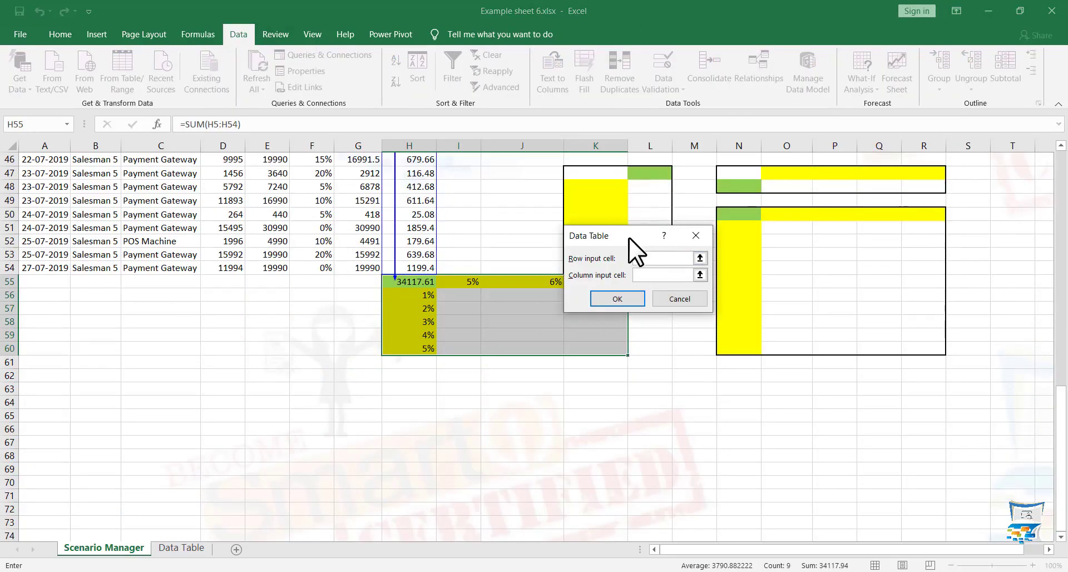
{"action": "scroll", "coordinate": [512, 291], "scroll_direction": "up", "scroll_amount": 4}
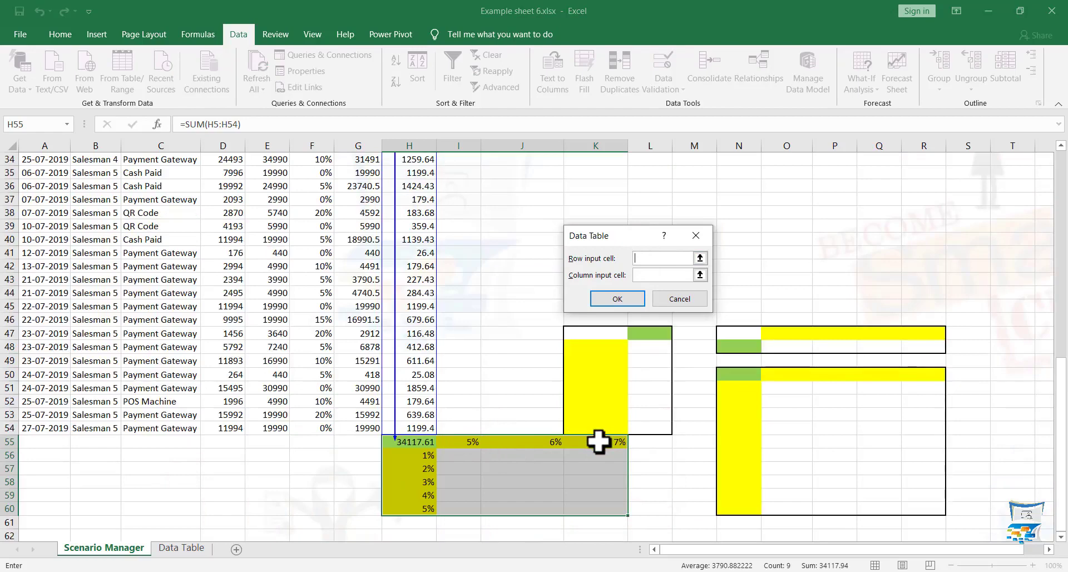
{"action": "scroll", "coordinate": [593, 185], "scroll_direction": "up", "scroll_amount": 11}
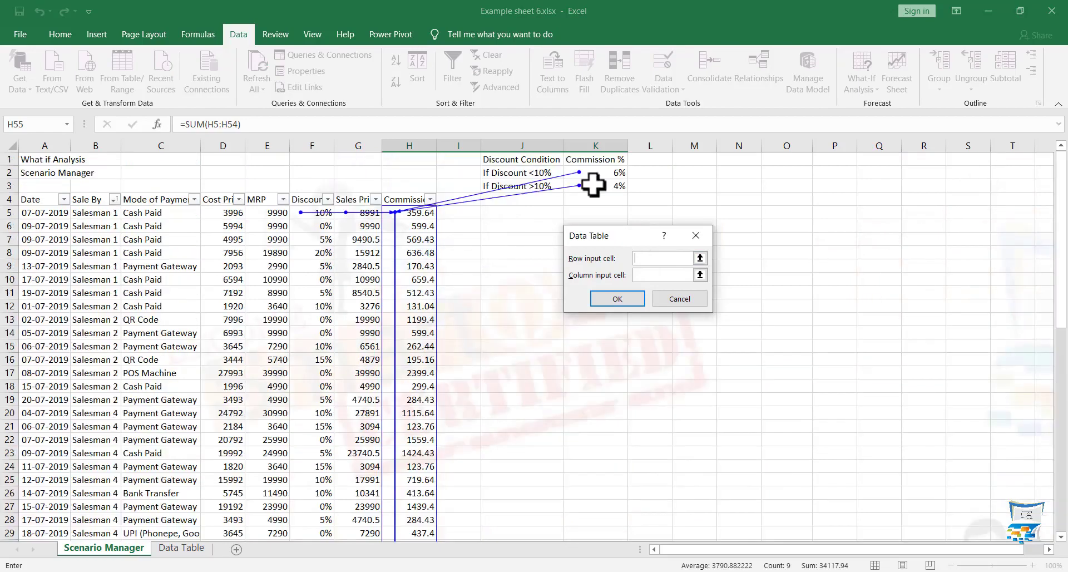
{"action": "left_click", "coordinate": [592, 184]}
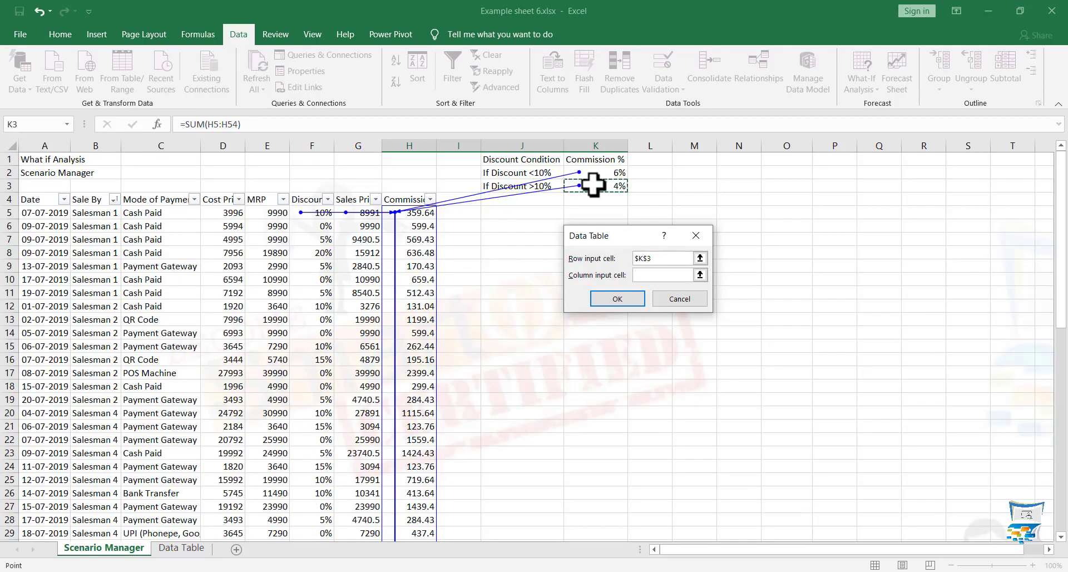
{"action": "scroll", "coordinate": [523, 293], "scroll_direction": "down", "scroll_amount": 8}
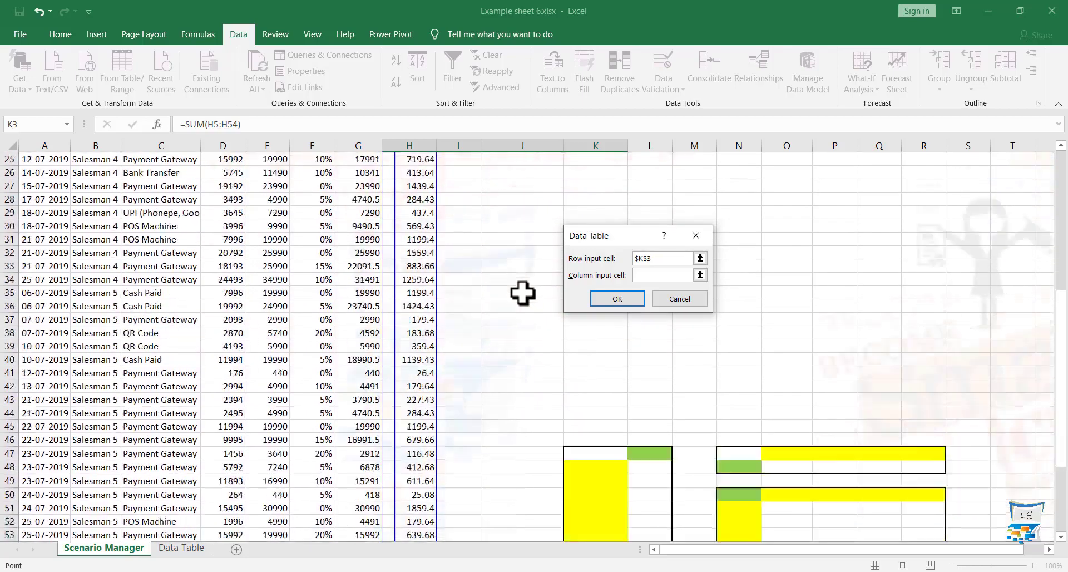
{"action": "scroll", "coordinate": [523, 292], "scroll_direction": "down", "scroll_amount": 3}
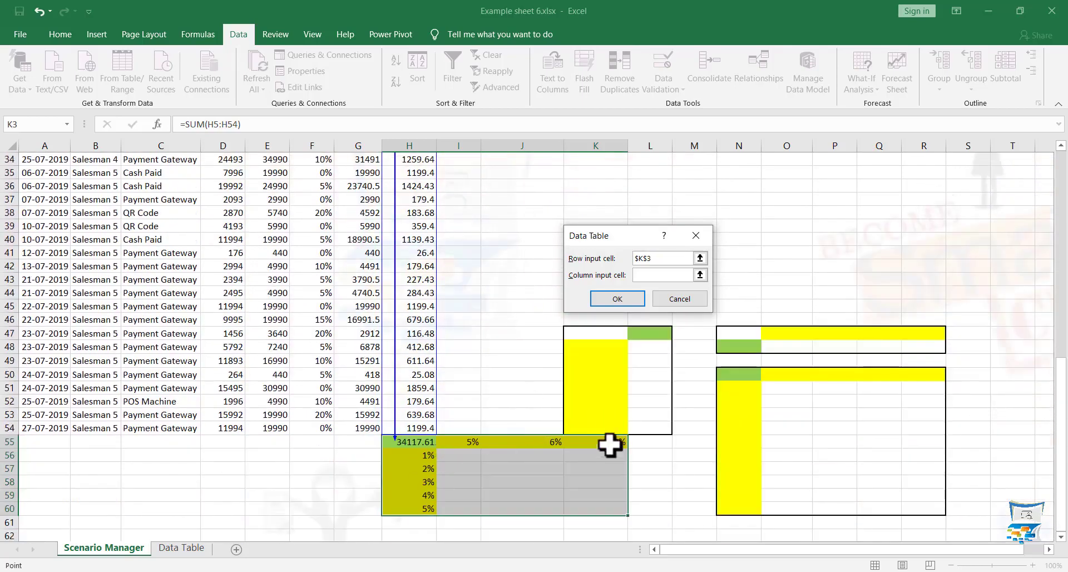
{"action": "scroll", "coordinate": [520, 366], "scroll_direction": "up", "scroll_amount": 11}
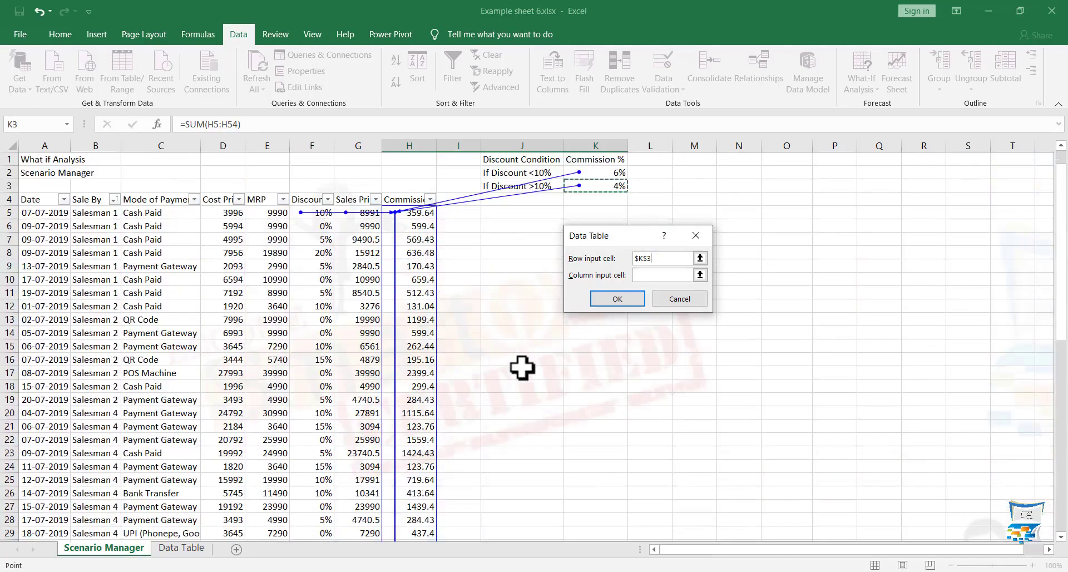
- Set K2 as the column input cell and create the two-variable data table
{"action": "left_click", "coordinate": [660, 274]}
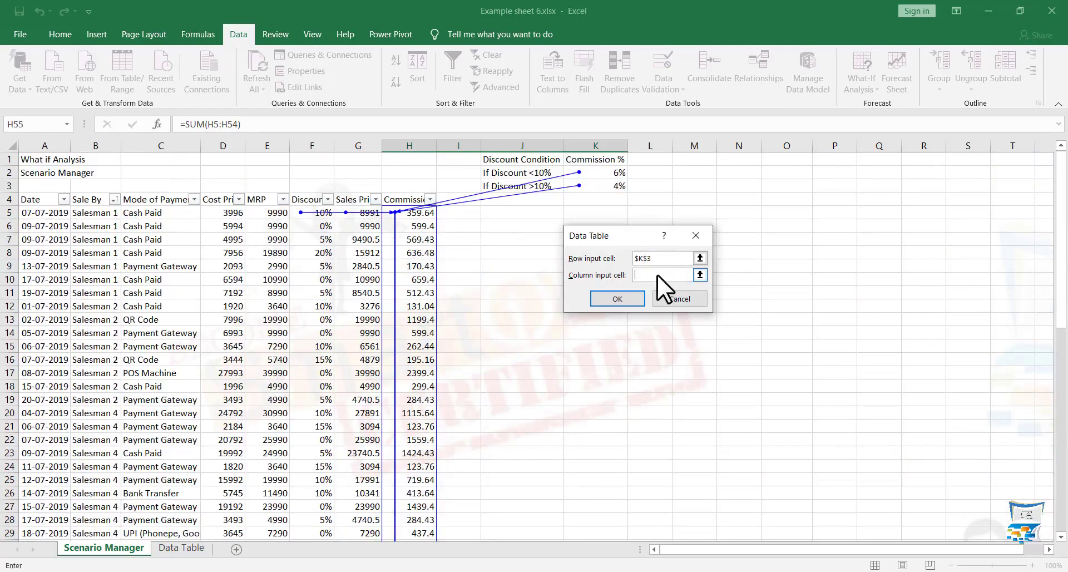
{"action": "scroll", "coordinate": [501, 334], "scroll_direction": "down", "scroll_amount": 11}
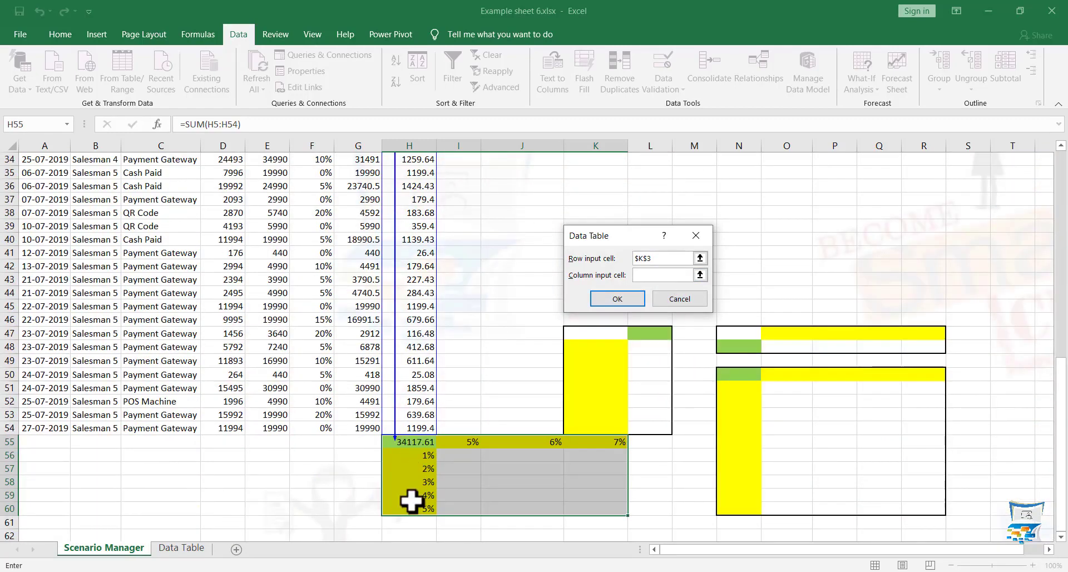
{"action": "scroll", "coordinate": [448, 392], "scroll_direction": "up", "scroll_amount": 11}
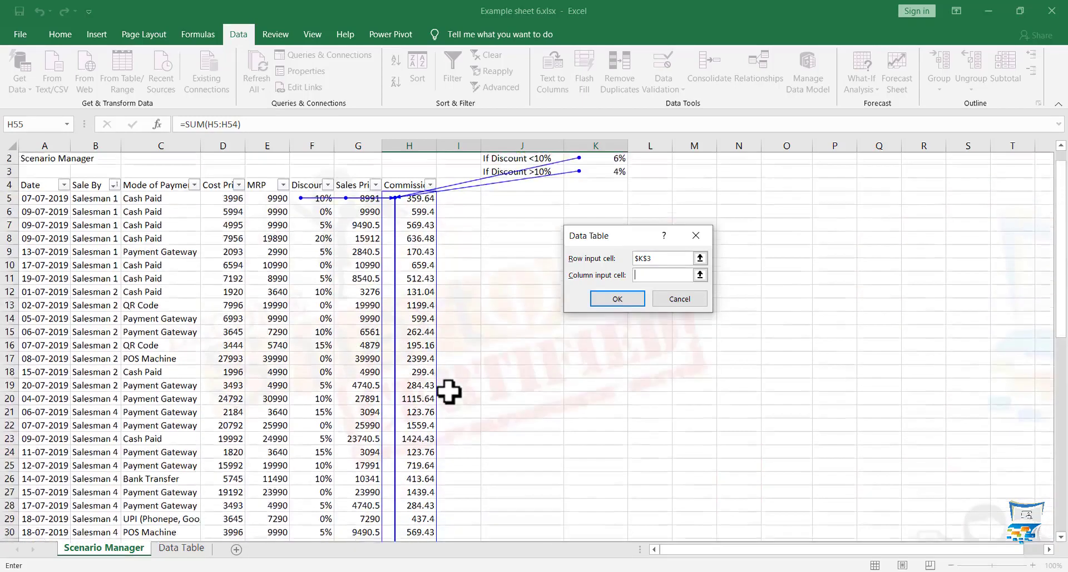
{"action": "left_click", "coordinate": [598, 173]}
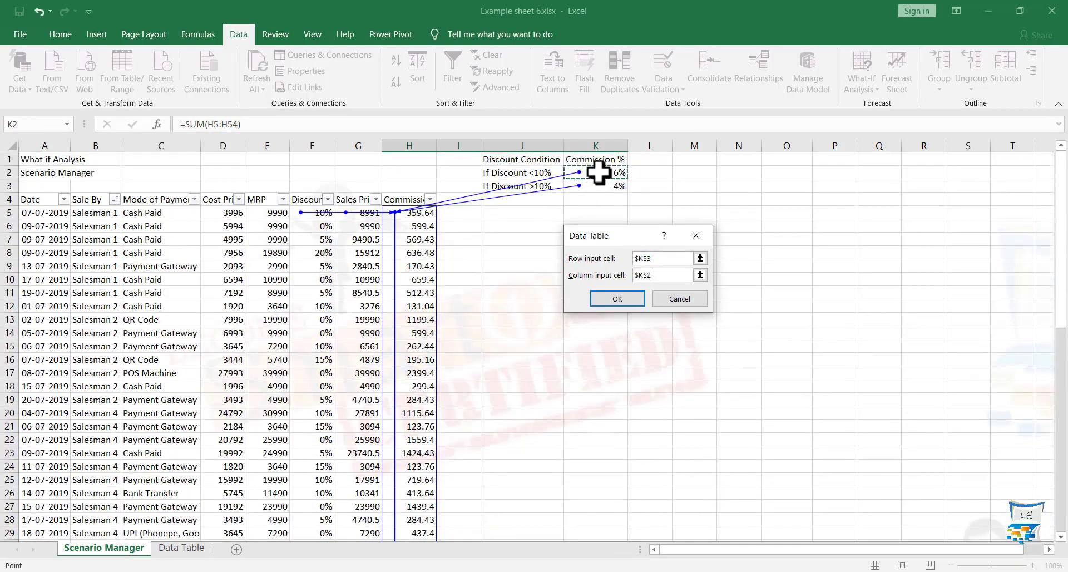
{"action": "scroll", "coordinate": [506, 362], "scroll_direction": "down", "scroll_amount": 9}
{"action": "scroll", "coordinate": [504, 365], "scroll_direction": "down", "scroll_amount": 3}
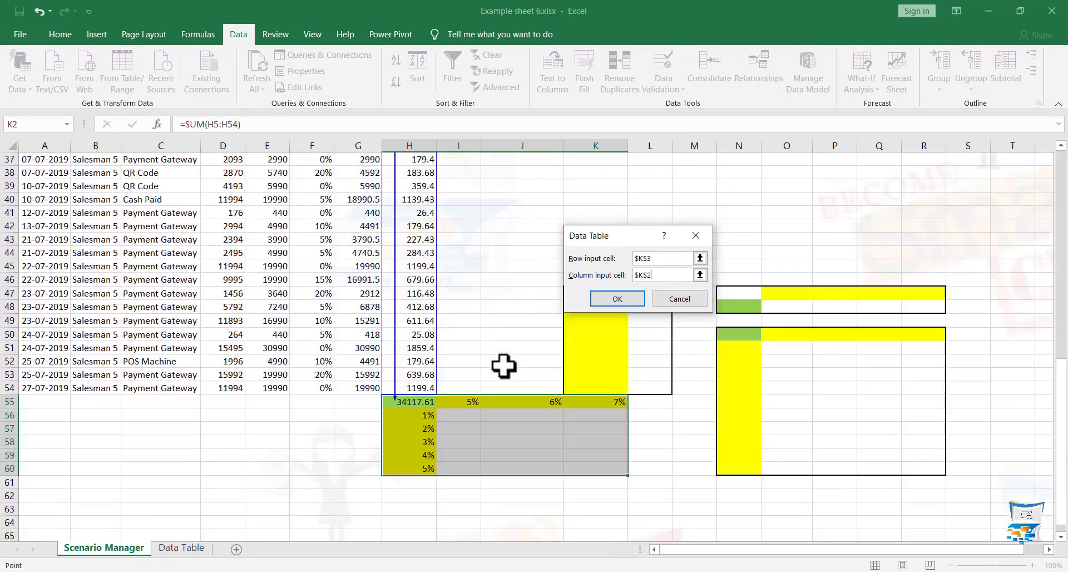
{"action": "left_click", "coordinate": [622, 299]}
{"action": "left_click", "coordinate": [511, 462]}
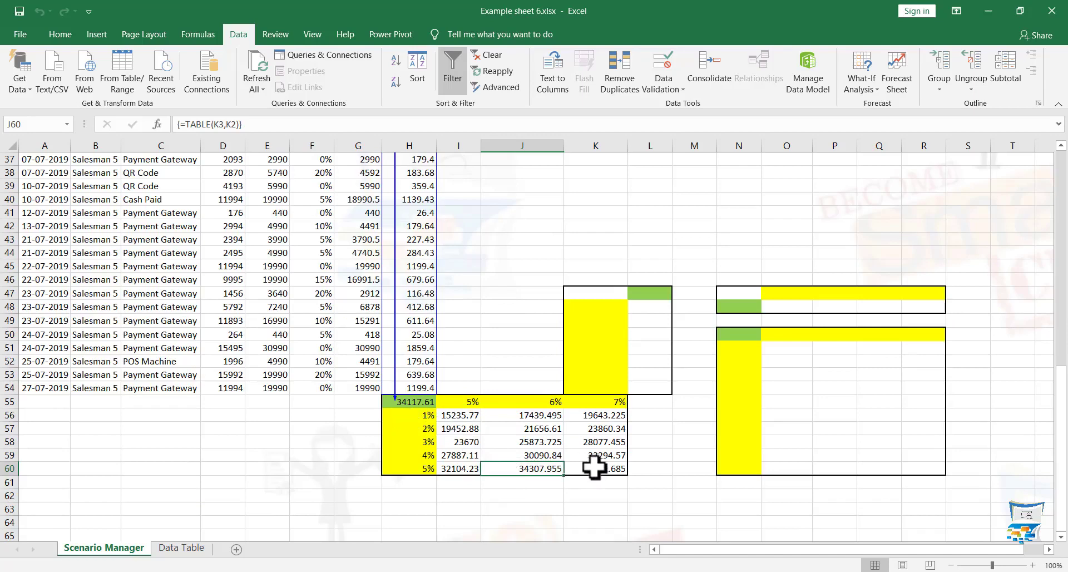
- Examine the two-variable table's results in H55:K60 against its rates and the commission rates in K2 and K3
{"action": "left_click", "coordinate": [520, 482]}
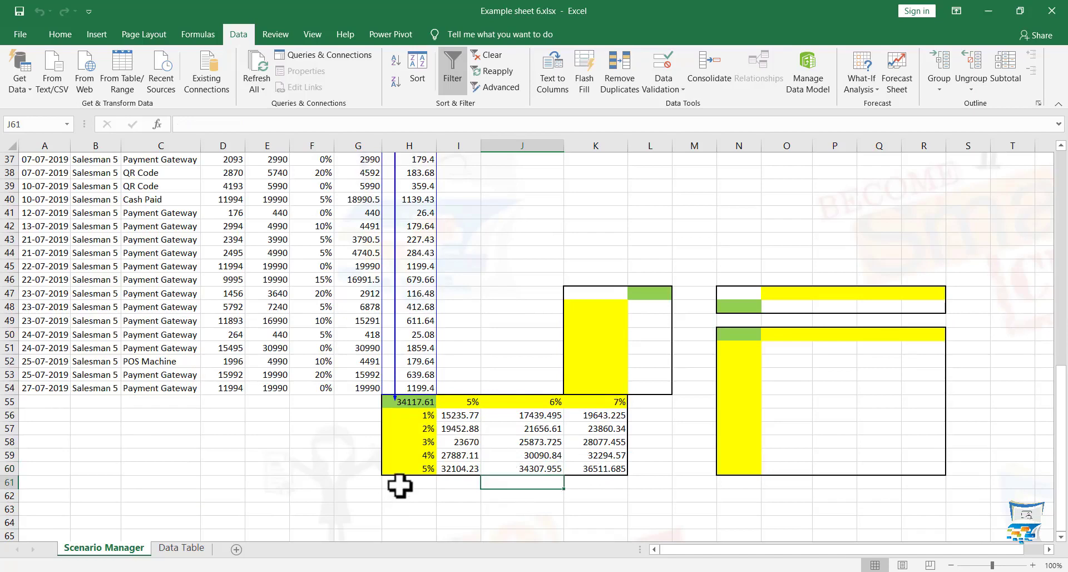
{"action": "left_click", "coordinate": [477, 402]}
{"action": "scroll", "coordinate": [479, 364], "scroll_direction": "up", "scroll_amount": 5}
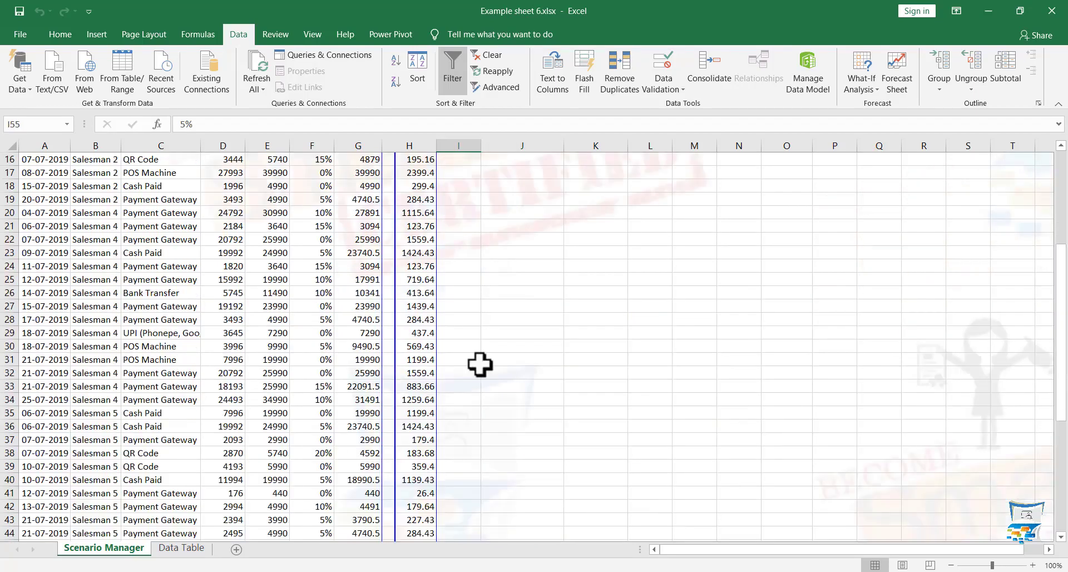
{"action": "scroll", "coordinate": [479, 364], "scroll_direction": "down", "scroll_amount": 1}
{"action": "scroll", "coordinate": [479, 364], "scroll_direction": "down", "scroll_amount": 3}
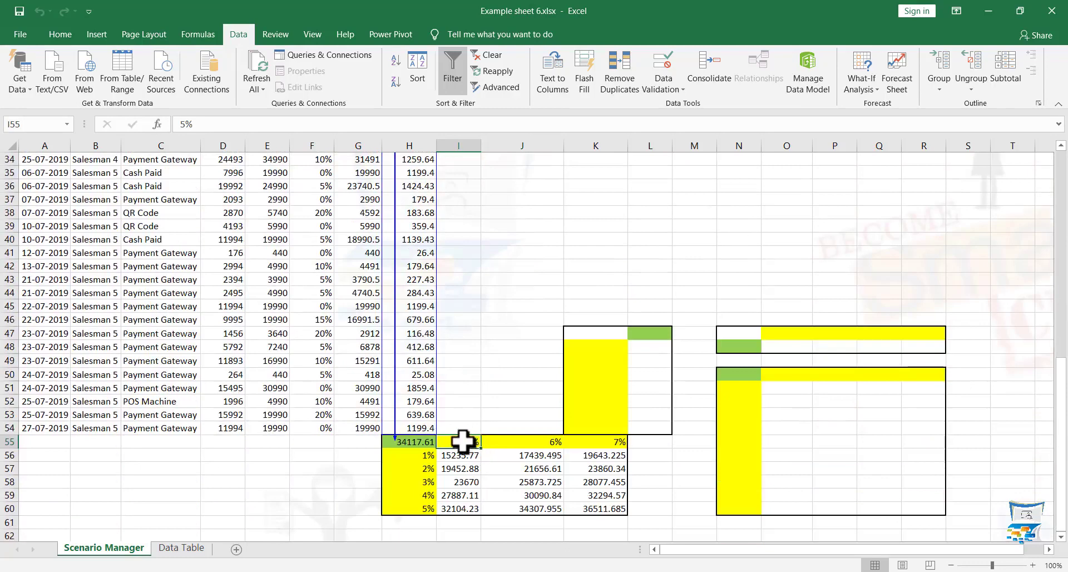
{"action": "left_click", "coordinate": [409, 453]}
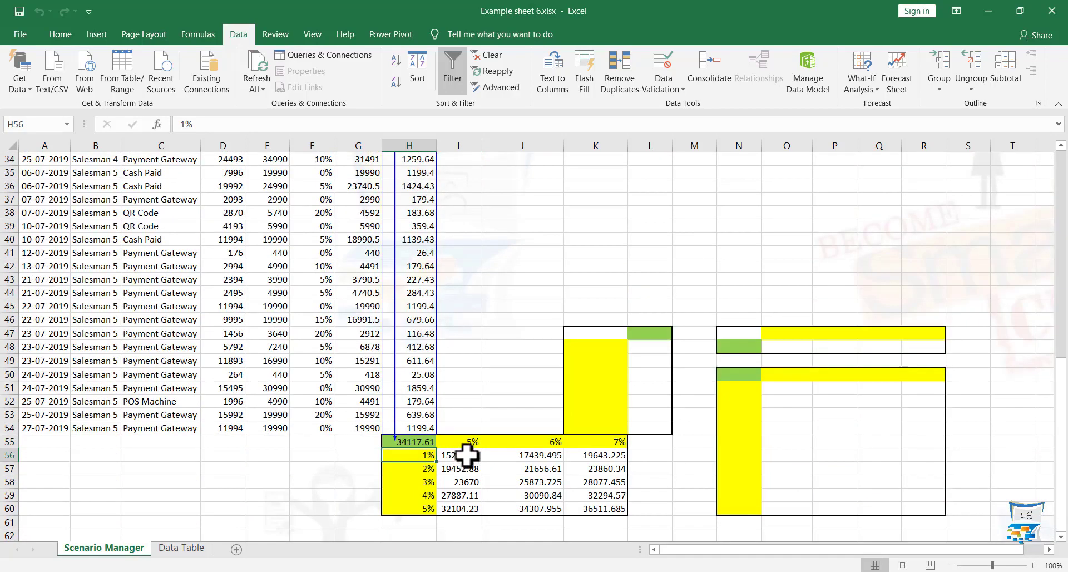
{"action": "left_click", "coordinate": [466, 455]}
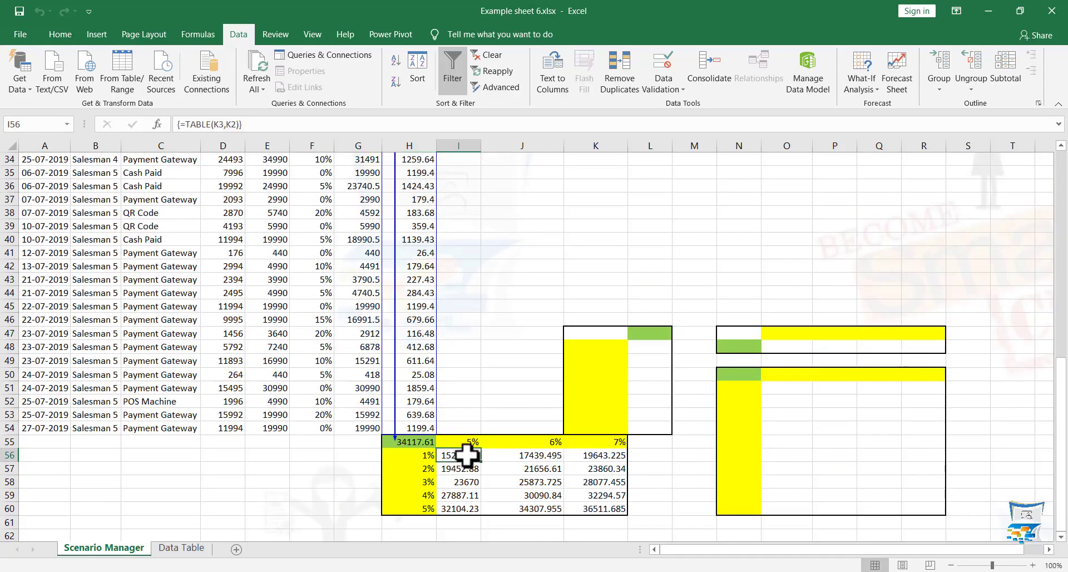
{"action": "left_click", "coordinate": [608, 508]}
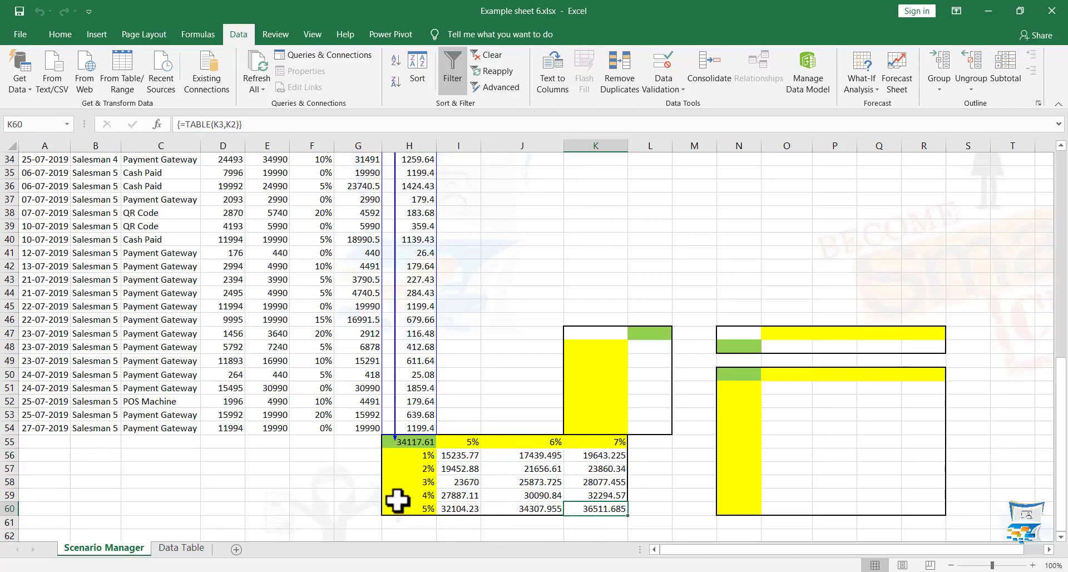
{"action": "scroll", "coordinate": [628, 434], "scroll_direction": "up", "scroll_amount": 11}
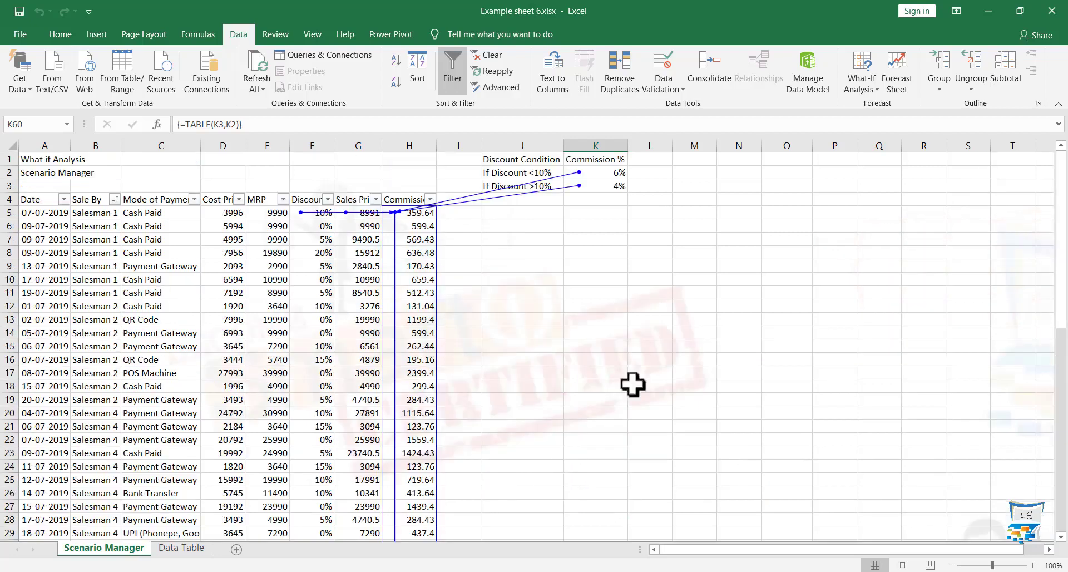
{"action": "left_click", "coordinate": [863, 83]}
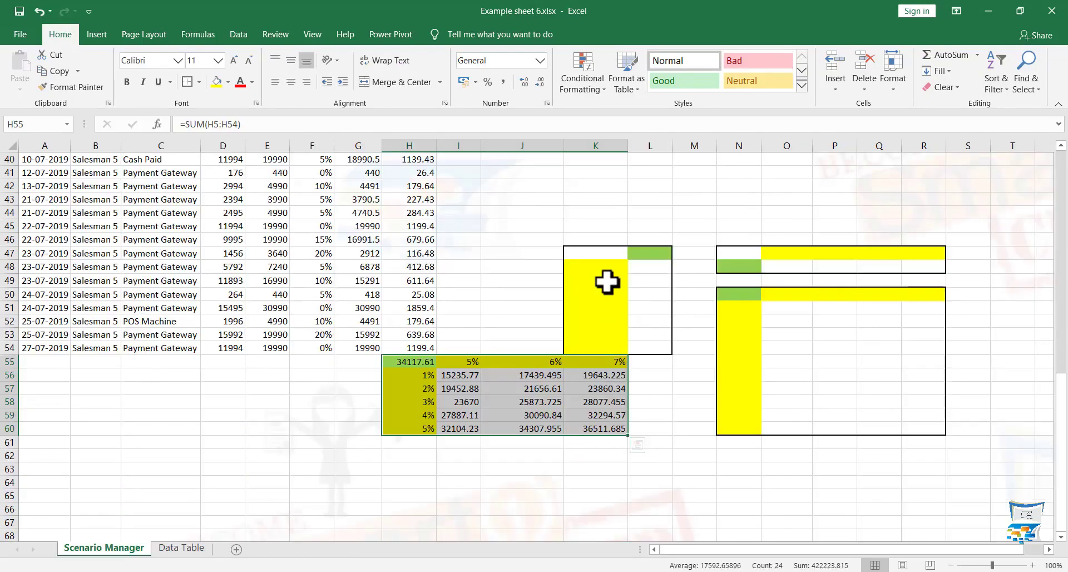
- Compare the blank column-oriented layout in K47:L54 with the two-variable table layout in H55:K60
{"action": "left_click", "coordinate": [595, 281]}
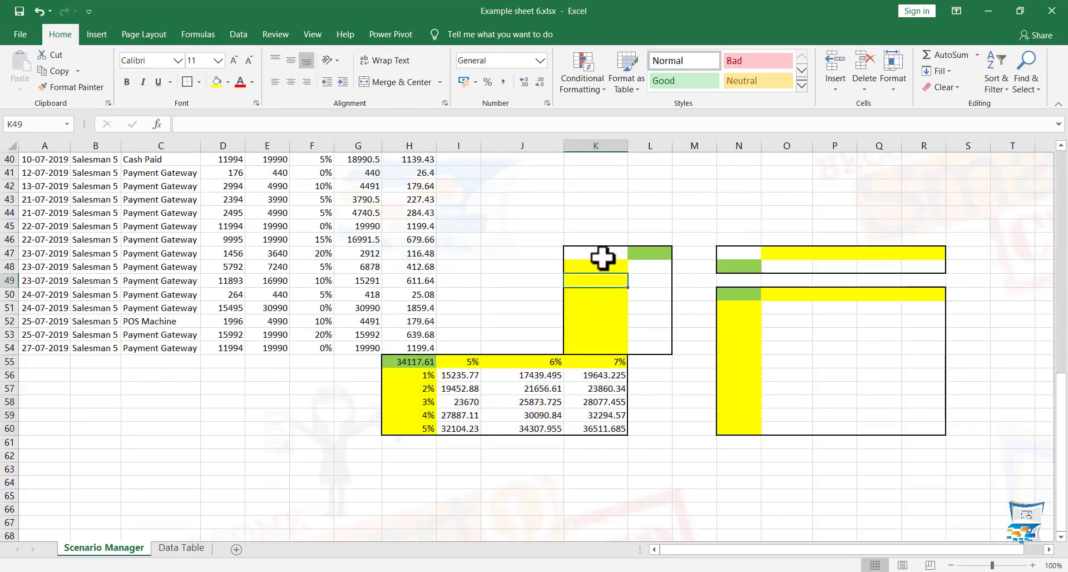
{"action": "left_click_drag", "start_coordinate": [584, 251], "coordinate": [648, 350]}
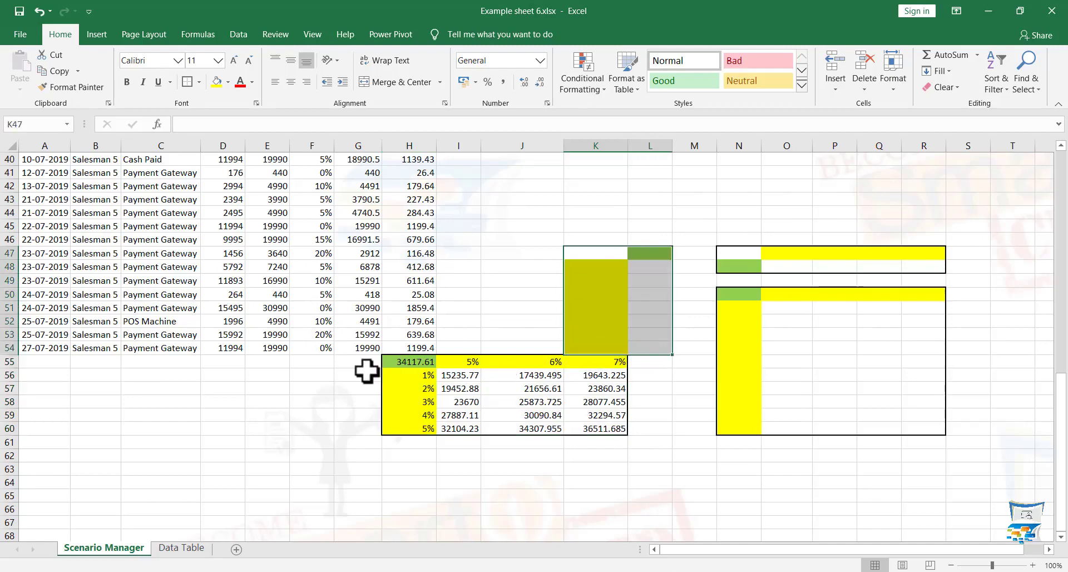
{"action": "left_click_drag", "start_coordinate": [405, 357], "coordinate": [598, 427]}
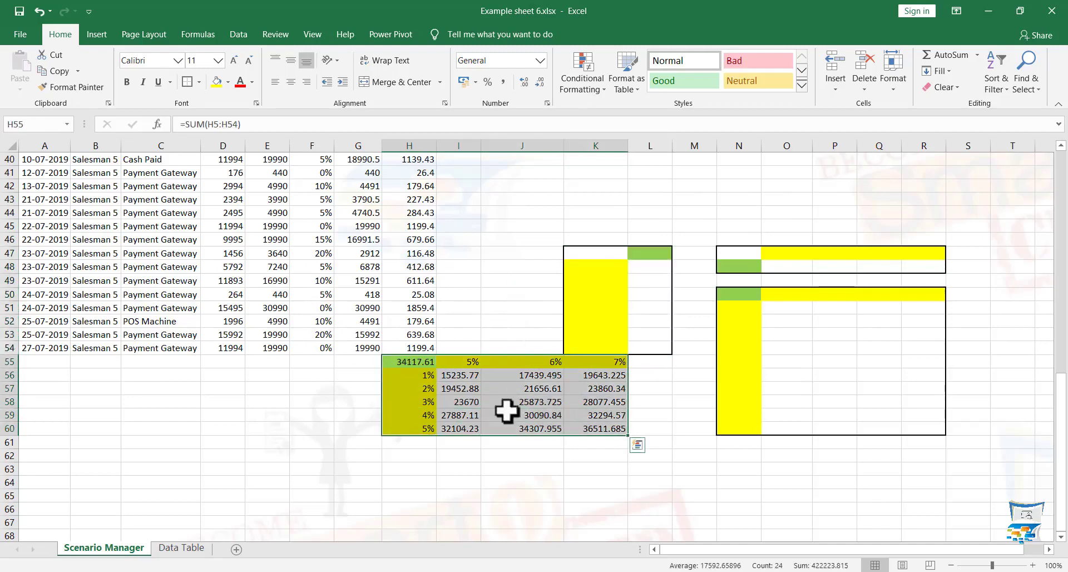
- Review the loan inputs in B2:B4 and the alternative monthly installments in C7:I7 on the Data Table sheet
{"action": "left_click", "coordinate": [182, 548]}
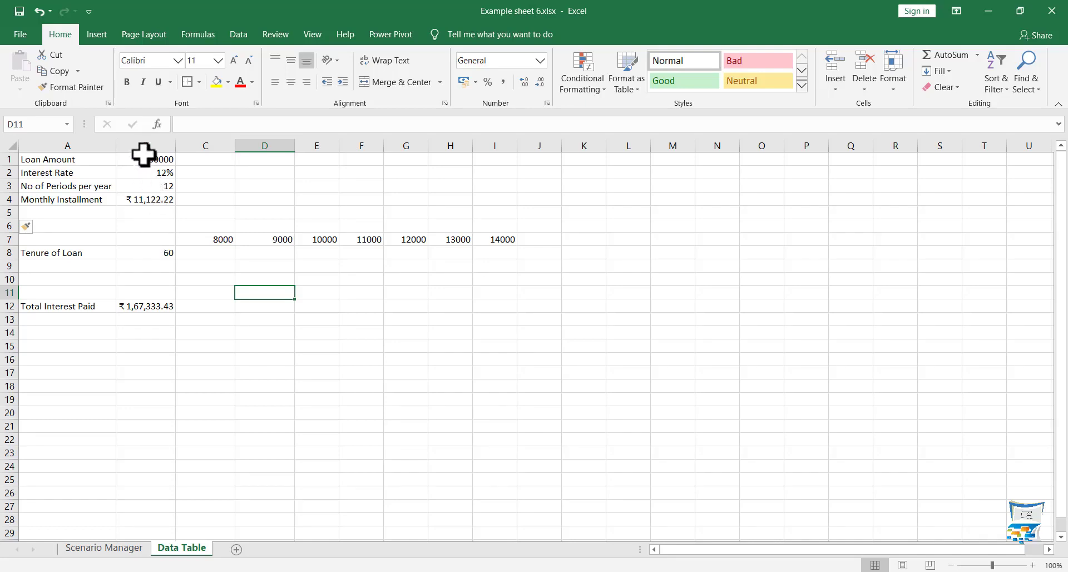
{"action": "left_click", "coordinate": [133, 172]}
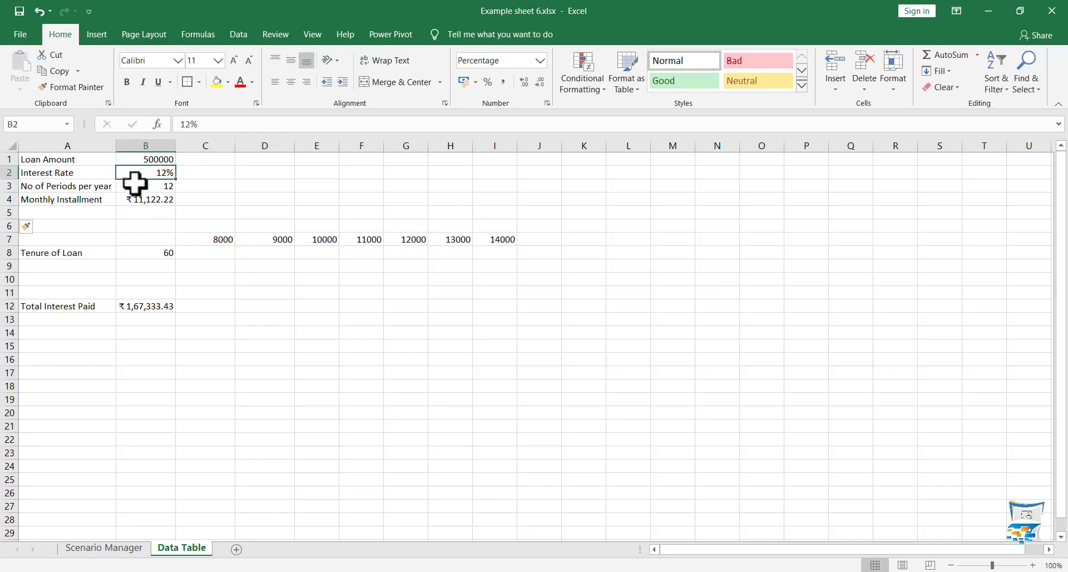
{"action": "left_click", "coordinate": [132, 185]}
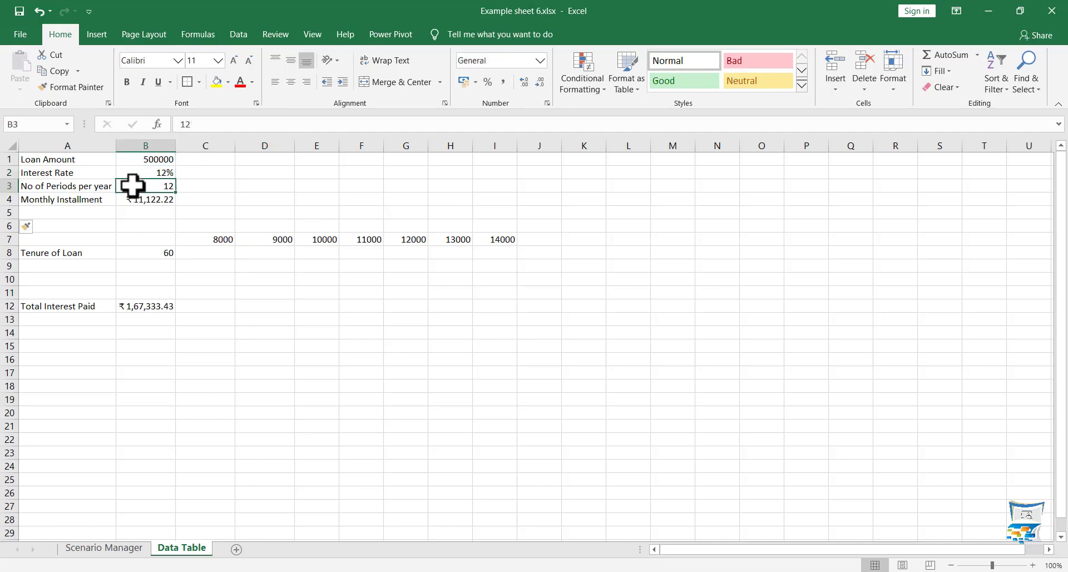
{"action": "left_click", "coordinate": [136, 170]}
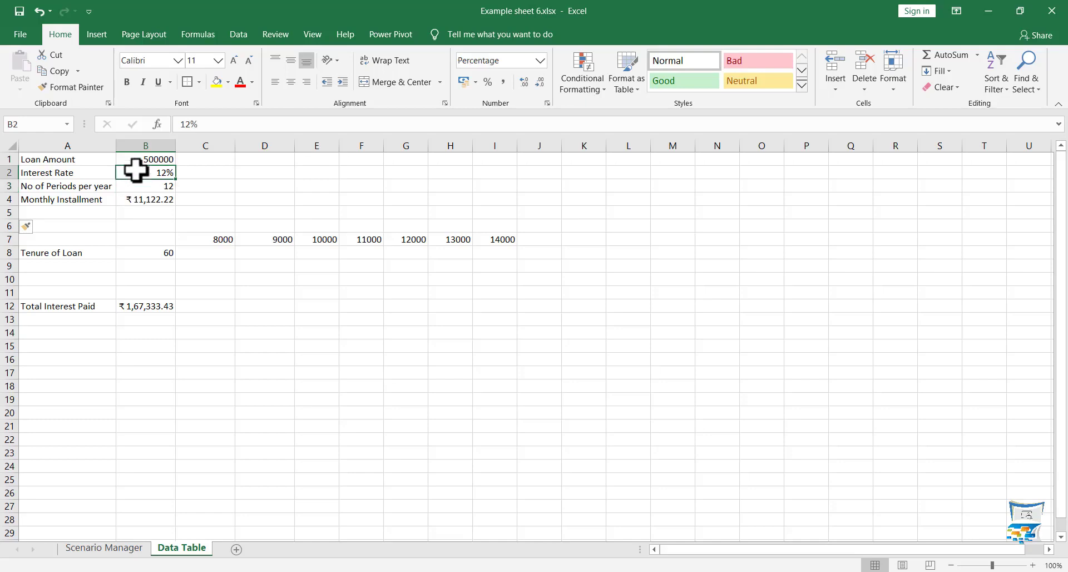
{"action": "left_click", "coordinate": [101, 198]}
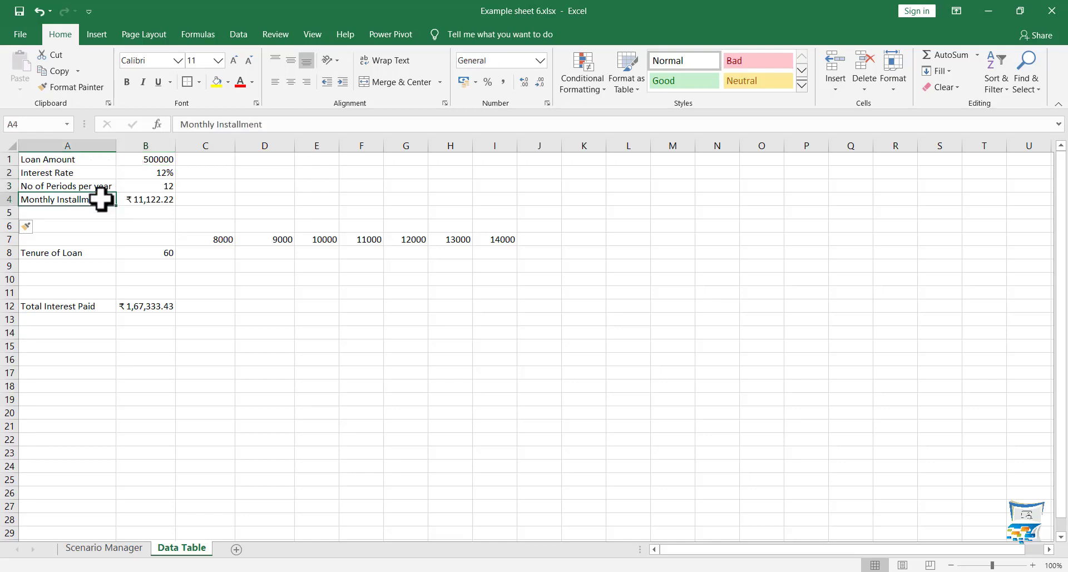
{"action": "left_click", "coordinate": [140, 197]}
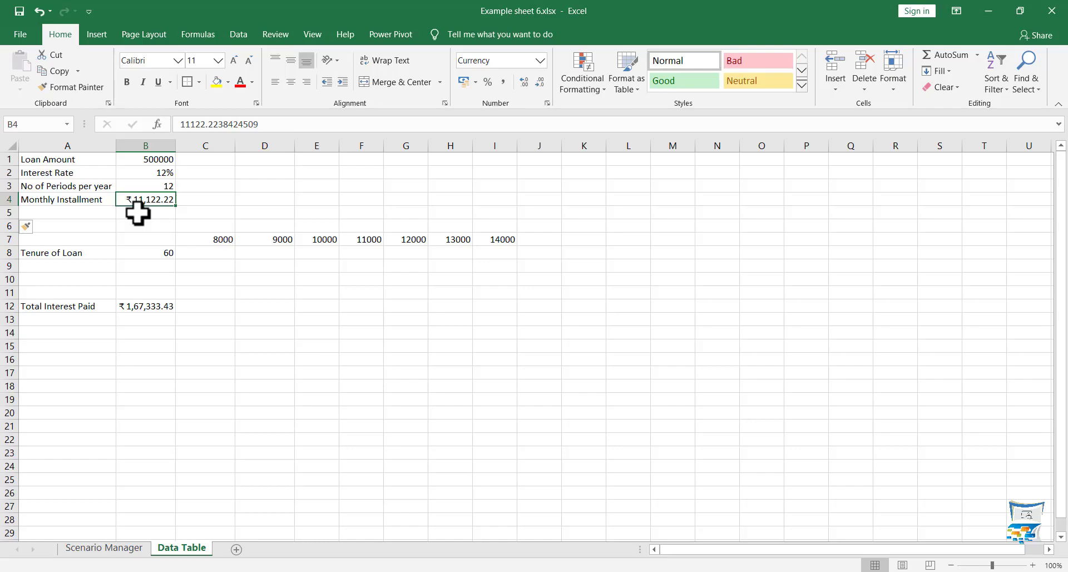
{"action": "left_click", "coordinate": [206, 239]}
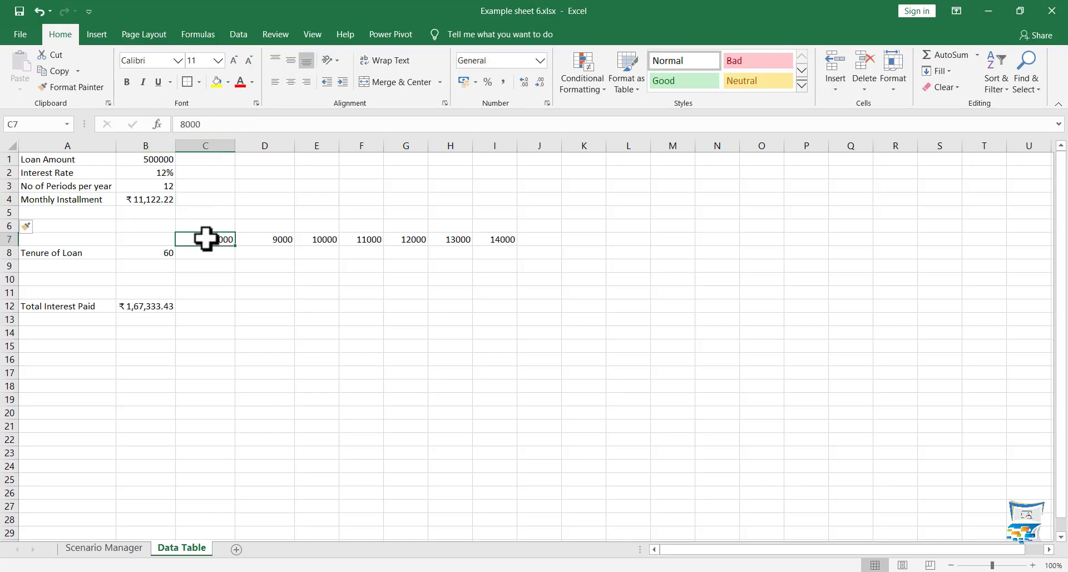
{"action": "left_click", "coordinate": [274, 239]}
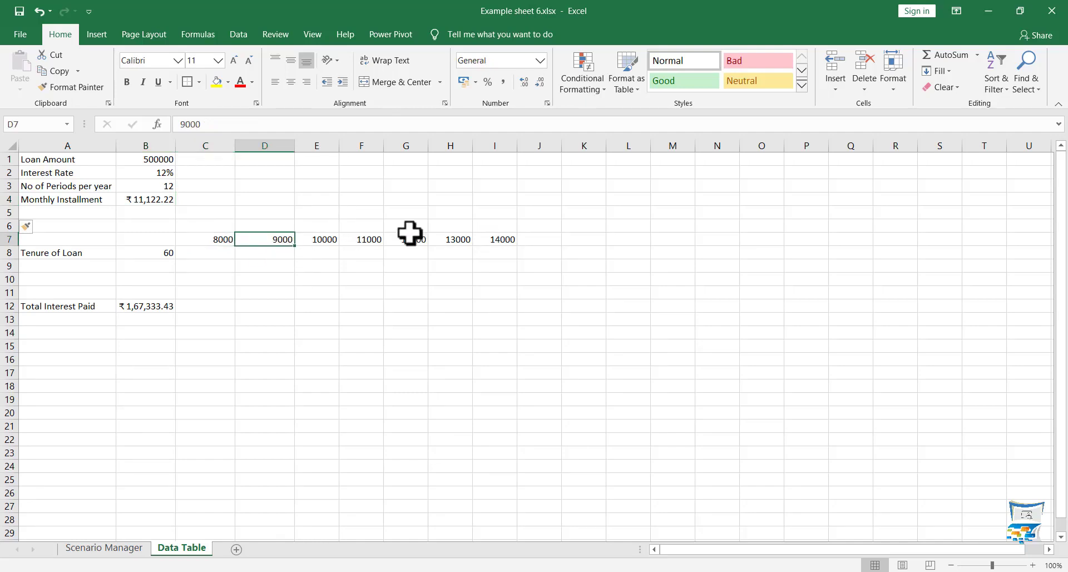
{"action": "left_click", "coordinate": [507, 239]}
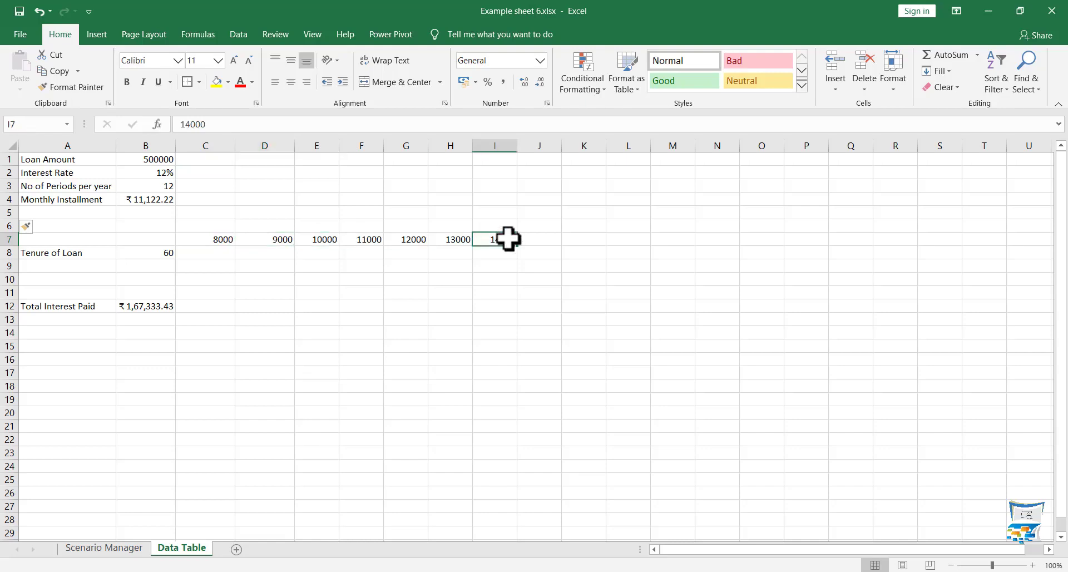
- Fill the tenure formula in B8 green and the installments in C7:I7 yellow, with a thick outside border around B7:I8
{"action": "left_click", "coordinate": [200, 252]}
{"action": "key", "text": "Left"}
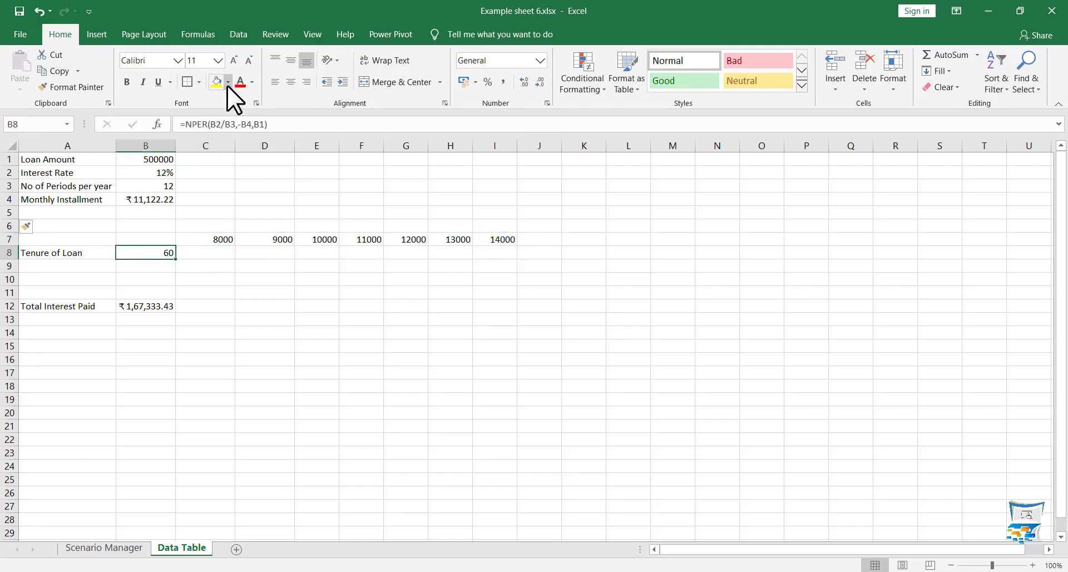
{"action": "left_click", "coordinate": [228, 83]}
{"action": "left_click", "coordinate": [258, 190]}
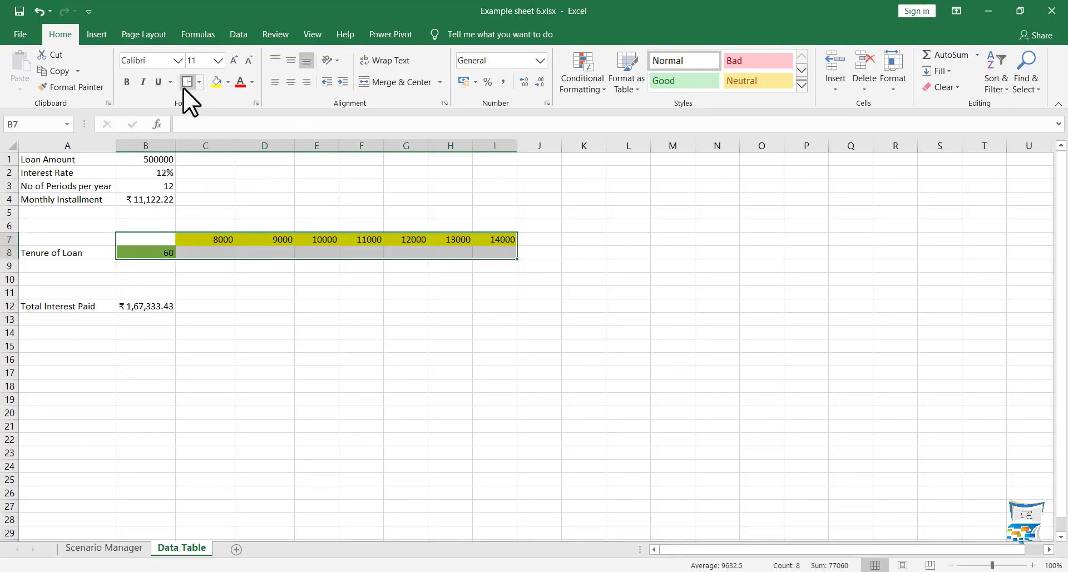
{"action": "left_click", "coordinate": [184, 87]}
{"action": "left_click", "coordinate": [200, 359]}
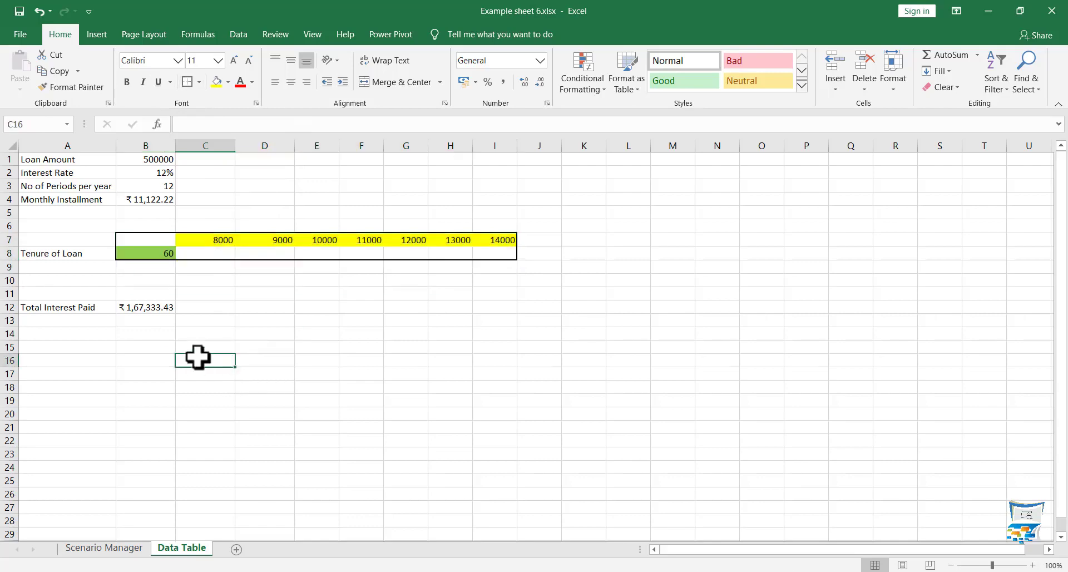
- Create a one-variable What-If data table on B7:I8 of the Data Table sheet with B4 as the row input cell
{"action": "left_click", "coordinate": [104, 548]}
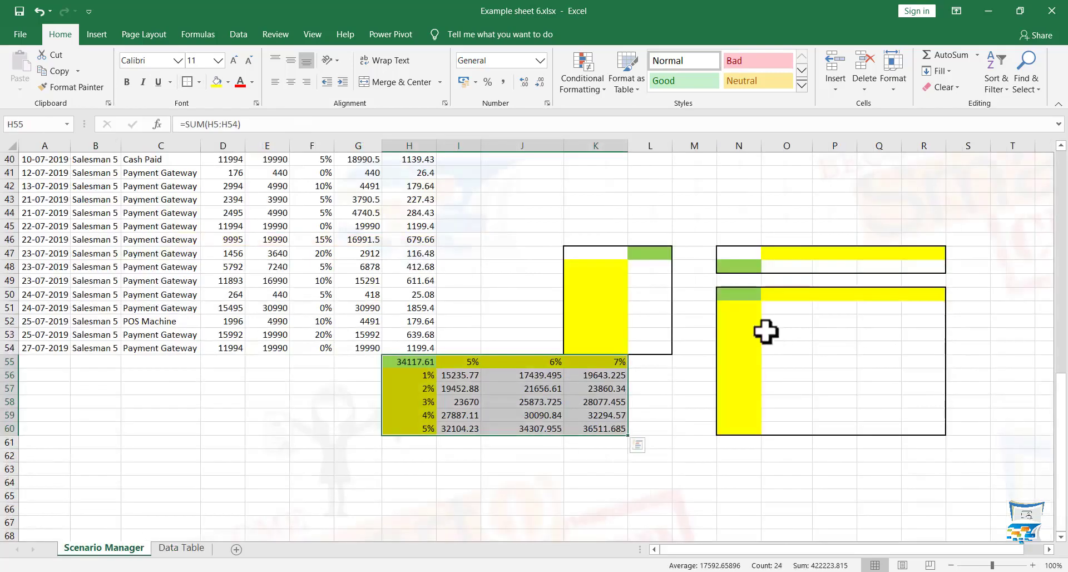
{"action": "left_click", "coordinate": [182, 548]}
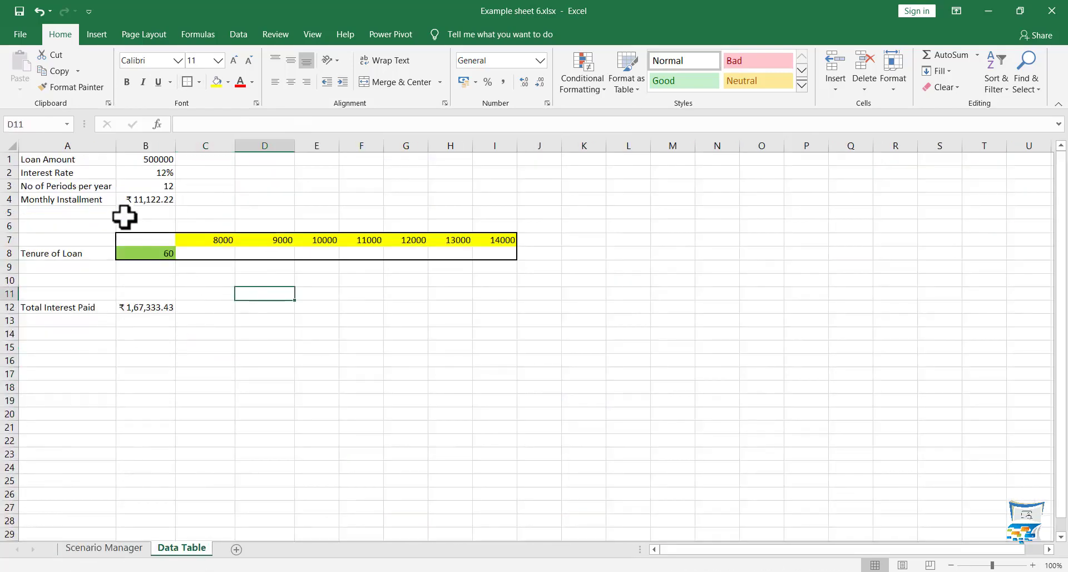
{"action": "left_click_drag", "start_coordinate": [146, 240], "coordinate": [495, 253]}
{"action": "left_click", "coordinate": [238, 34]}
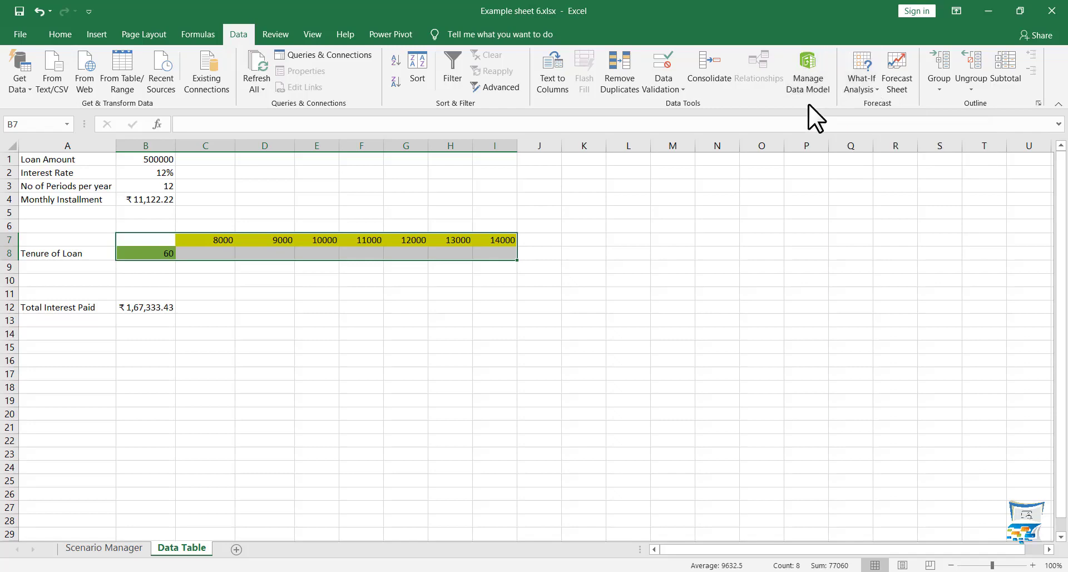
{"action": "left_click", "coordinate": [866, 92]}
{"action": "left_click", "coordinate": [871, 138]}
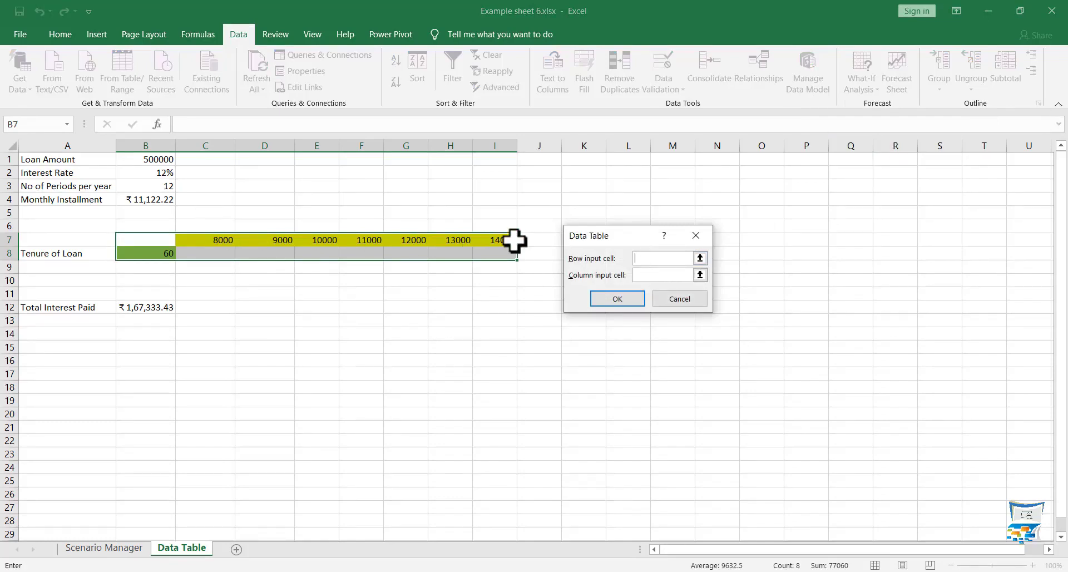
{"action": "left_click", "coordinate": [145, 199]}
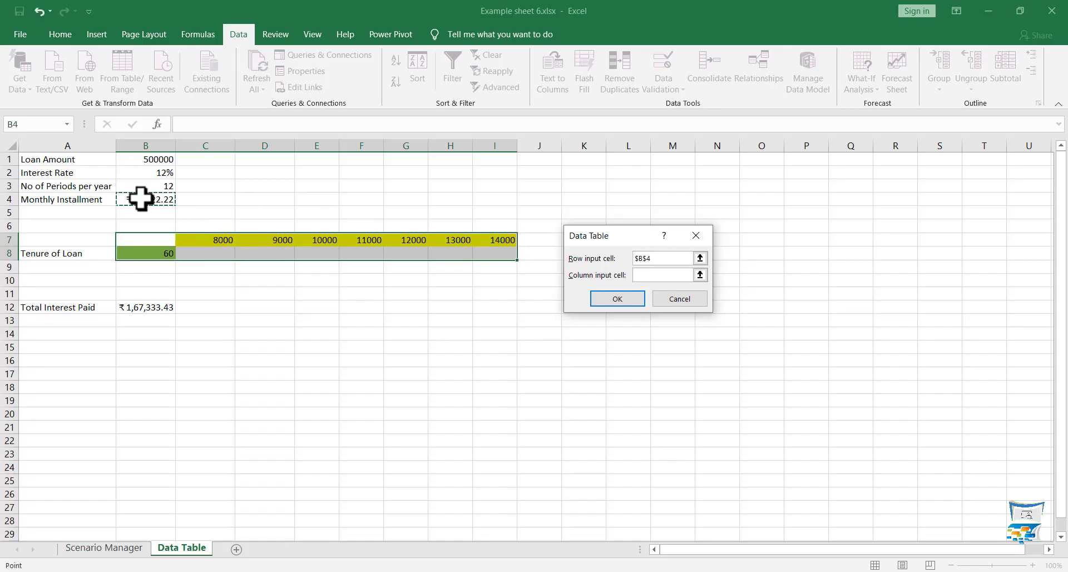
{"action": "left_click", "coordinate": [606, 296]}
- Format the loan tenure results in C8:I8 as numbers without decimals
{"action": "left_click", "coordinate": [355, 307]}
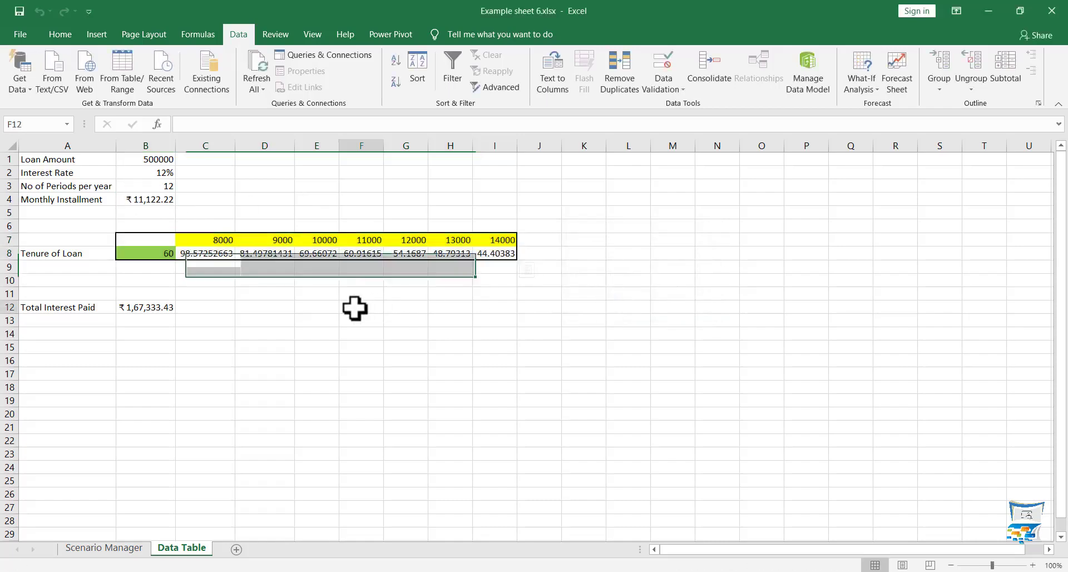
{"action": "left_click_drag", "start_coordinate": [195, 253], "coordinate": [480, 254]}
{"action": "left_click", "coordinate": [60, 36]}
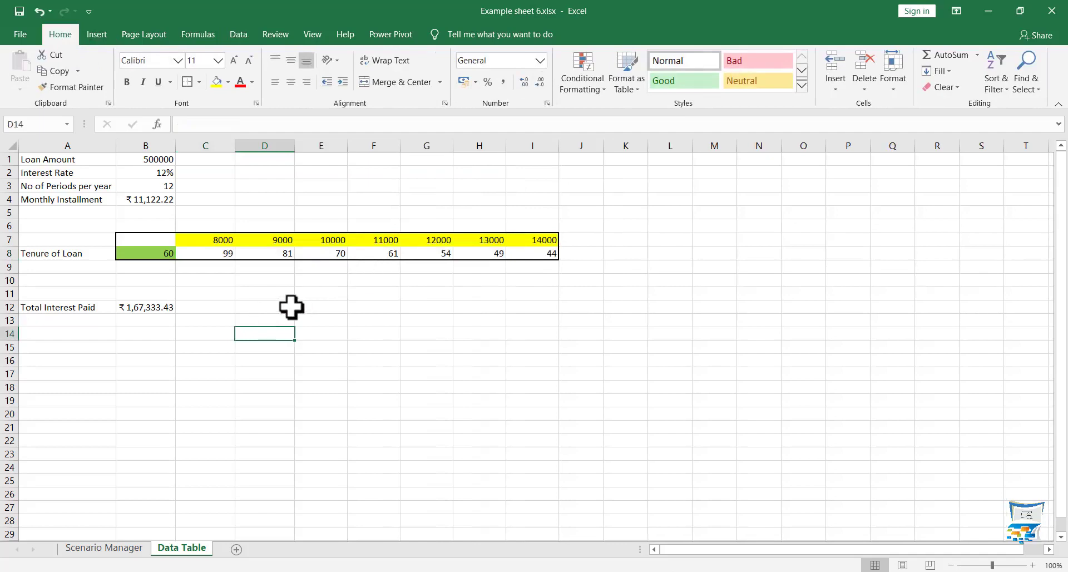
- Compare the resulting loan tenures for the 8000 and 14000 monthly installments
{"action": "left_click", "coordinate": [198, 240]}
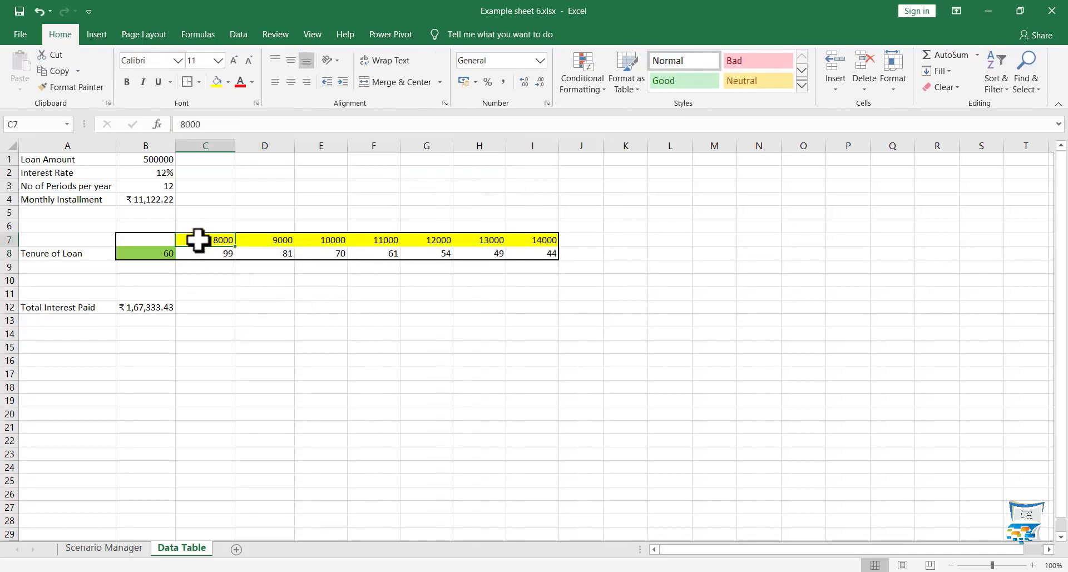
{"action": "left_click", "coordinate": [198, 254]}
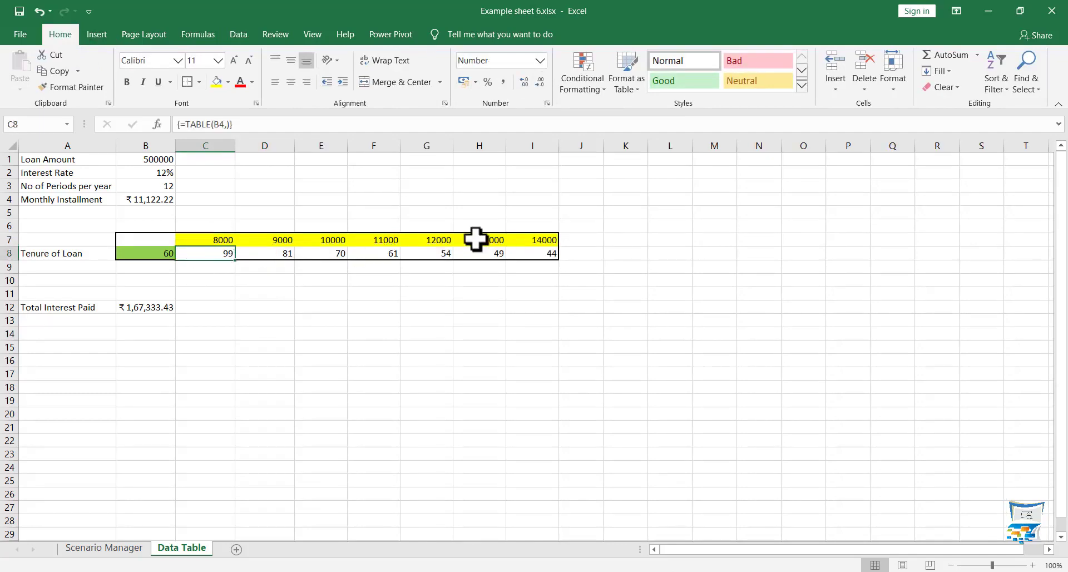
{"action": "left_click", "coordinate": [533, 239]}
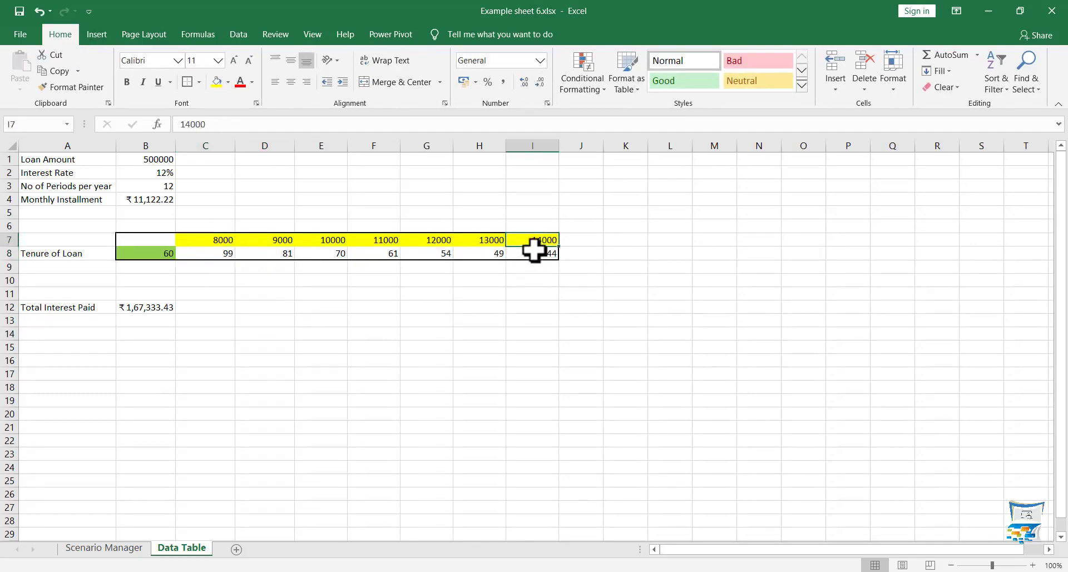
{"action": "left_click", "coordinate": [533, 254]}
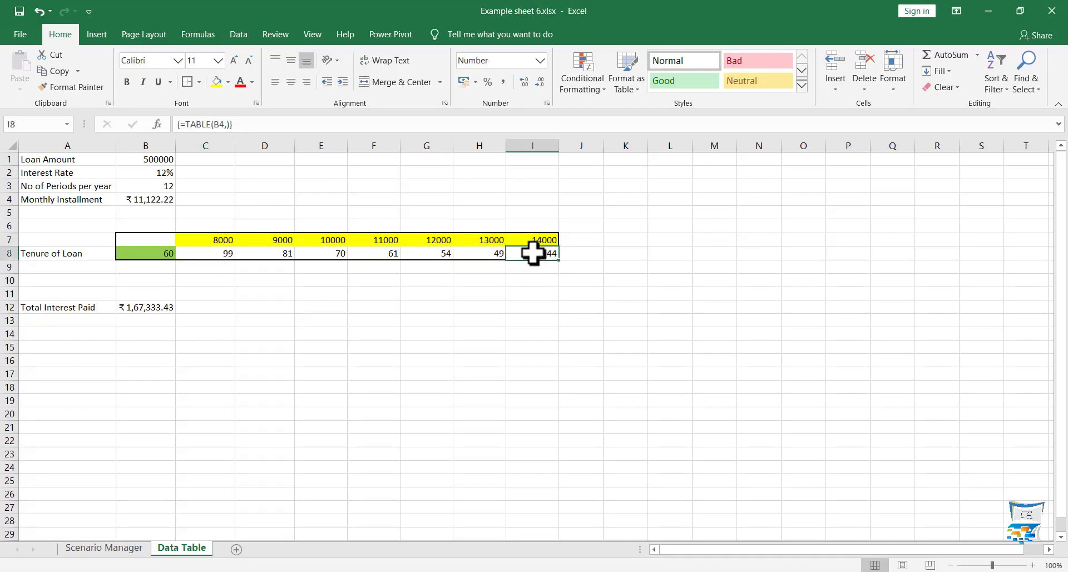
{"action": "left_click", "coordinate": [246, 349]}
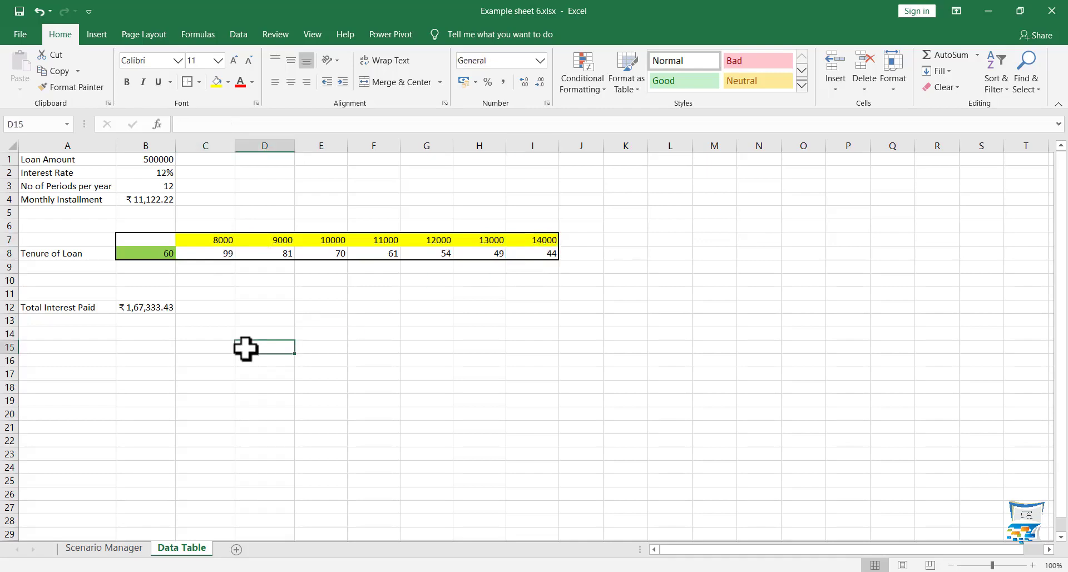
- Review the Total Interest Paid formula in B12 and the tenure and monthly installment cells it depends on
{"action": "left_click", "coordinate": [92, 307]}
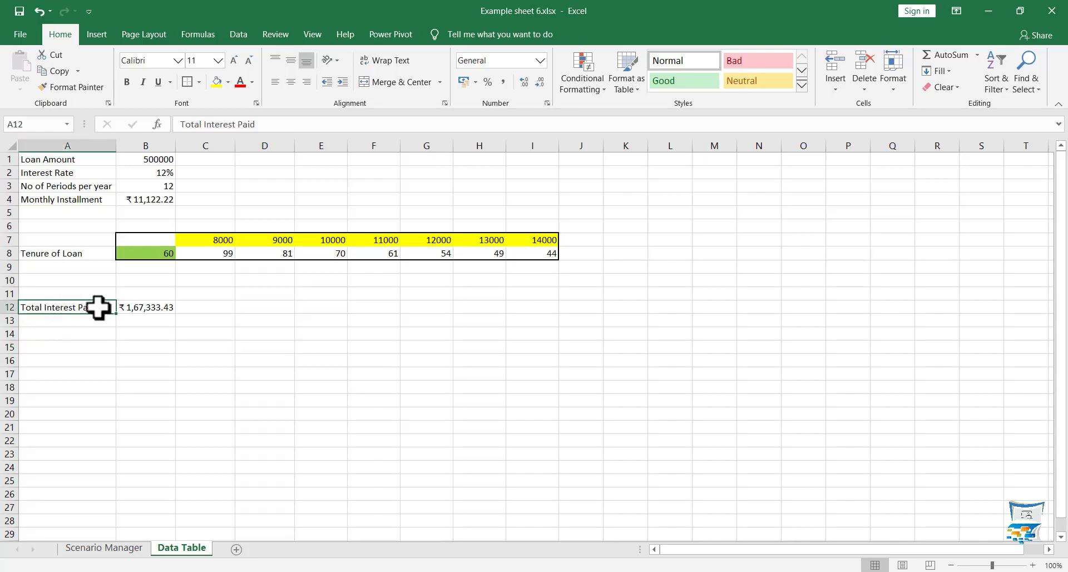
{"action": "left_click", "coordinate": [135, 307]}
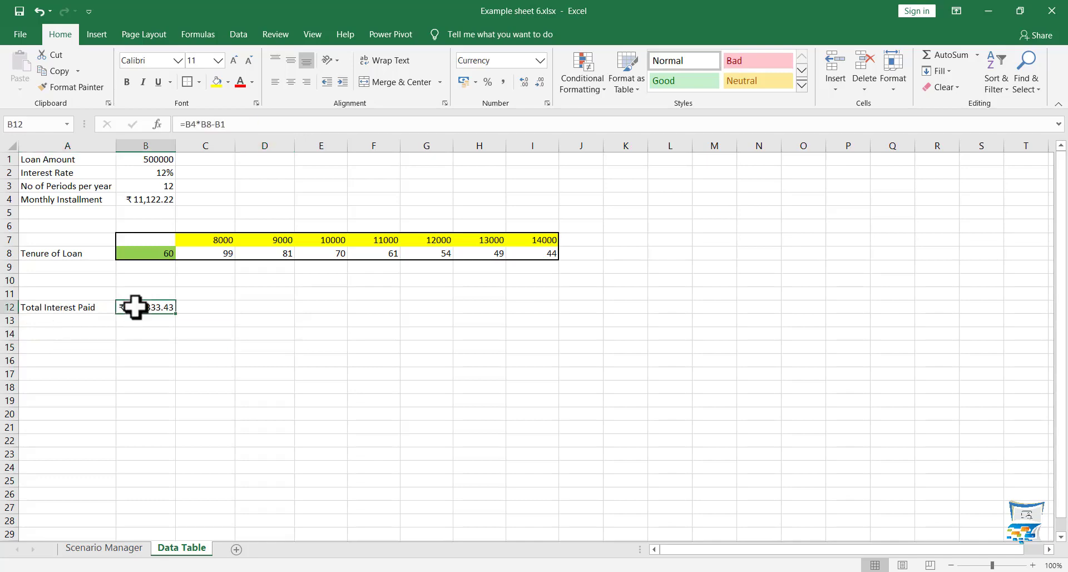
{"action": "left_click", "coordinate": [143, 253]}
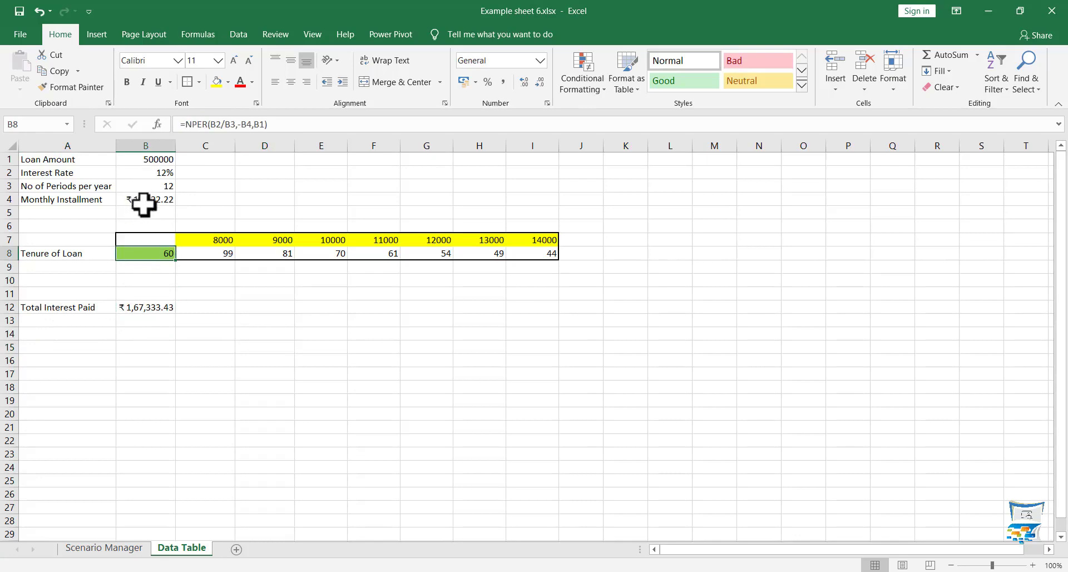
{"action": "left_click", "coordinate": [148, 306]}
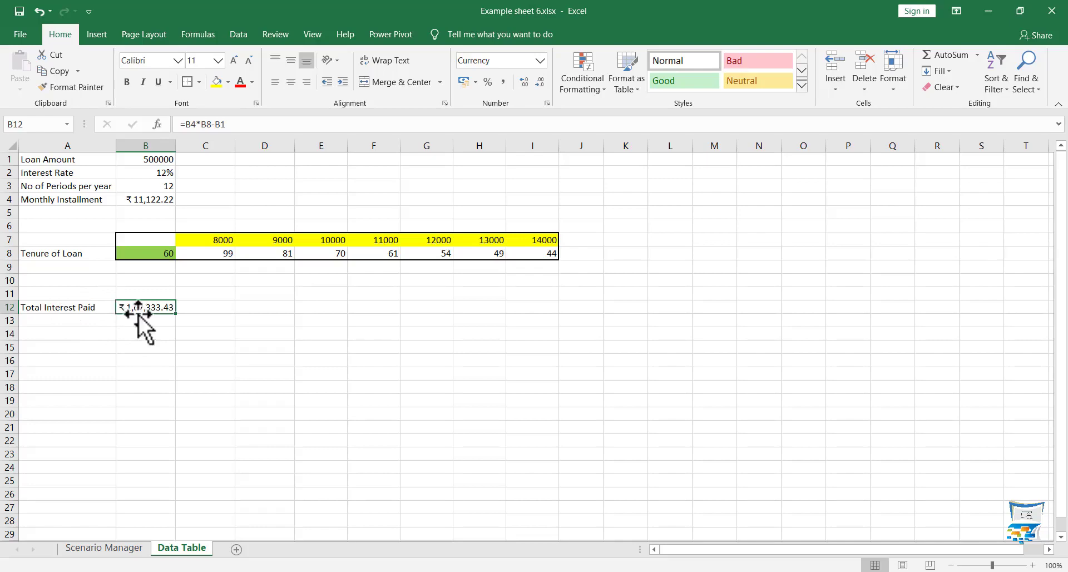
{"action": "left_click", "coordinate": [136, 196]}
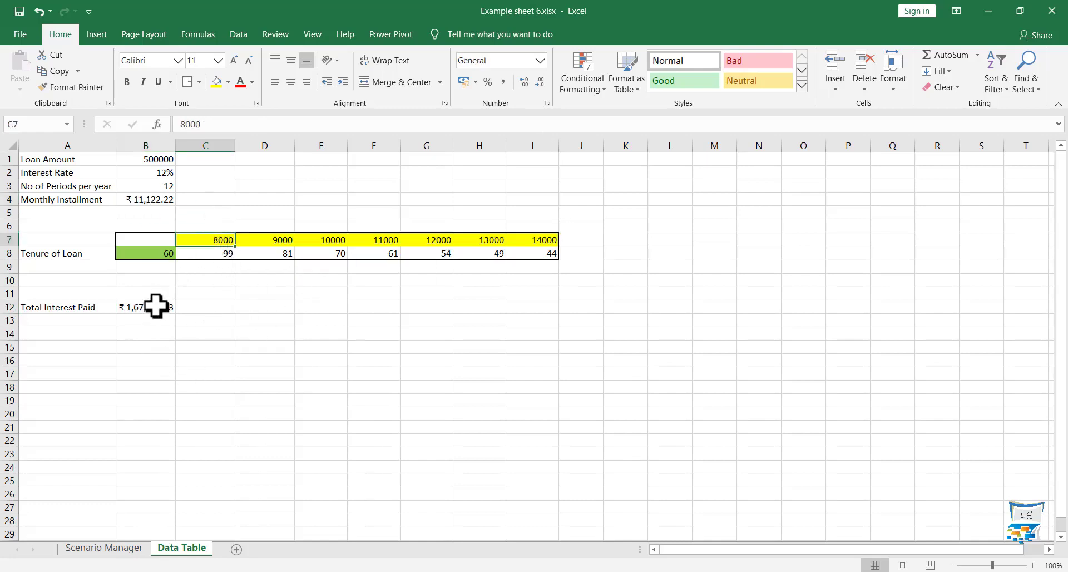
{"action": "left_click", "coordinate": [545, 238]}
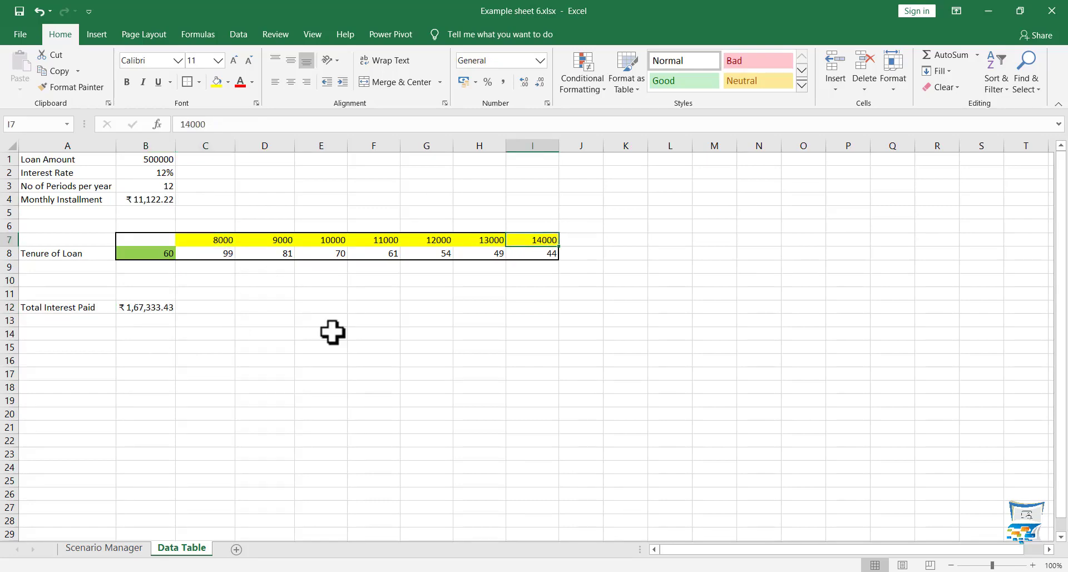
- Delete the empty rows 9 to 11 so the Total Interest Paid row sits directly below Tenure of Loan
{"action": "left_click", "coordinate": [35, 293]}
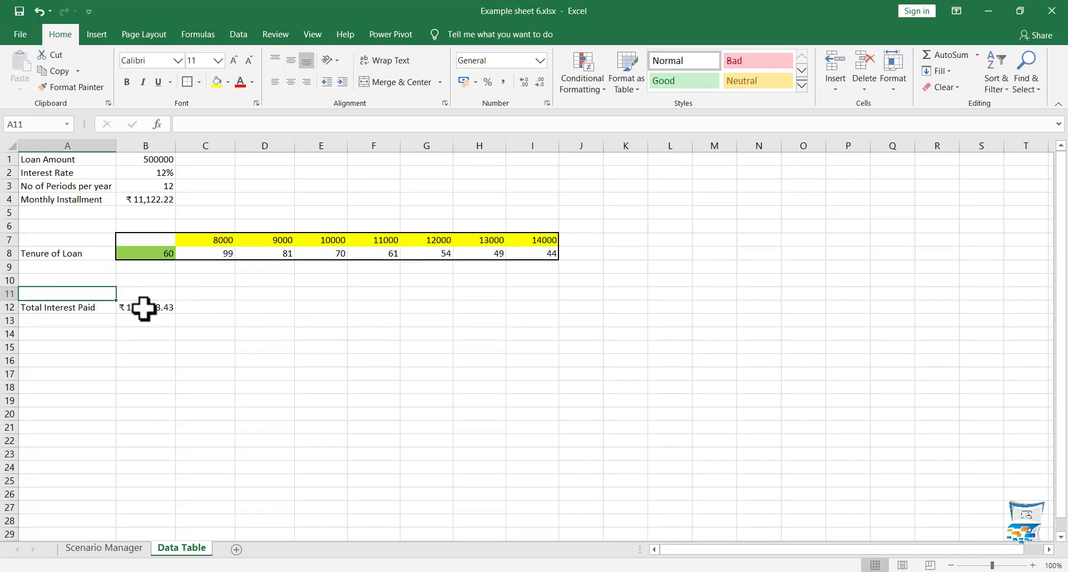
{"action": "left_click_drag", "start_coordinate": [9, 267], "coordinate": [10, 293]}
{"action": "left_click", "coordinate": [861, 73]}
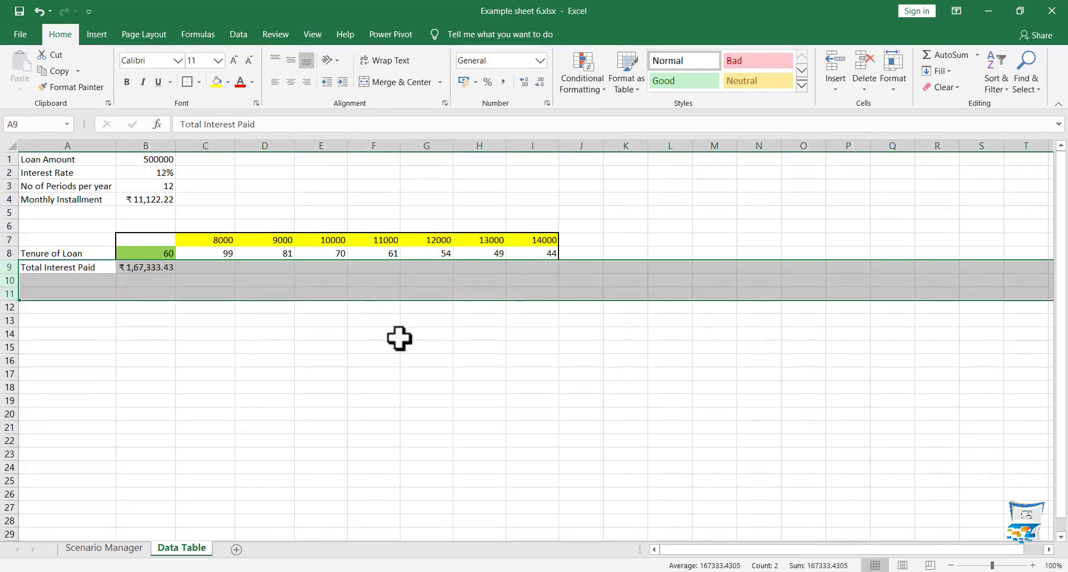
{"action": "left_click", "coordinate": [389, 334]}
- On the Scenario Manager sheet, fill M47 green and extend the blank column-oriented layout's thick outside border to K47:M54
{"action": "key", "text": "ctrl+Page_Up"}
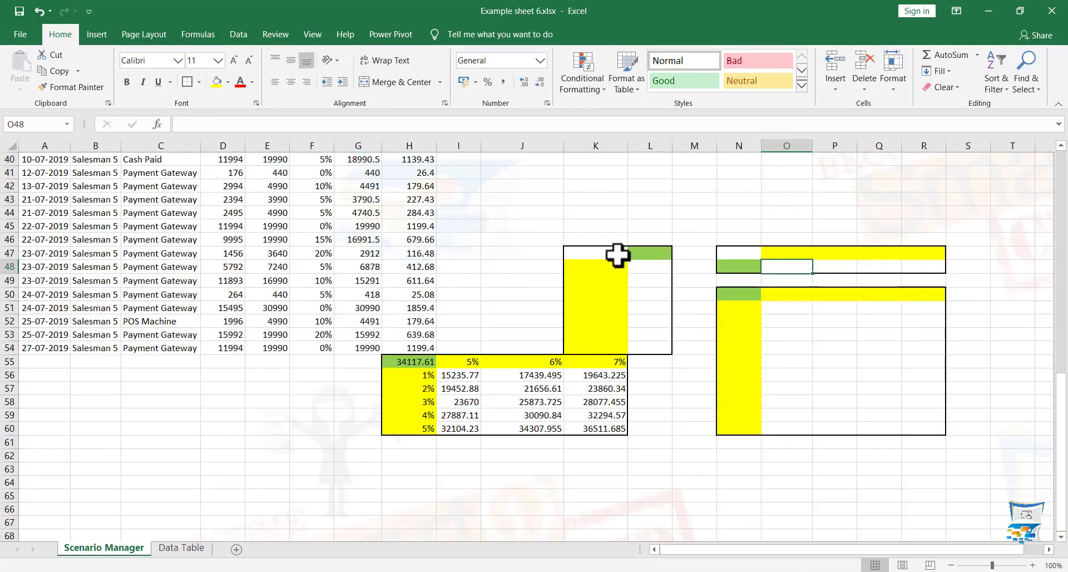
{"action": "left_click", "coordinate": [695, 252]}
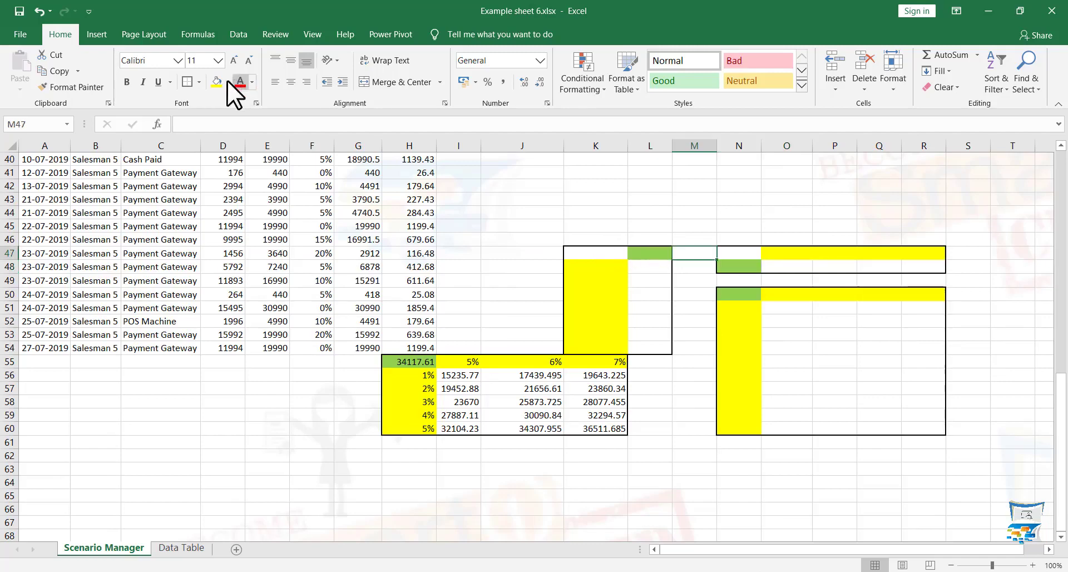
{"action": "left_click", "coordinate": [228, 82]}
{"action": "left_click", "coordinate": [260, 189]}
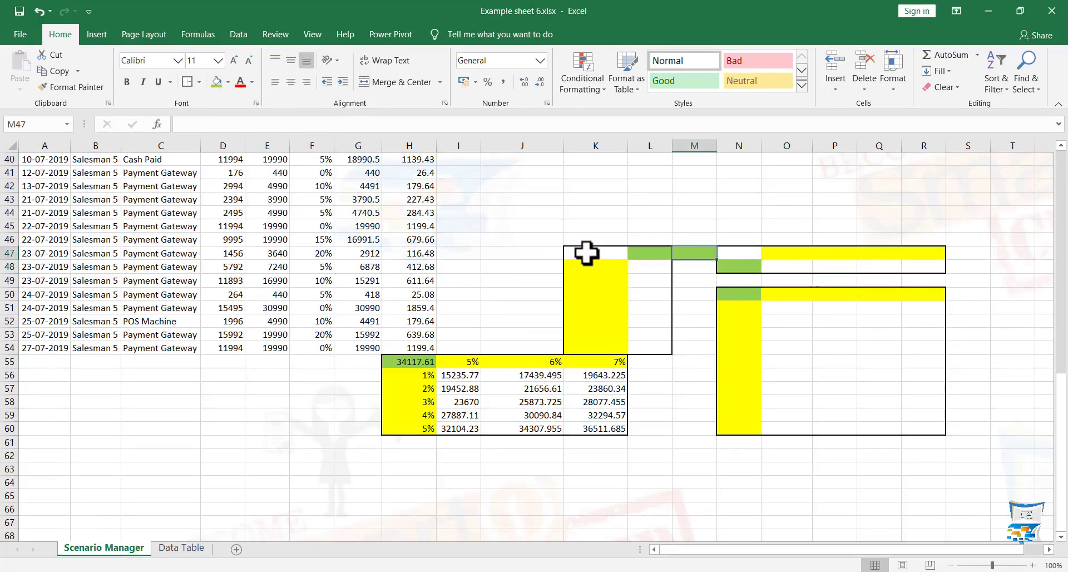
{"action": "left_click_drag", "start_coordinate": [588, 253], "coordinate": [668, 317]}
{"action": "left_click_drag", "start_coordinate": [668, 317], "coordinate": [695, 348]}
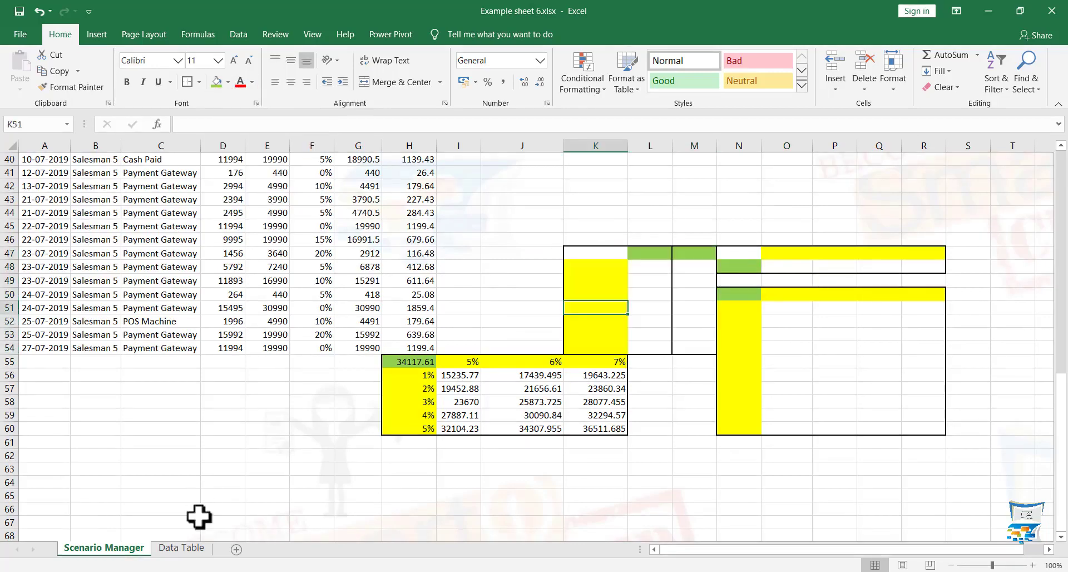
- On the Data Table sheet, extend the green fill to B9 and the thick border to B7:I9, and clear the results in C8:I8
{"action": "left_click", "coordinate": [184, 549]}
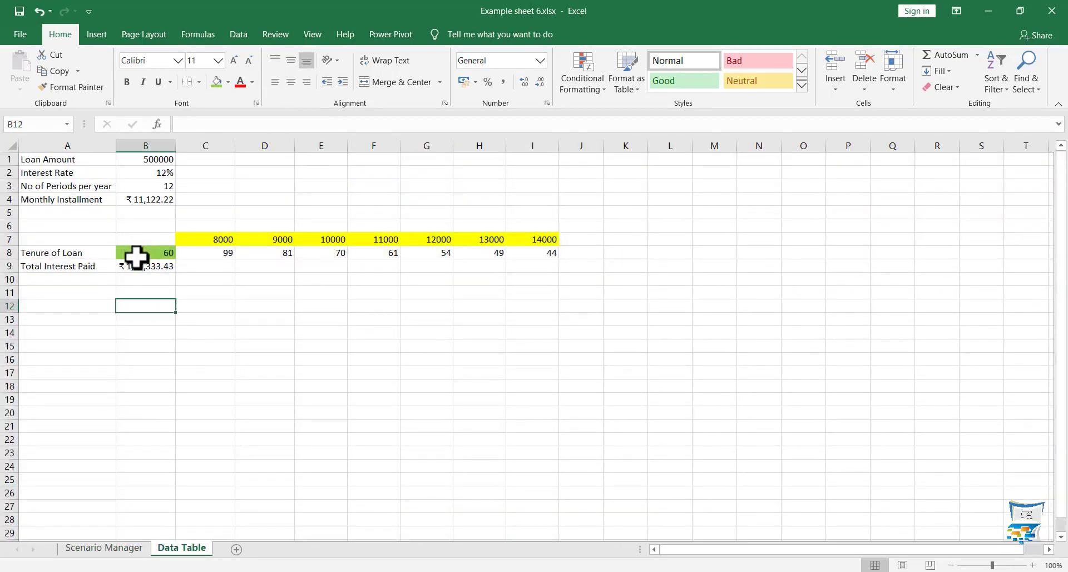
{"action": "left_click", "coordinate": [136, 269]}
{"action": "left_click_drag", "start_coordinate": [205, 254], "coordinate": [527, 257]}
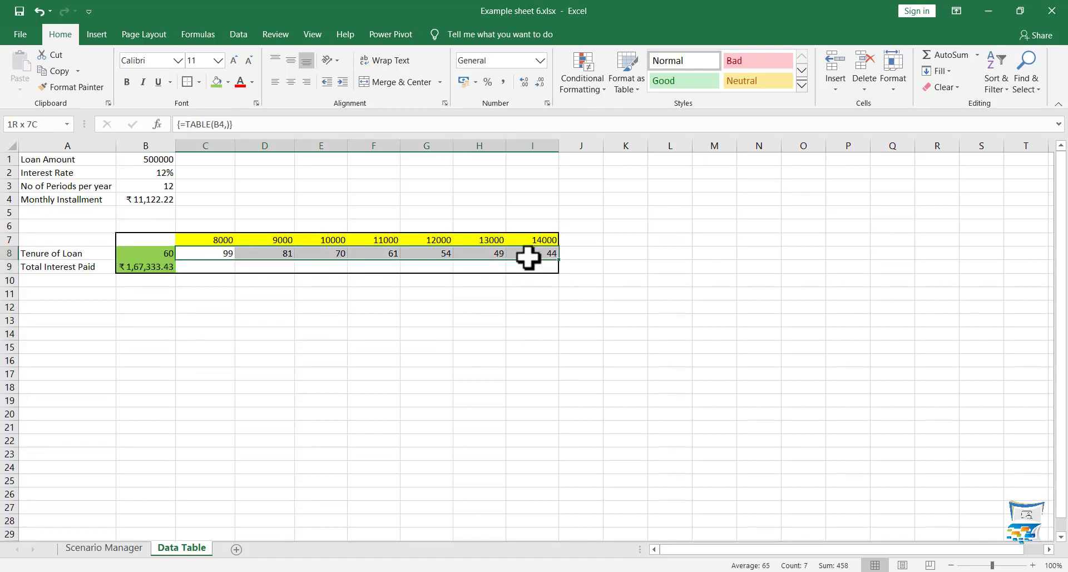
{"action": "key", "text": "Delete"}
{"action": "left_click", "coordinate": [574, 332]}
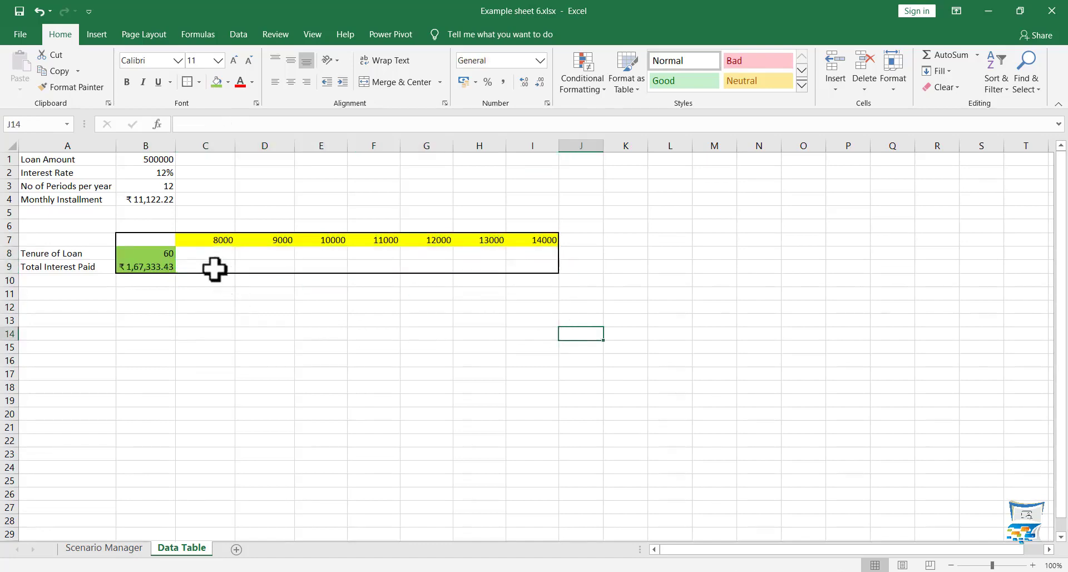
- Create a one-variable What-If data table on B7:I9 with B4 as the row input cell
{"action": "left_click_drag", "start_coordinate": [140, 238], "coordinate": [527, 265]}
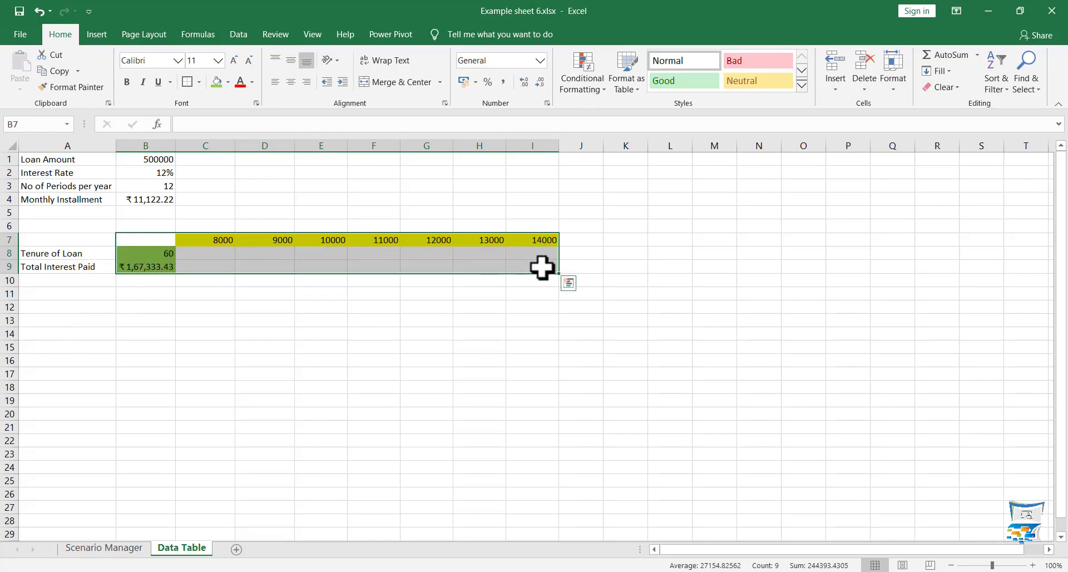
{"action": "left_click", "coordinate": [239, 34]}
{"action": "left_click", "coordinate": [855, 81]}
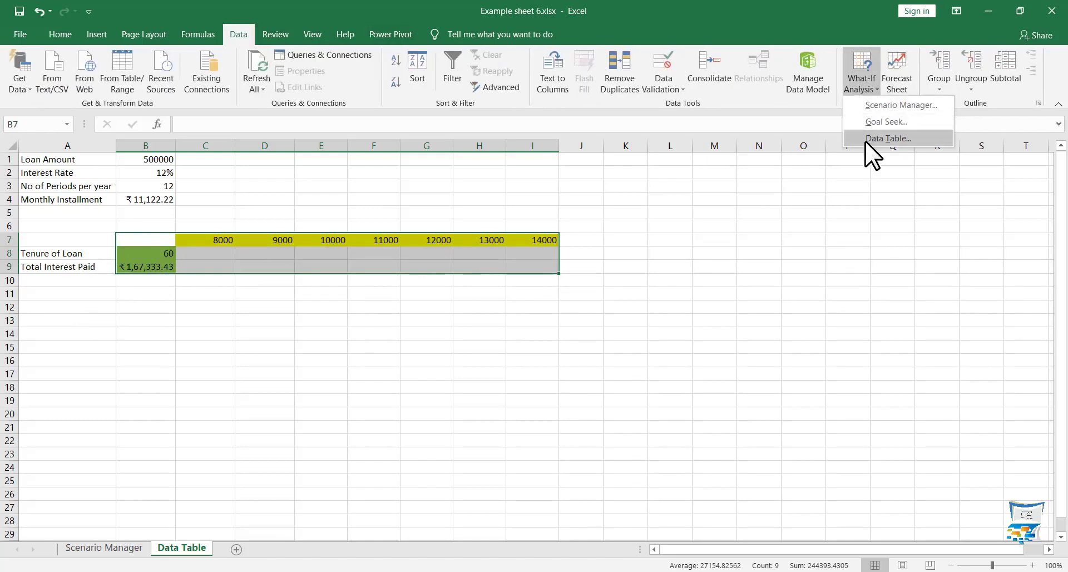
{"action": "left_click", "coordinate": [866, 142]}
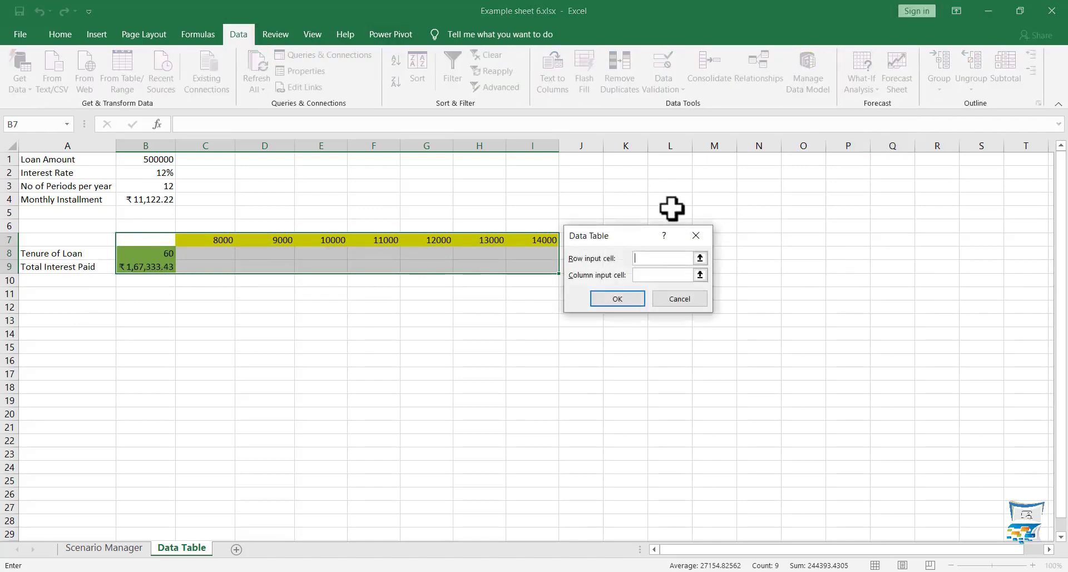
{"action": "left_click", "coordinate": [136, 198]}
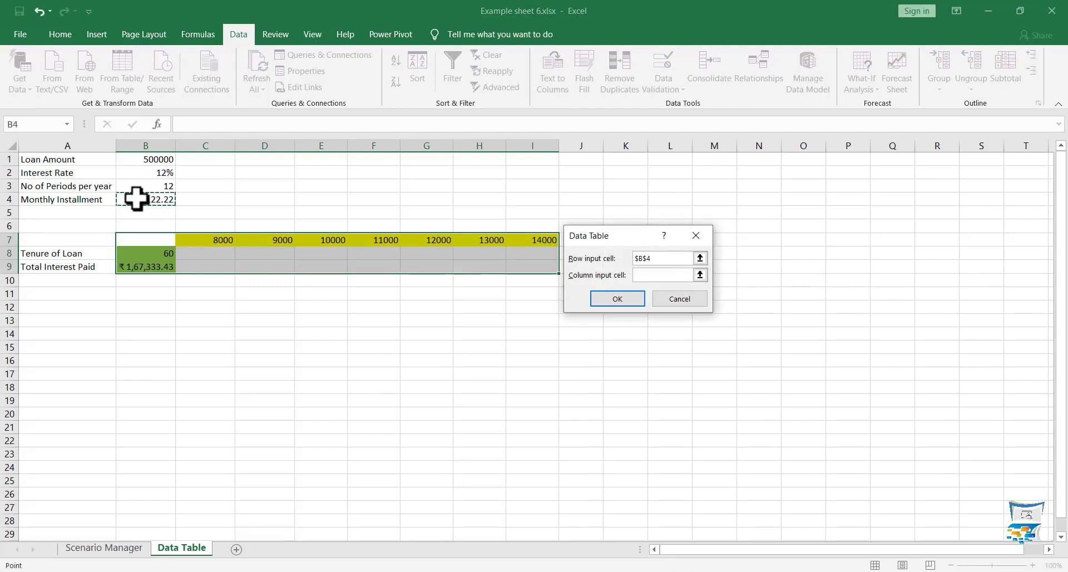
{"action": "left_click", "coordinate": [617, 299]}
{"action": "left_click", "coordinate": [374, 319]}
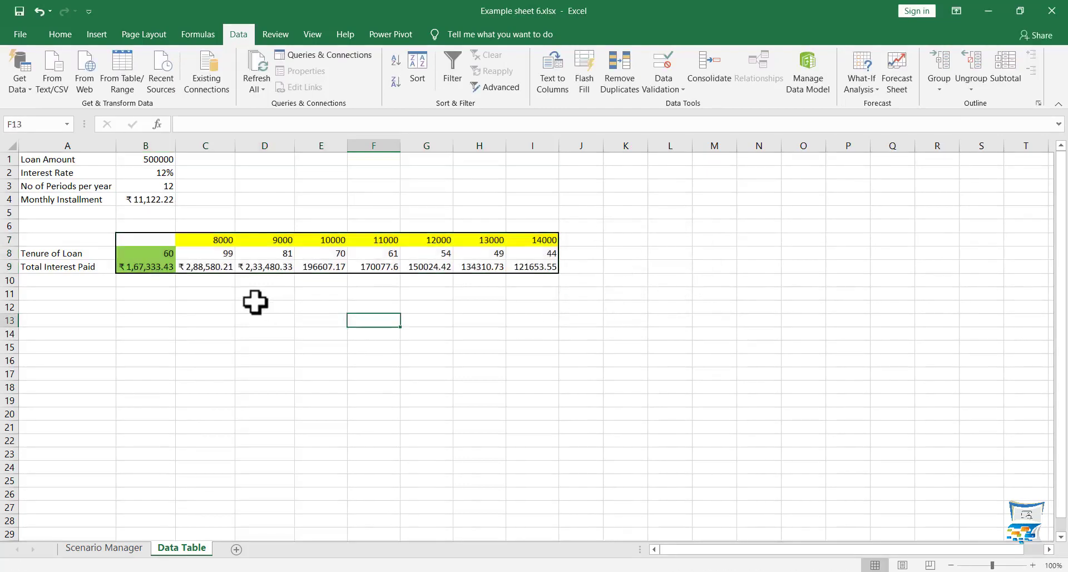
- Compare the loan tenure and total interest paid for the 8000 and 14000 monthly installments
{"action": "left_click", "coordinate": [211, 253]}
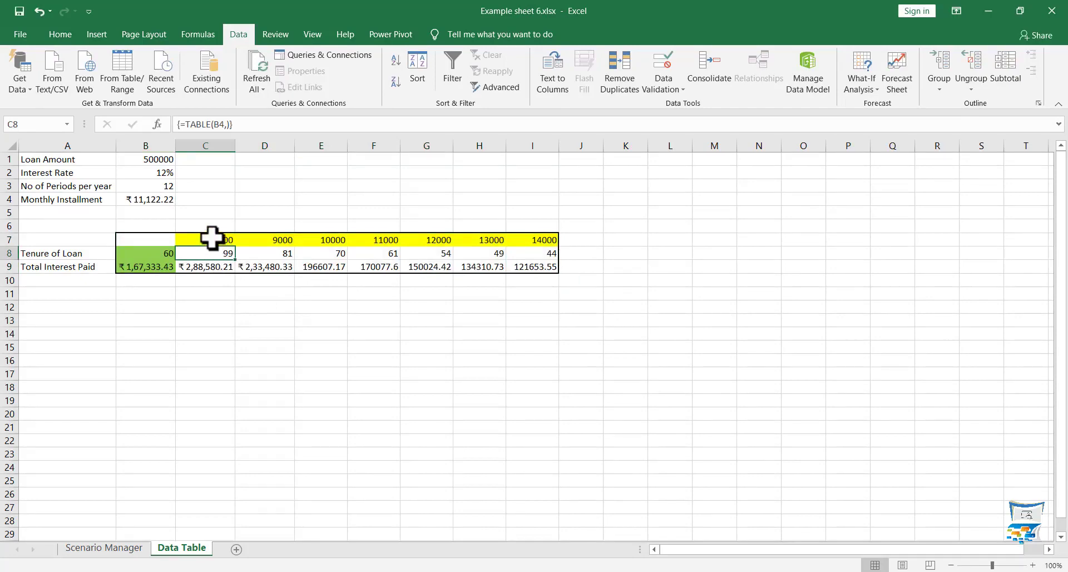
{"action": "left_click", "coordinate": [212, 239]}
{"action": "left_click", "coordinate": [211, 253]}
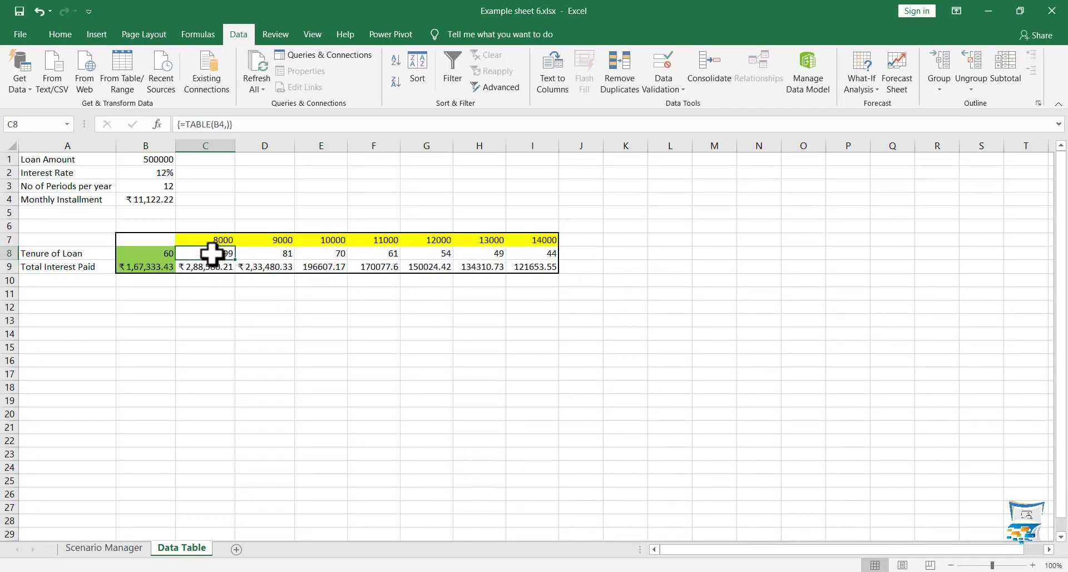
{"action": "left_click", "coordinate": [206, 269]}
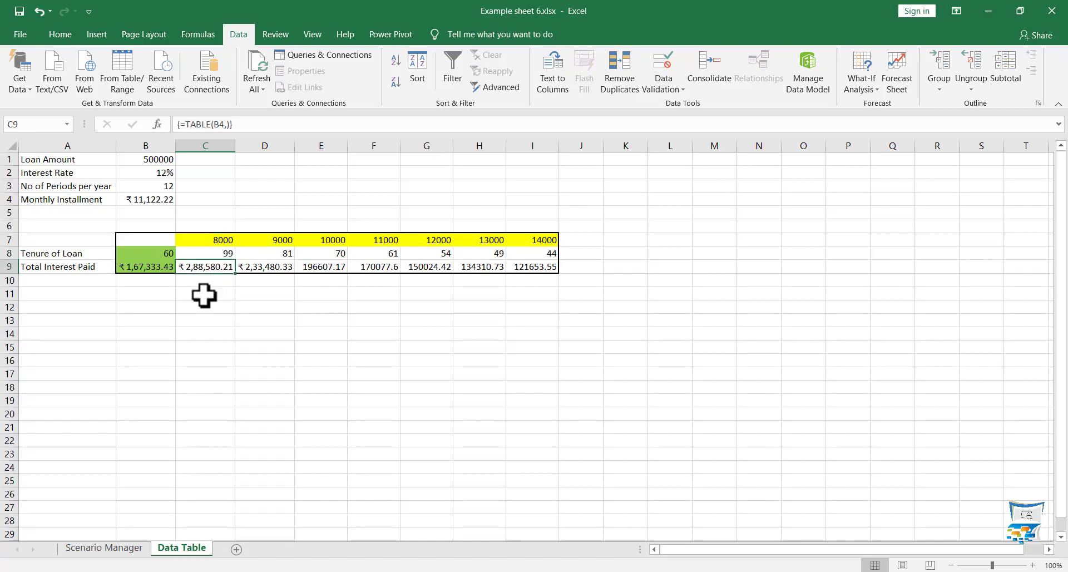
{"action": "left_click", "coordinate": [525, 239]}
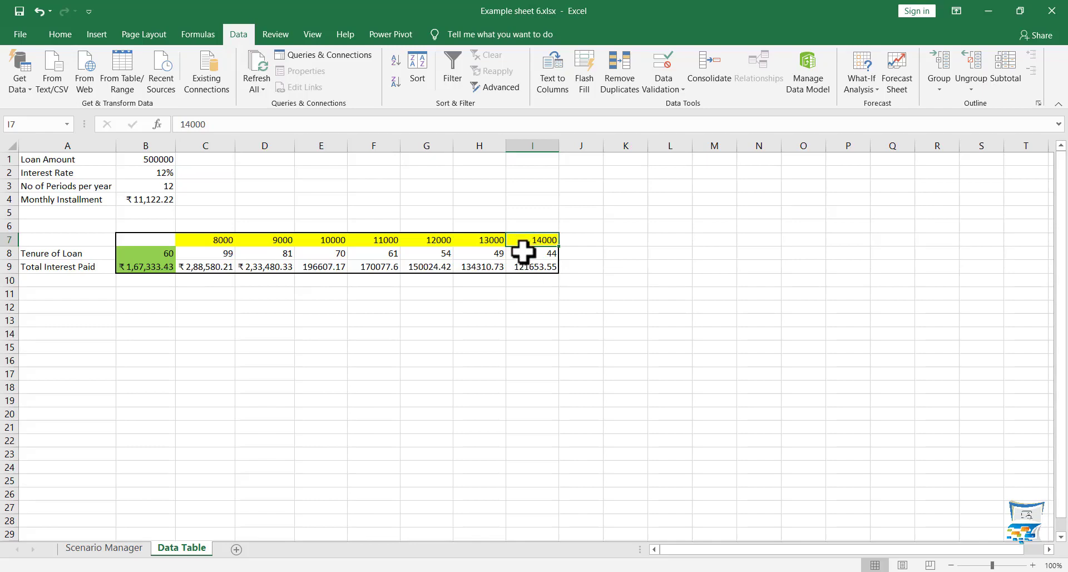
{"action": "left_click", "coordinate": [523, 253]}
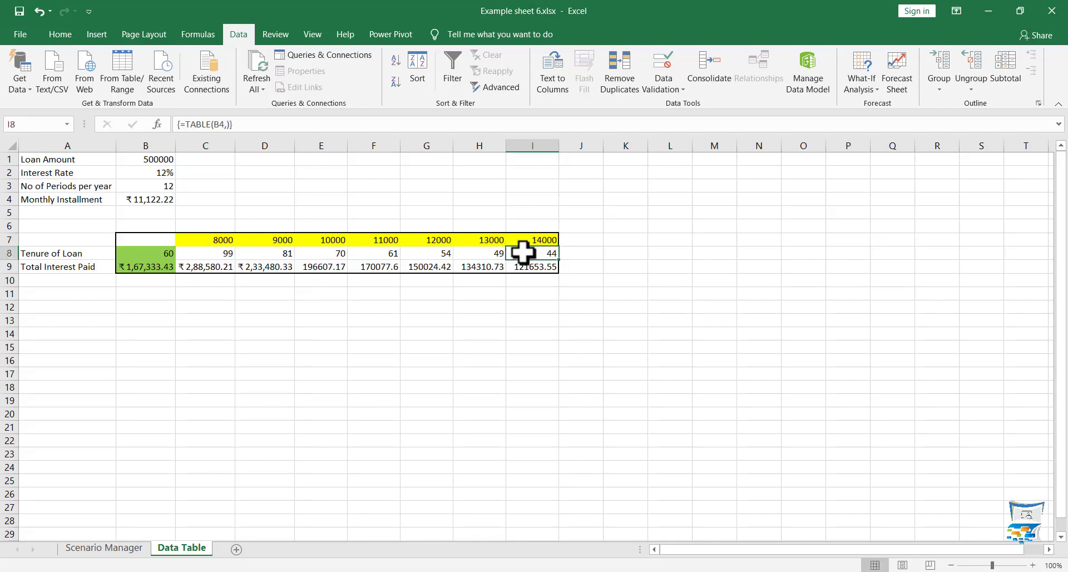
{"action": "left_click", "coordinate": [524, 266]}
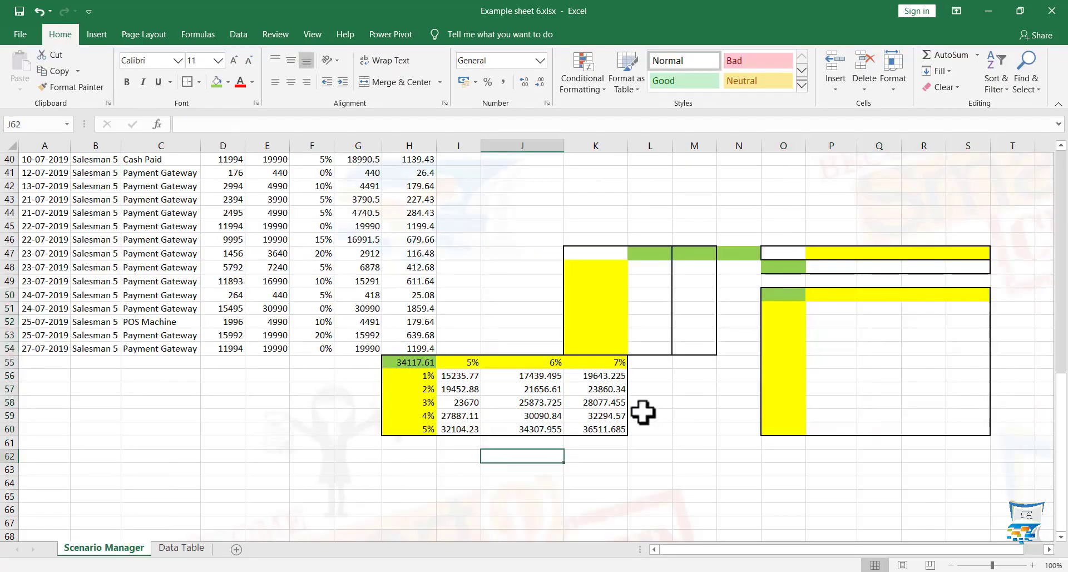
{"action": "left_click", "coordinate": [646, 414]}
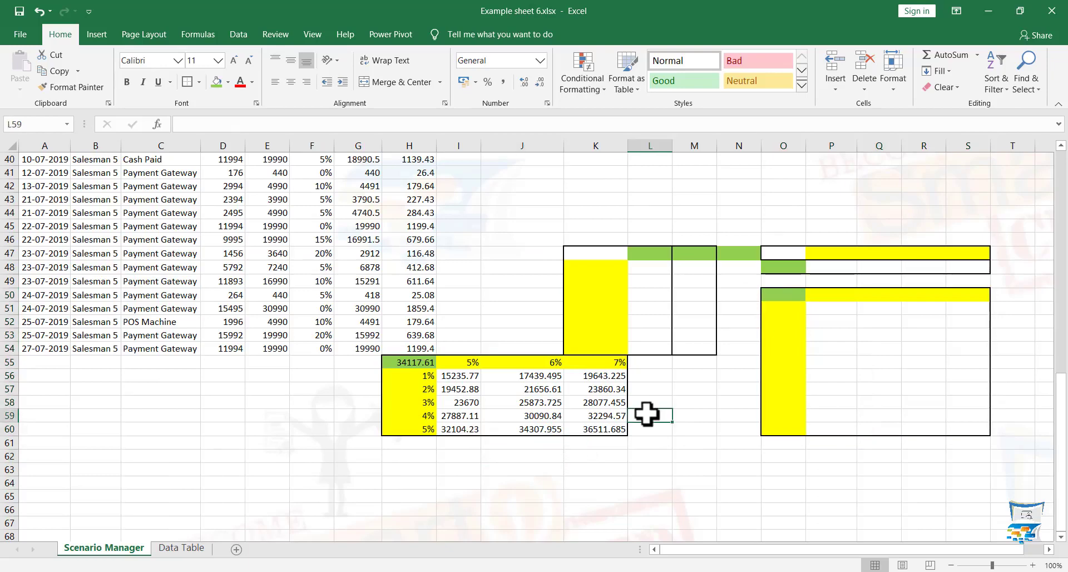